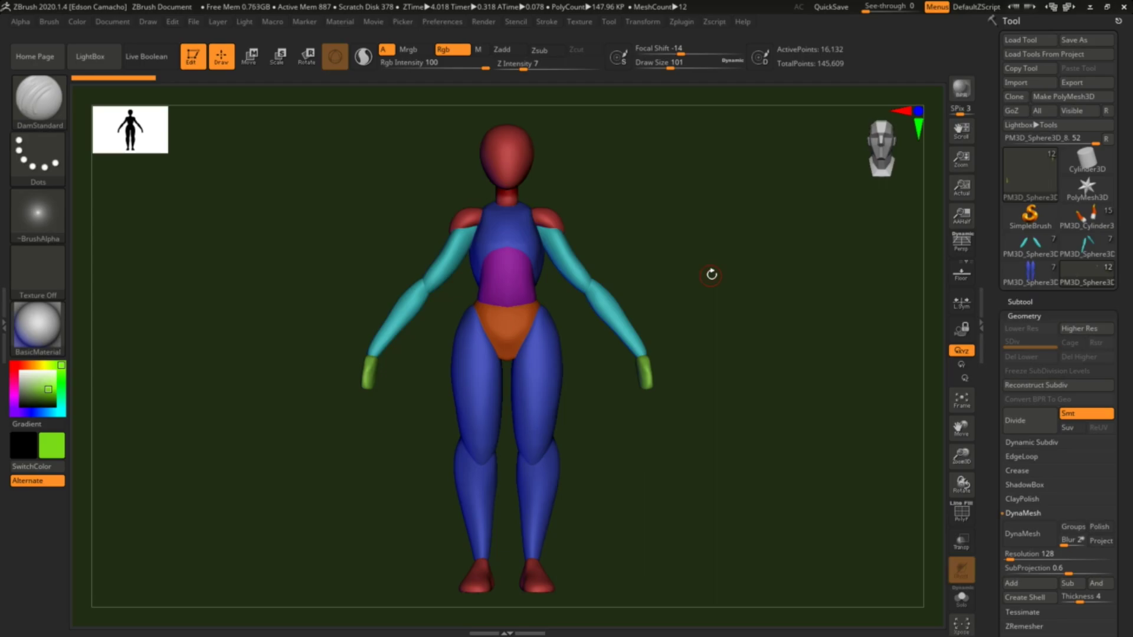
Step: Merge the PM3D_Sphere3D_5 arm piece down into the part beneath it
left_click(457, 248, "alt")
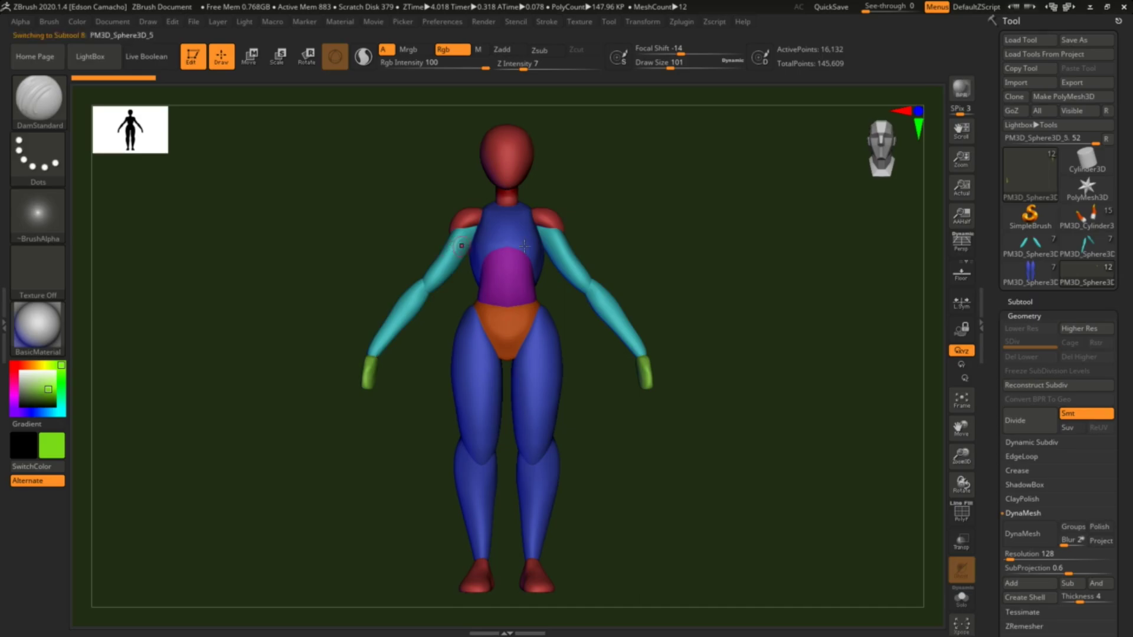
left_click(1021, 302)
mouse_move(1057, 337)
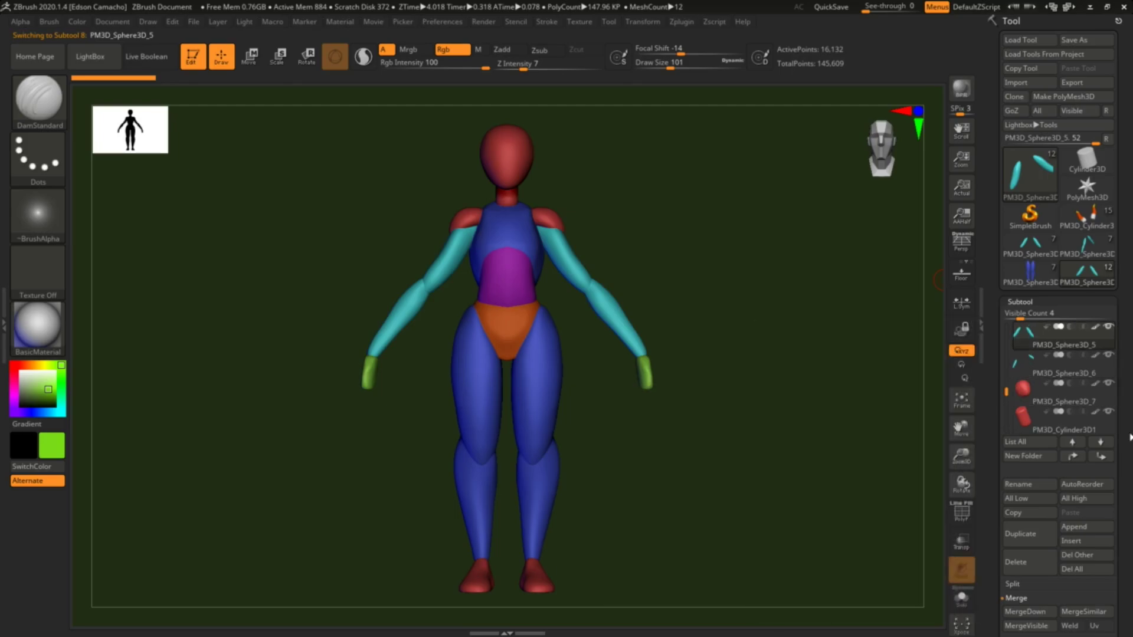
scroll(1131, 351, "down", 3)
scroll(1131, 350, "down", 1)
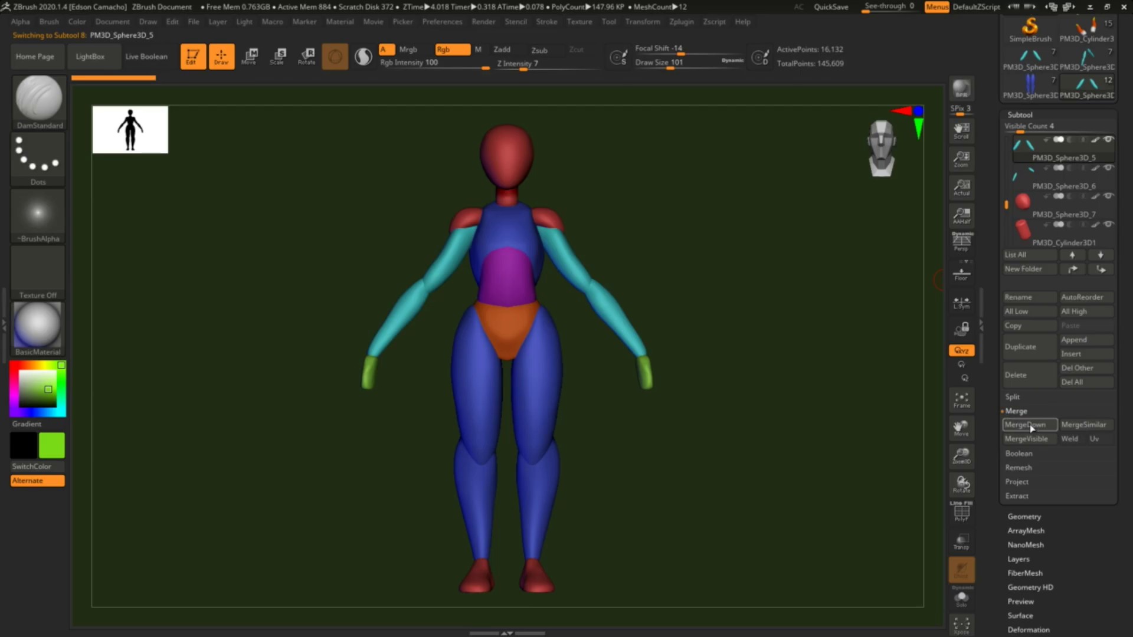
left_click(1032, 426)
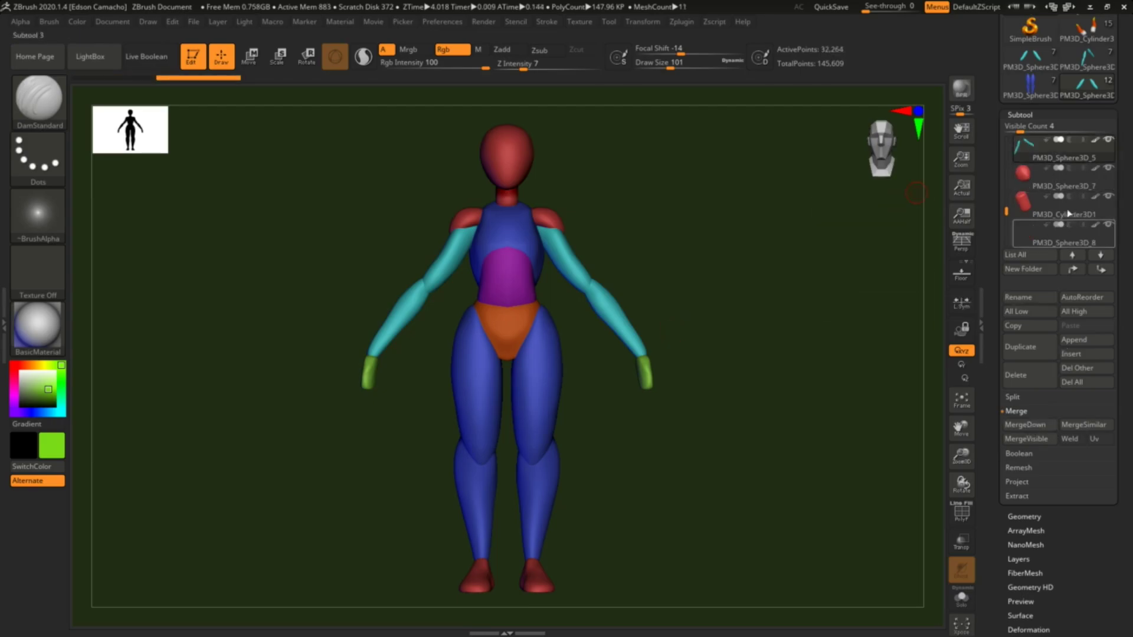
Step: Move the PM3D_Sphere3D_8 hands up to sit directly below PM3D_Sphere3D_5
left_click_drag(1007, 213, 1007, 221)
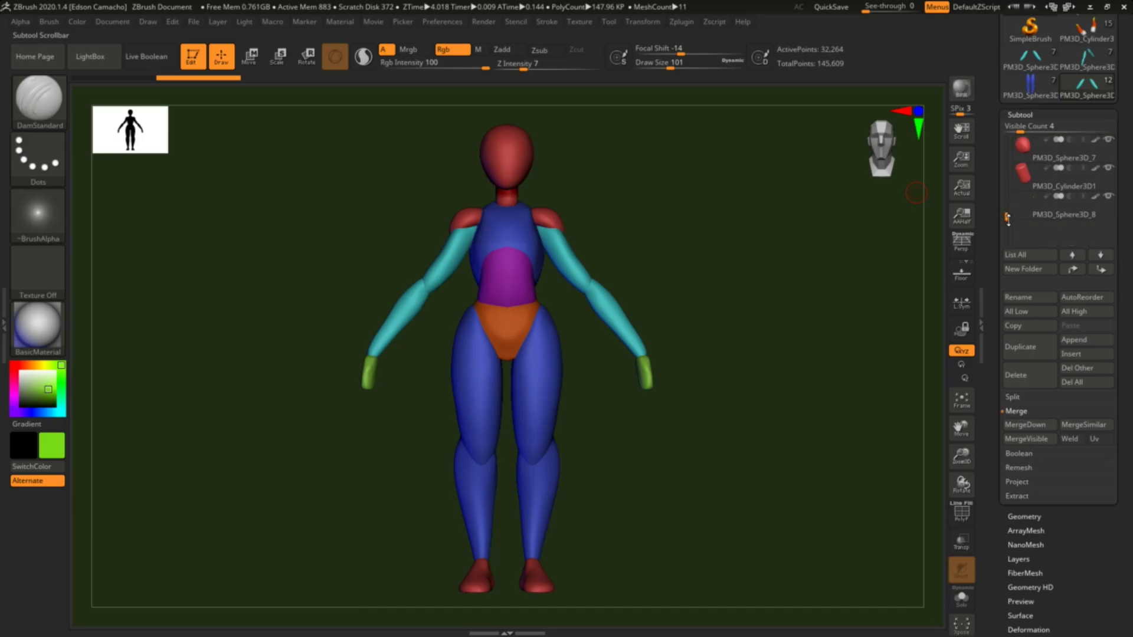
left_click(1062, 208)
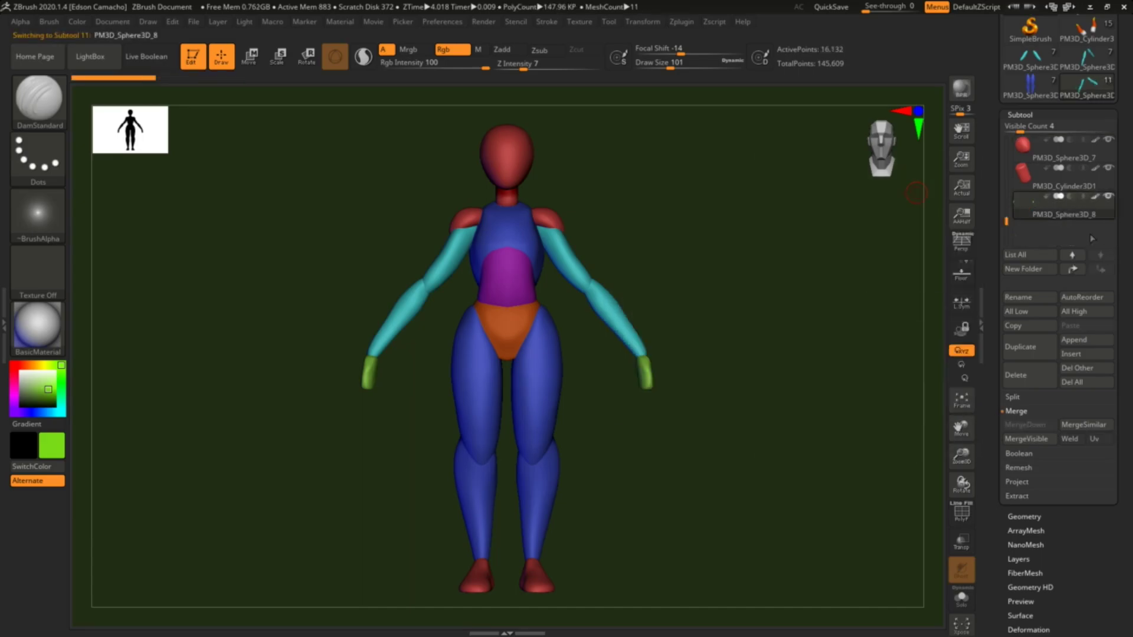
left_click(1074, 269)
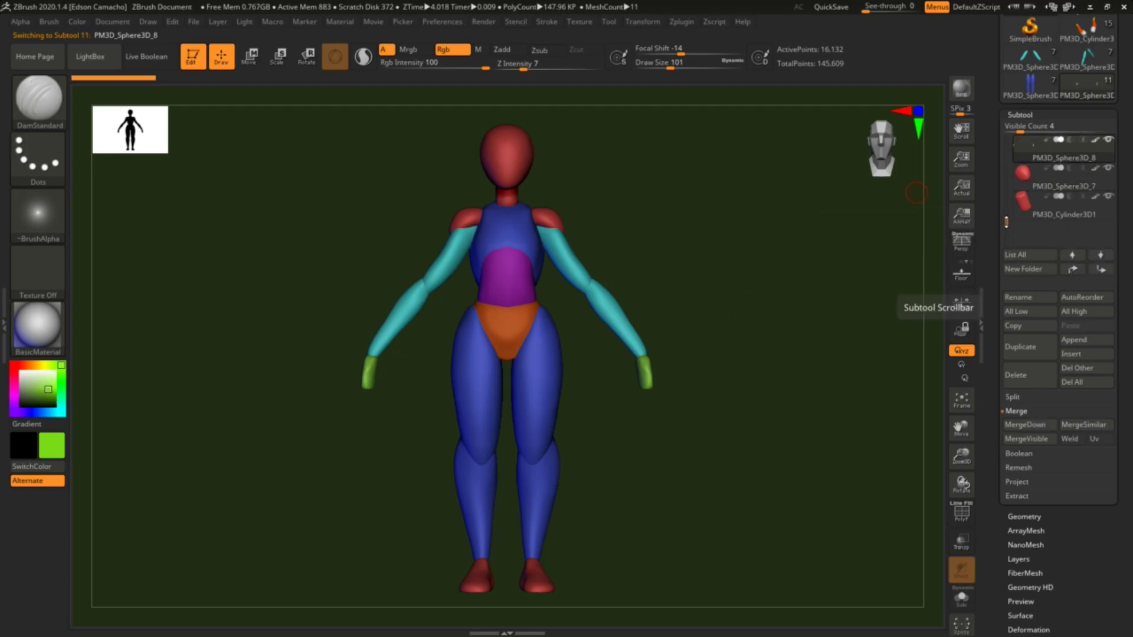
left_click_drag(1007, 221, 1007, 208)
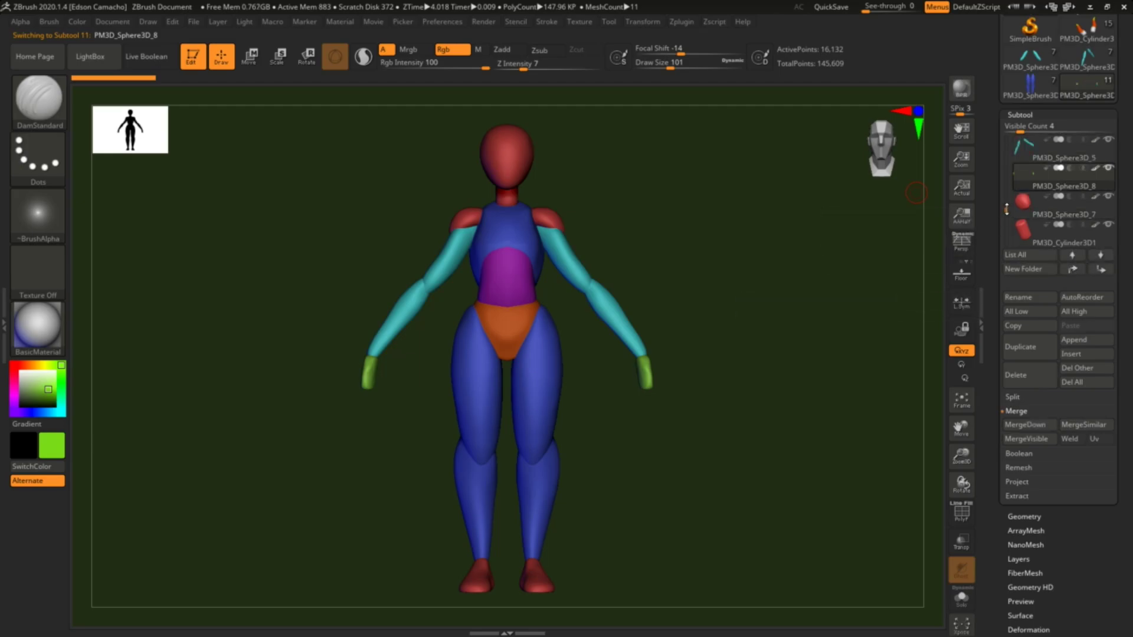
left_click(1039, 159)
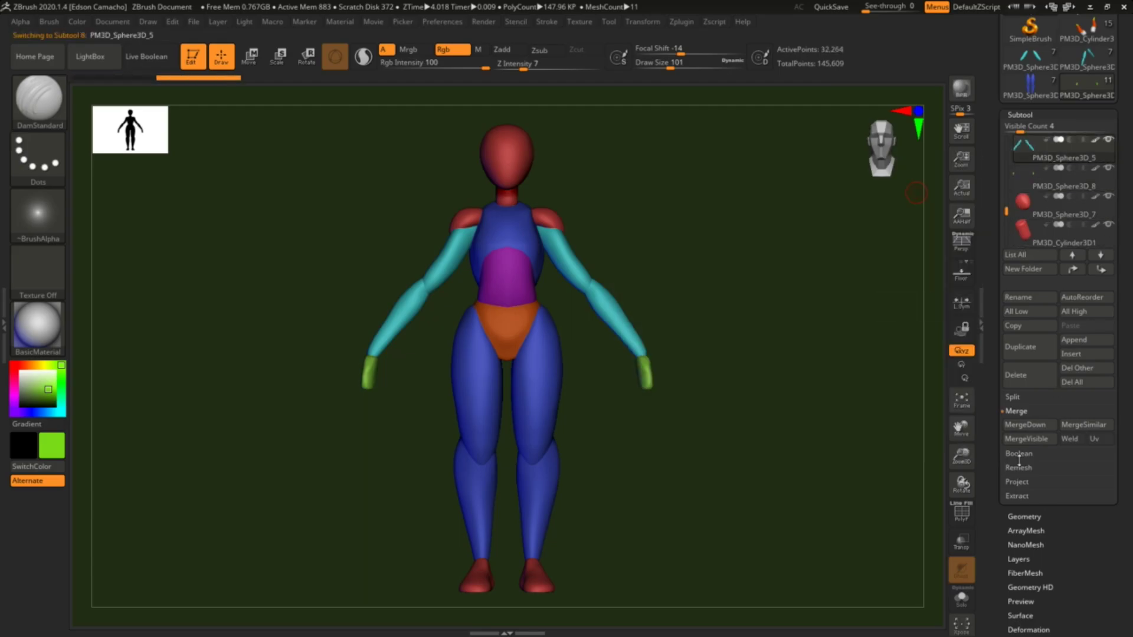
Step: Merge the hands into the arms, fill them green and DynaMesh them at resolution 128
left_click(1028, 425)
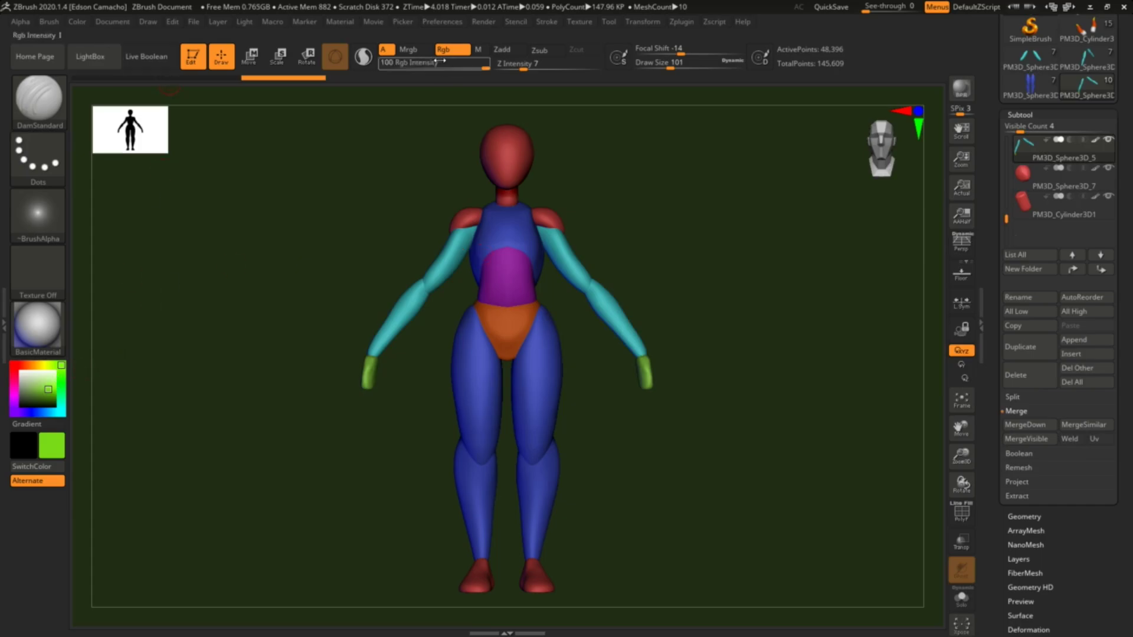
left_click(72, 23)
left_click(113, 274)
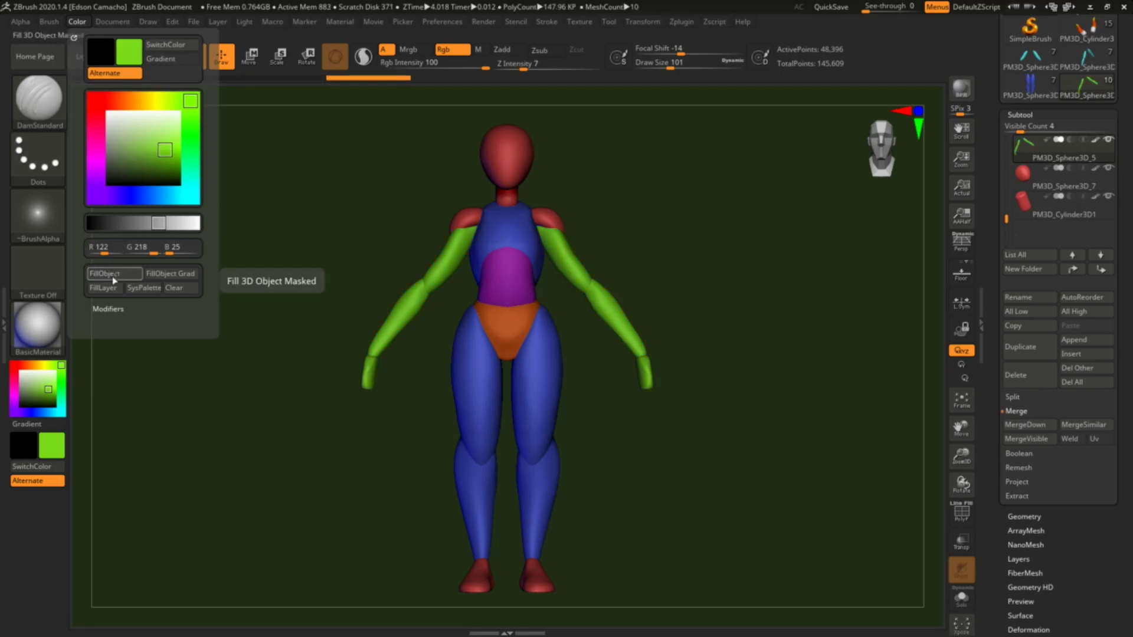
left_click(1026, 517)
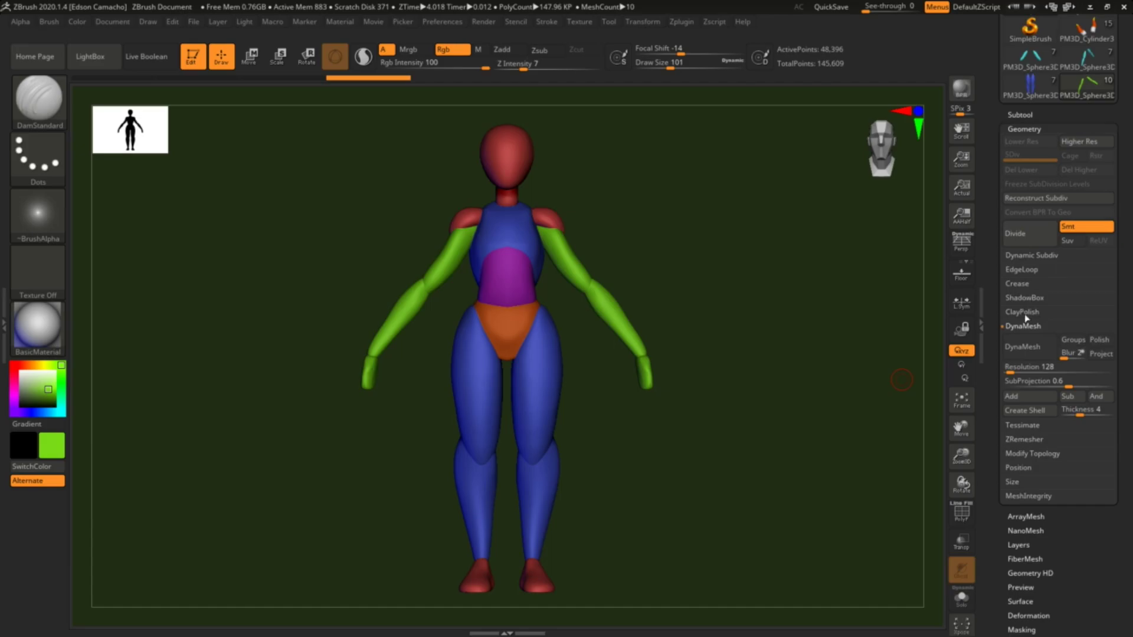
left_click(1027, 354)
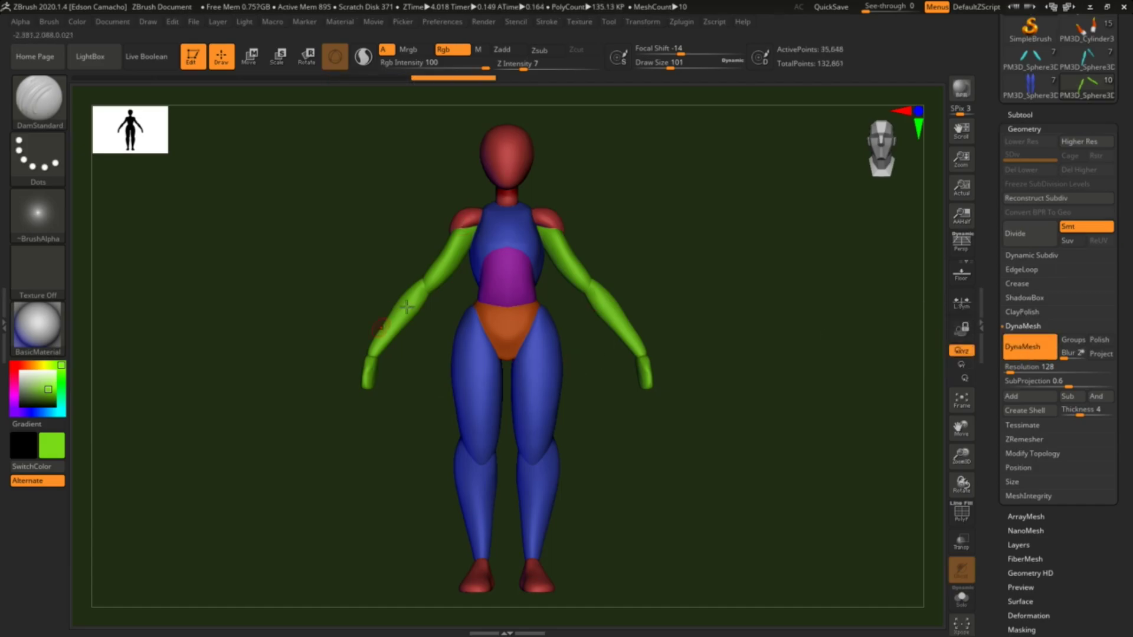
left_click(503, 226, "alt")
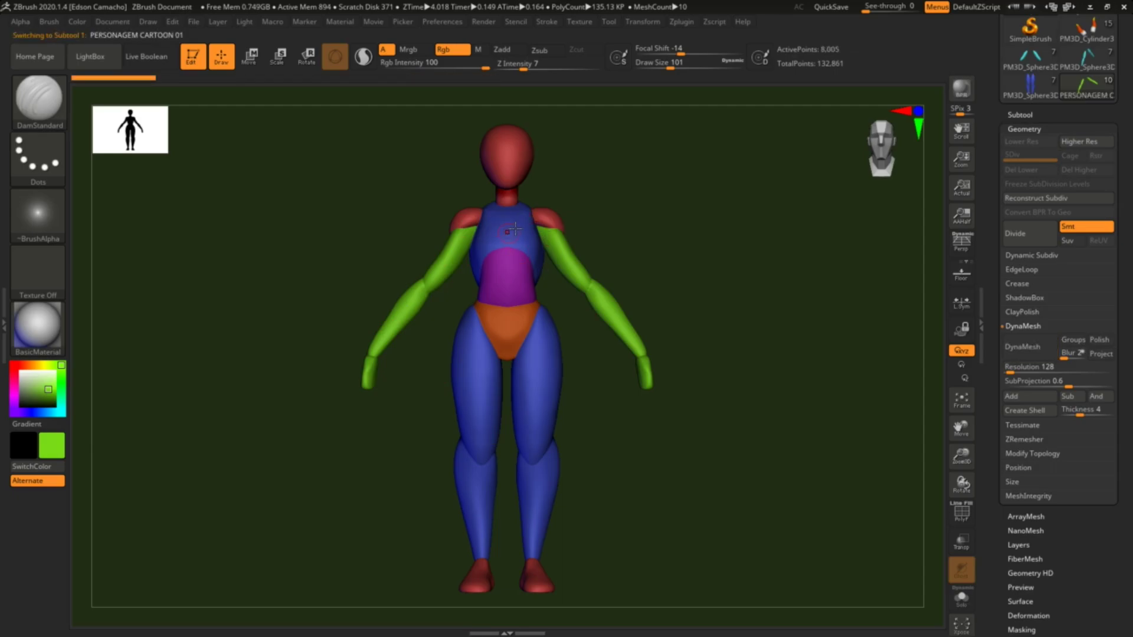
Step: Merge the purple waist and orange hip into PERSONAGEM CARTOON 01 and DynaMesh at 128
left_click(1020, 114)
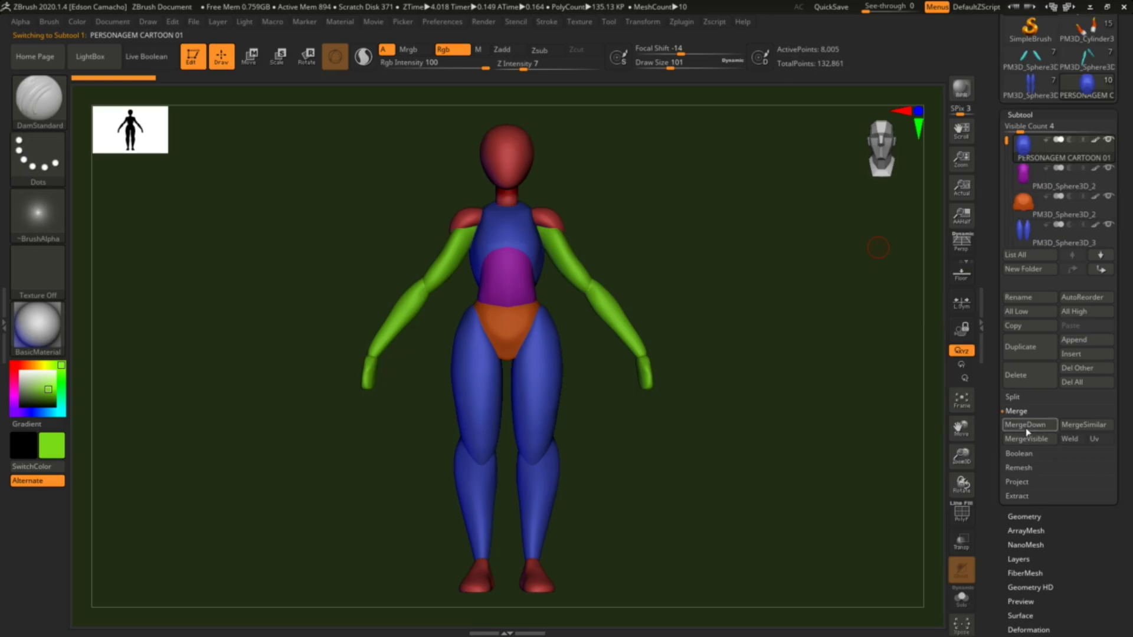
left_click(1027, 425)
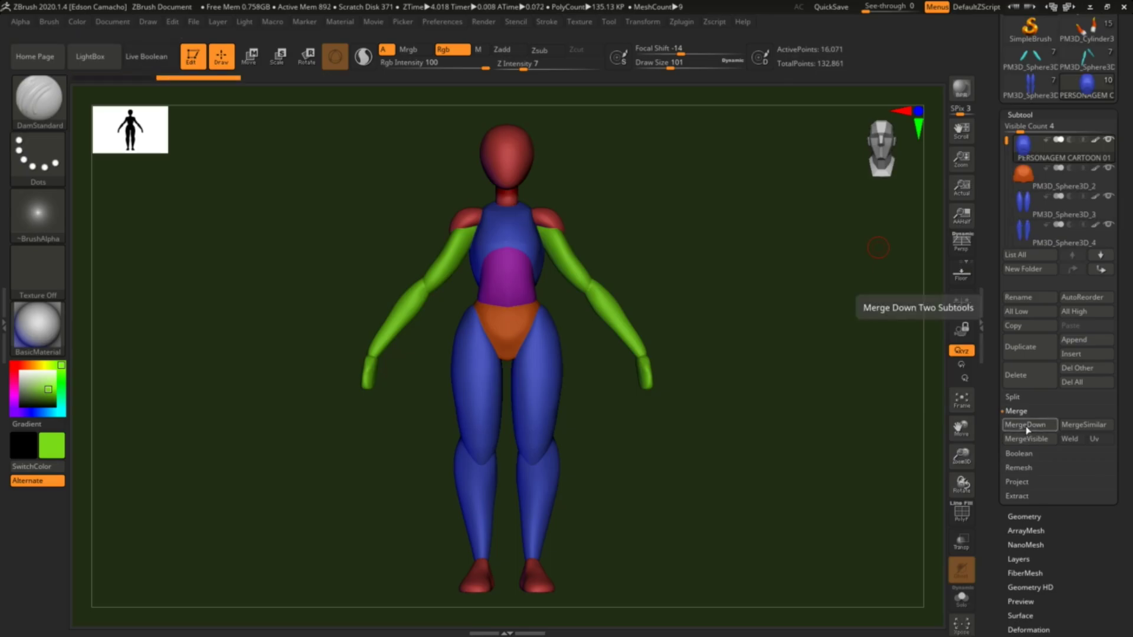
left_click(1027, 427)
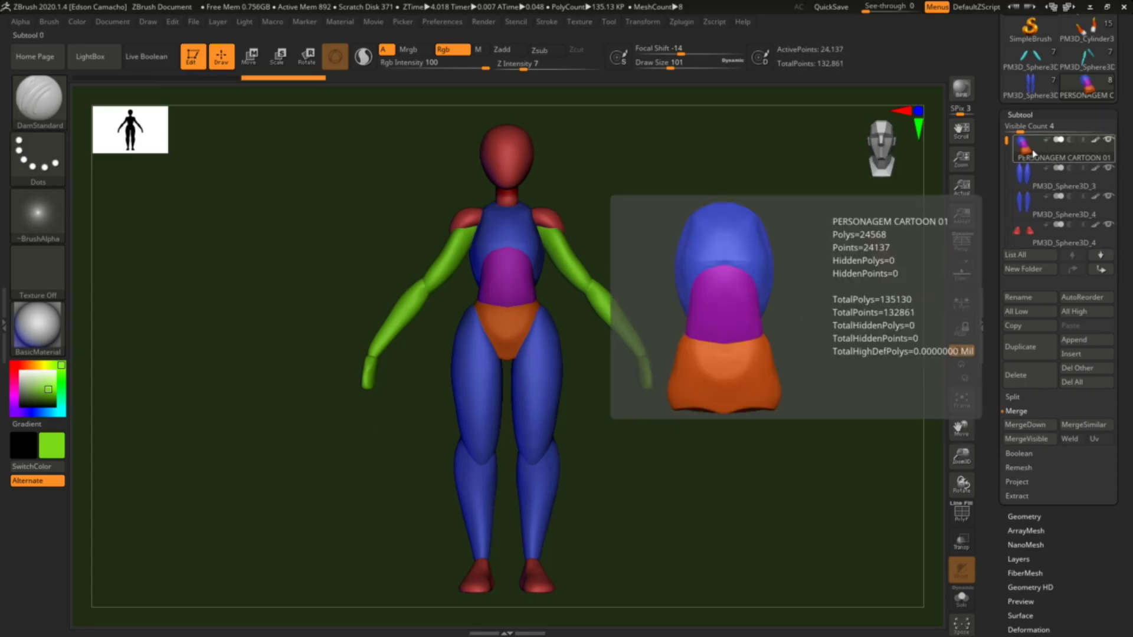
scroll(1131, 465, "down", 3)
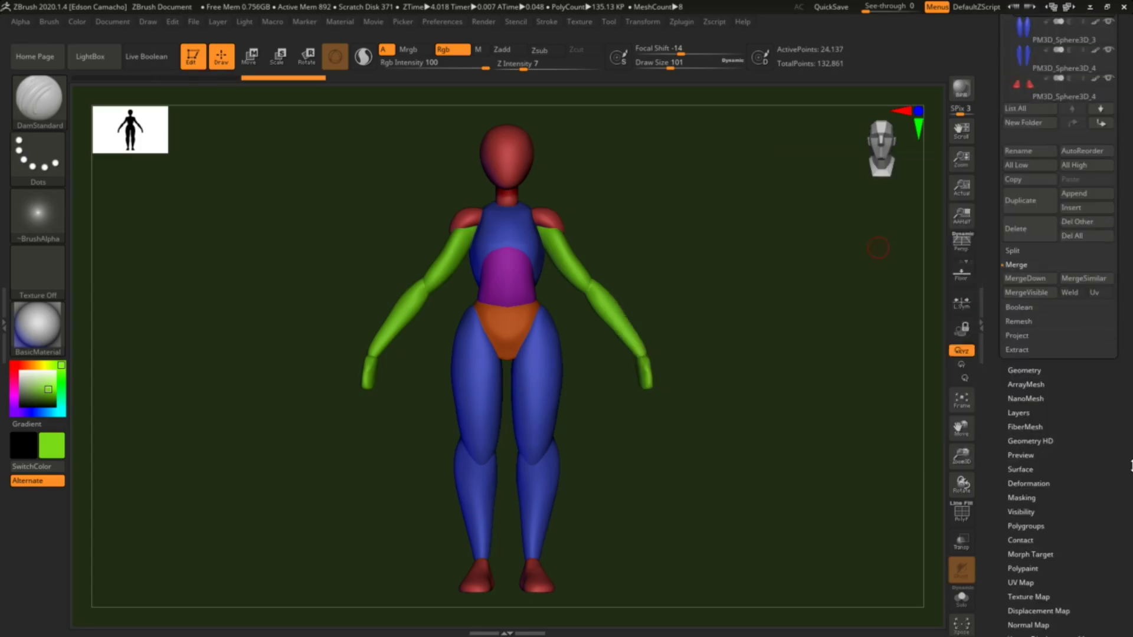
left_click(1038, 371)
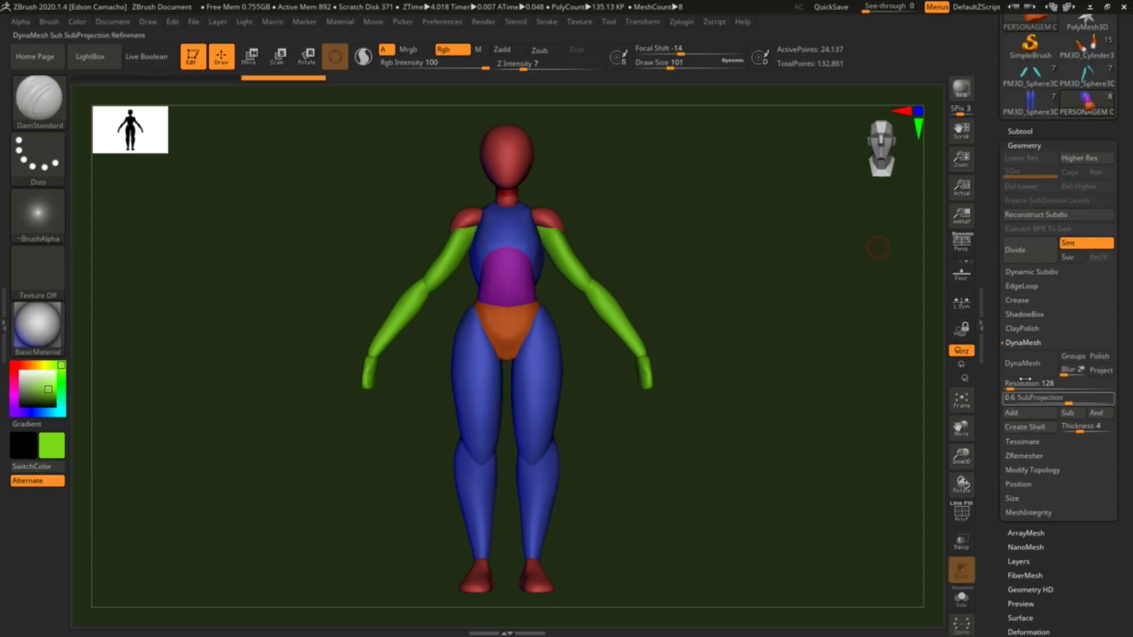
left_click(1026, 366)
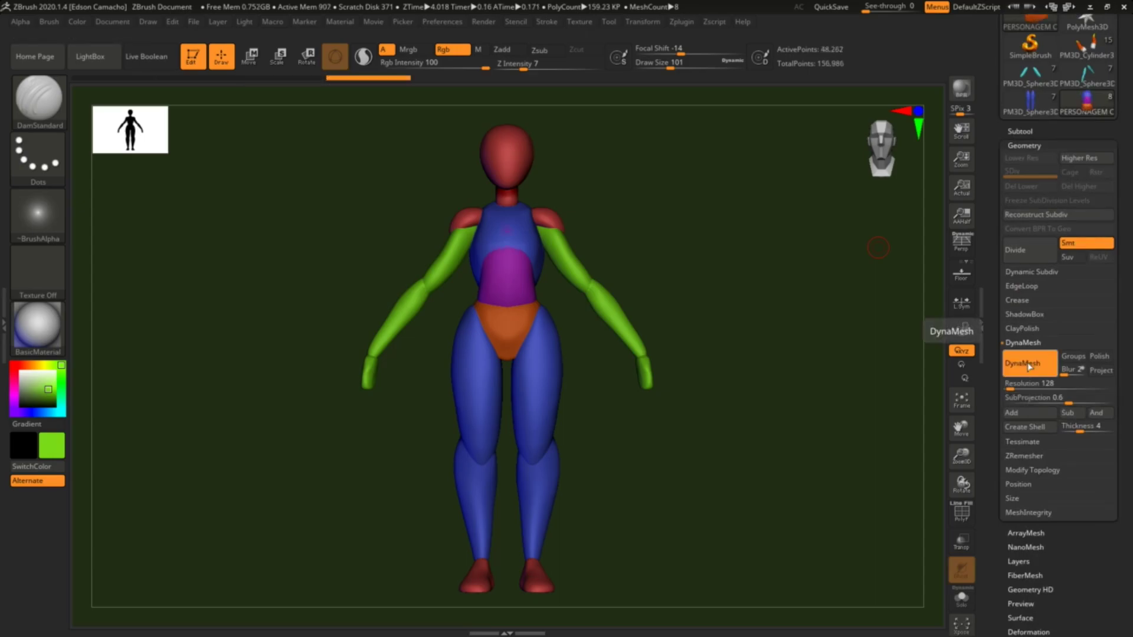
right_click_drag(752, 352, 769, 399, "ctrl")
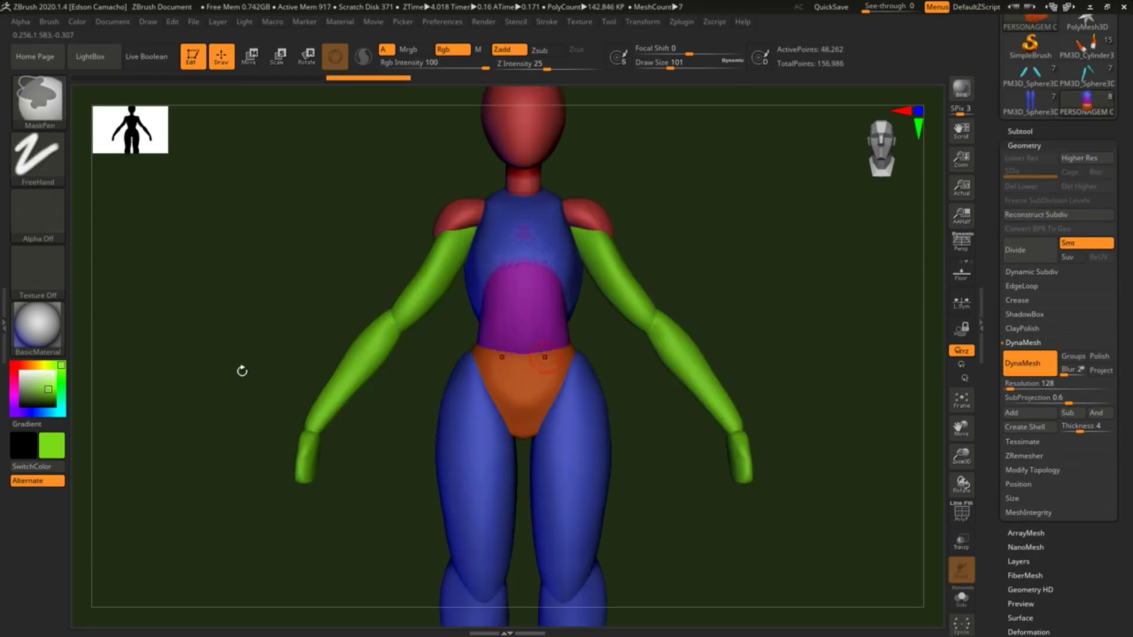
Step: Fill the whole merged torso with purple
left_click(13, 400)
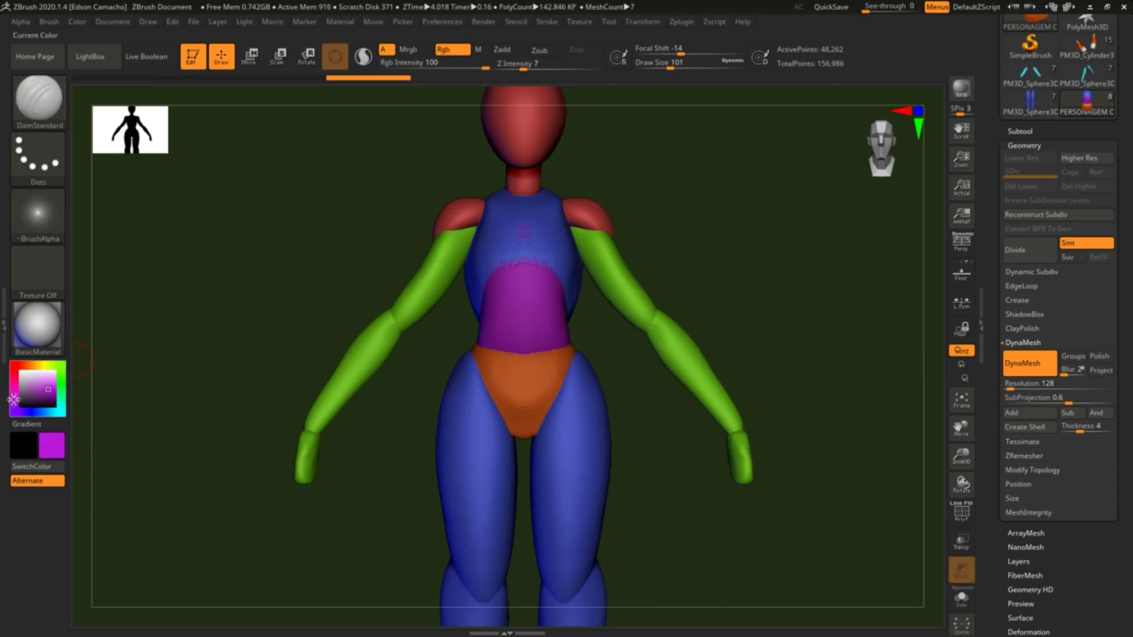
left_click(78, 23)
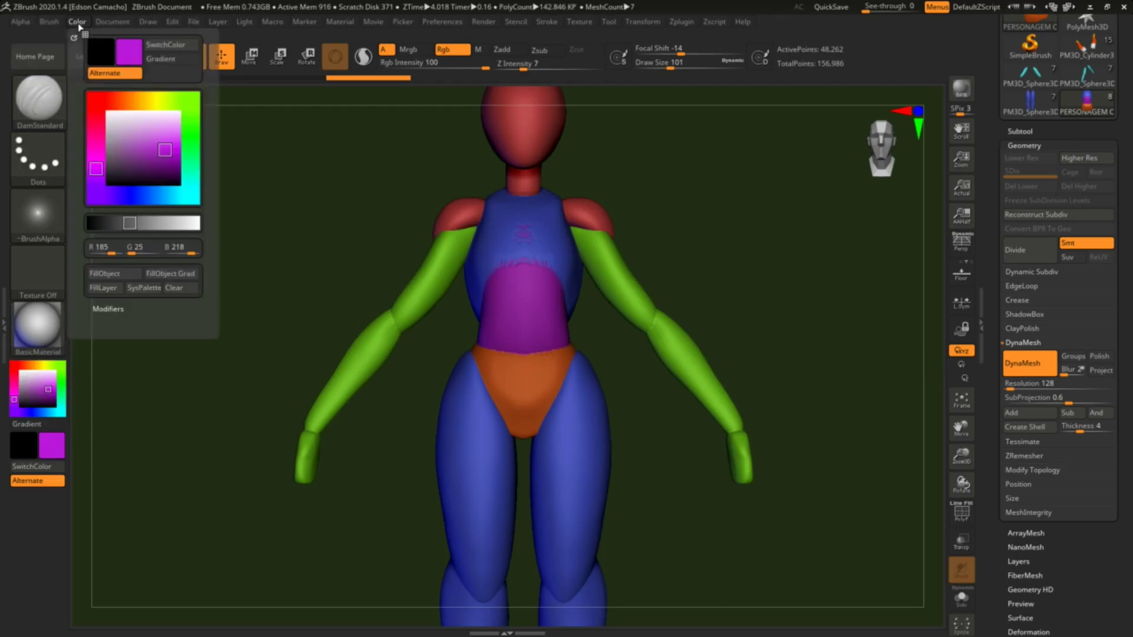
left_click(117, 276)
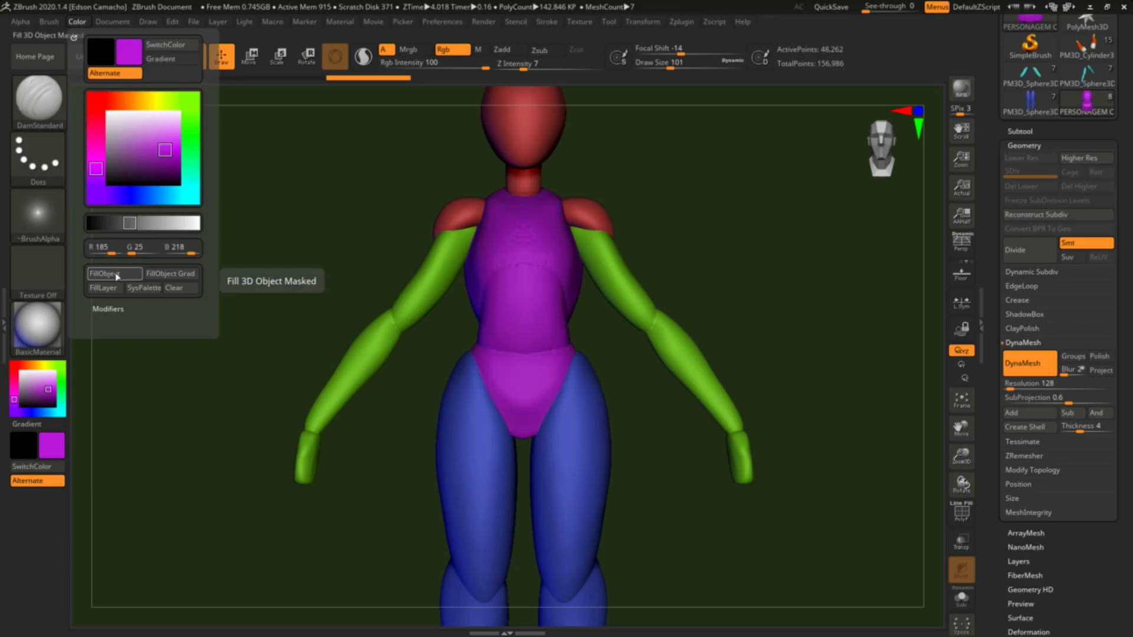
right_click_drag(517, 318, 518, 271, "ctrl")
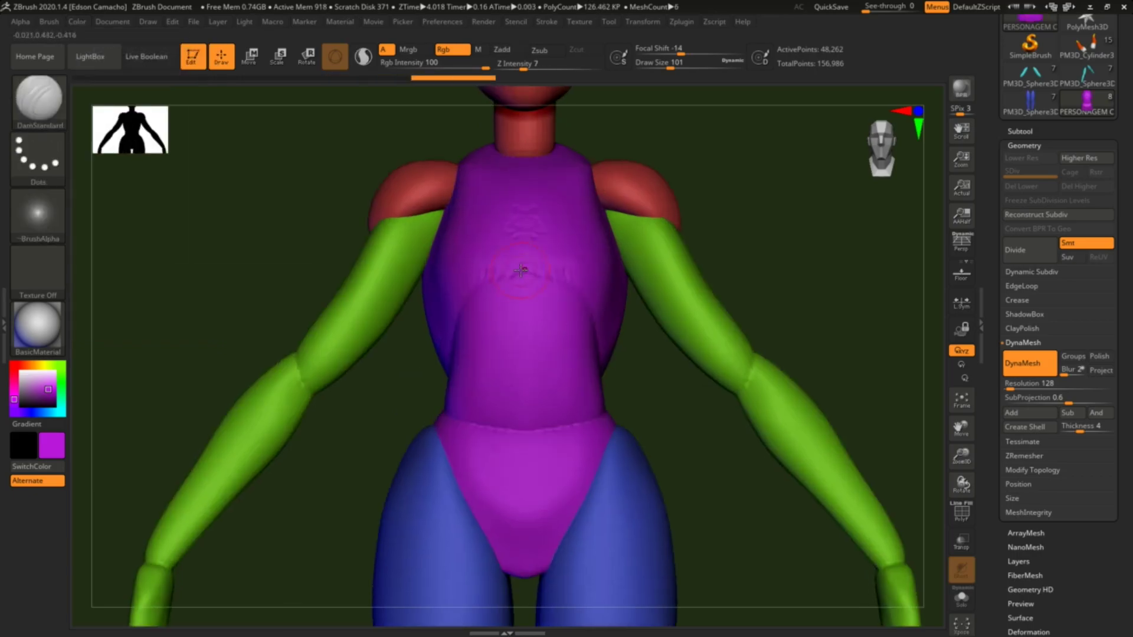
Step: Smooth the chest creases, the belly dent and the left upper arm with a larger brush
key("s")
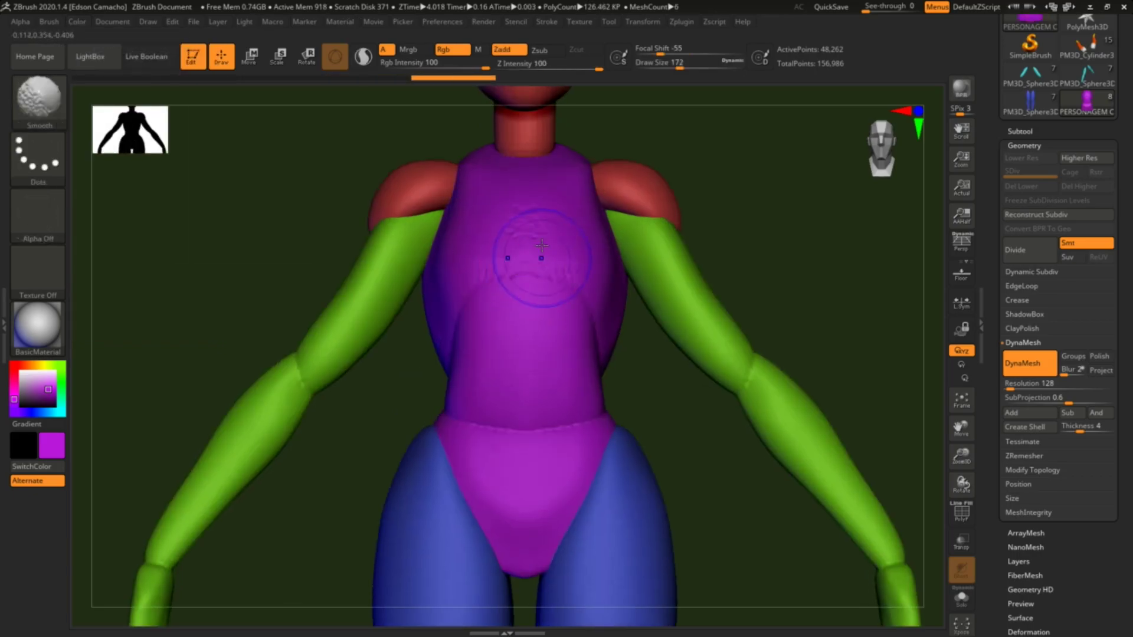
mouse_move(534, 269)
left_mouse_down("shift")
mouse_move(471, 308)
mouse_move(569, 298)
left_mouse_up("shift")
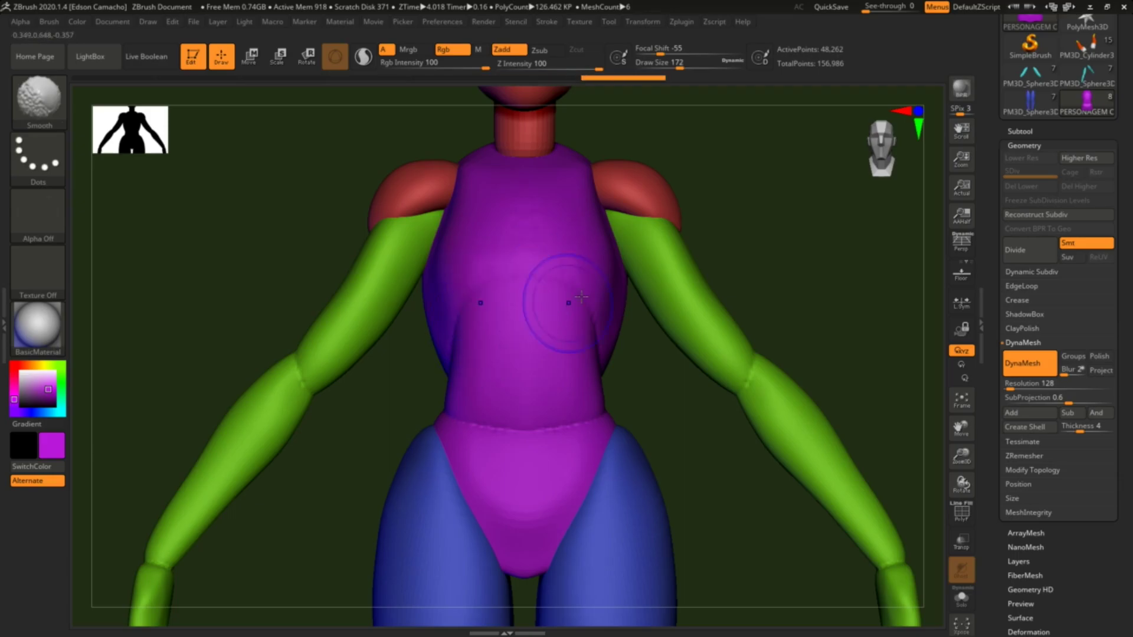
left_click_drag(569, 405, 543, 425, "shift")
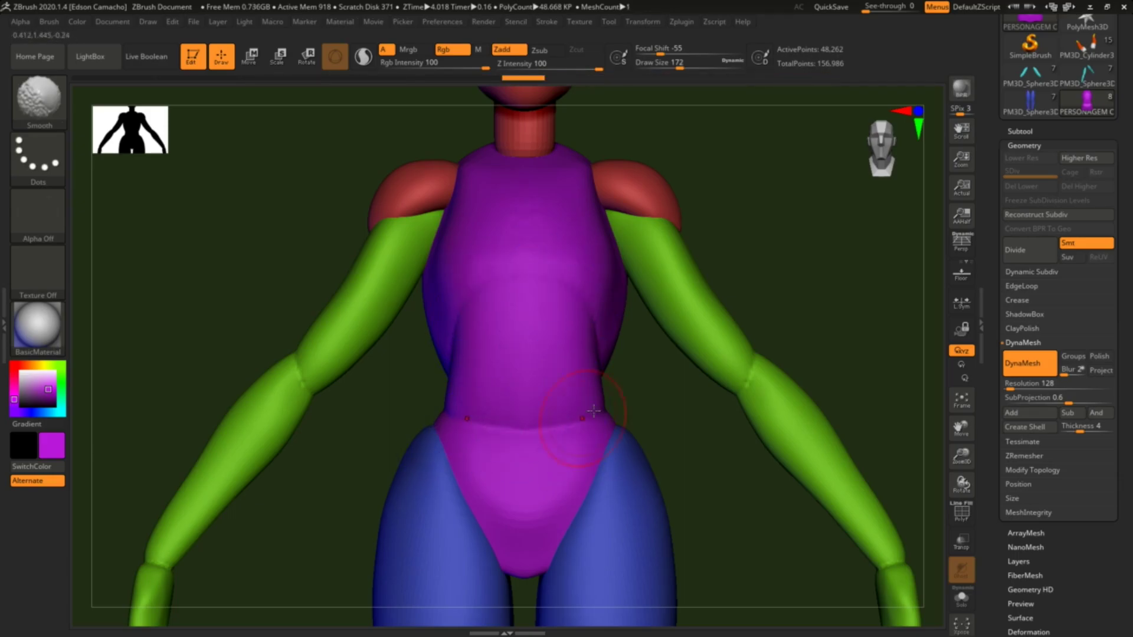
key("shift")
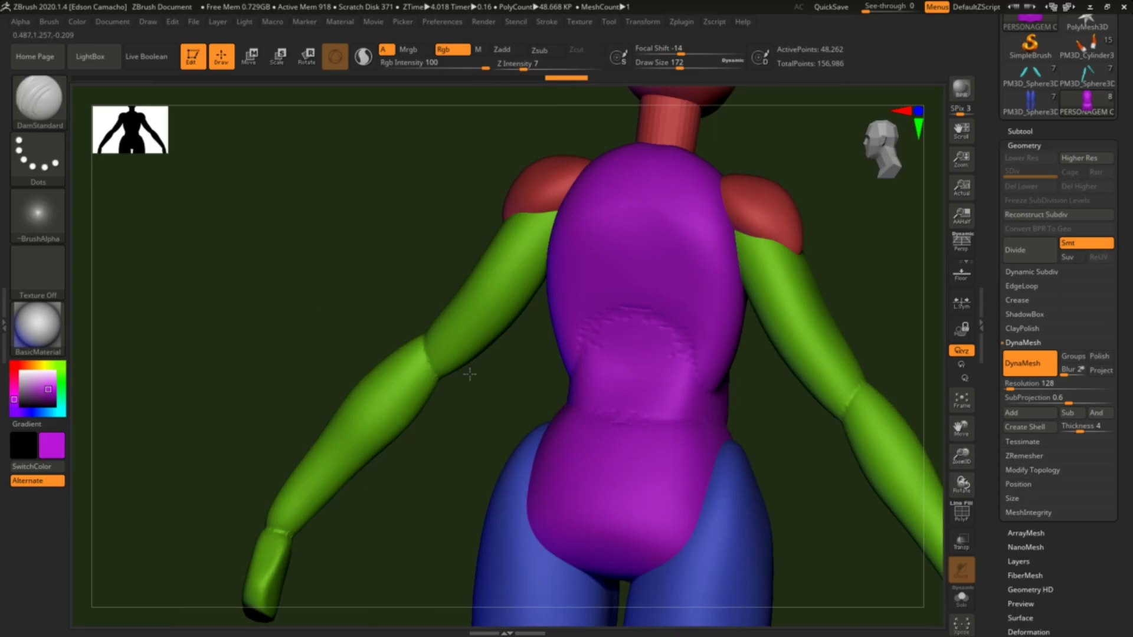
left_click_drag(631, 389, 470, 375)
key("shift")
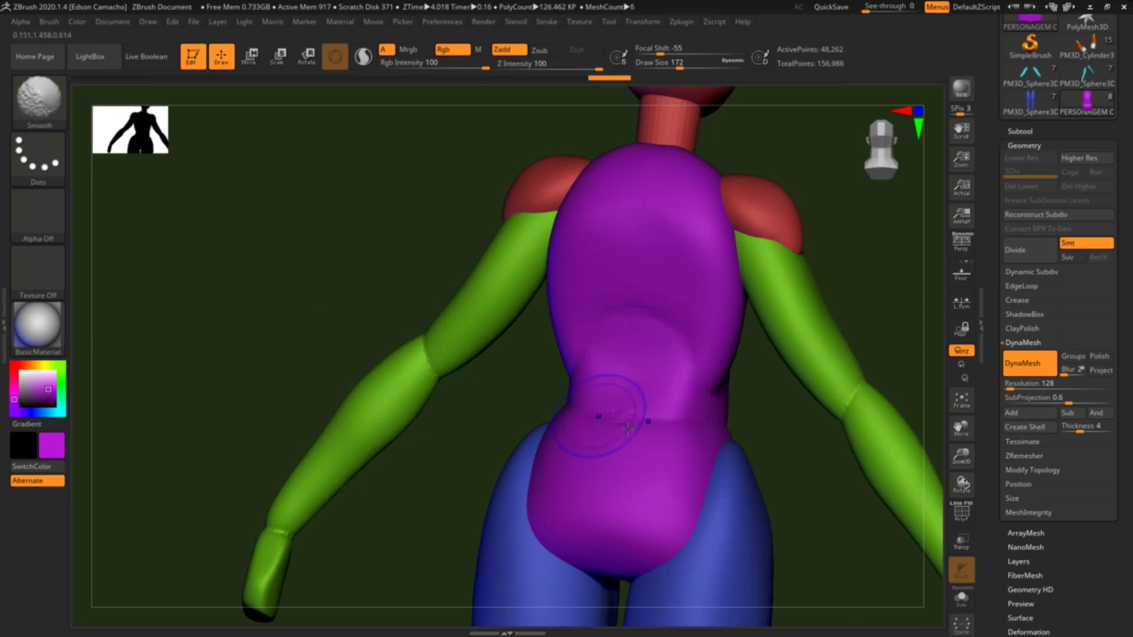
left_click_drag(606, 405, 649, 419, "shift")
left_click_drag(582, 427, 549, 416)
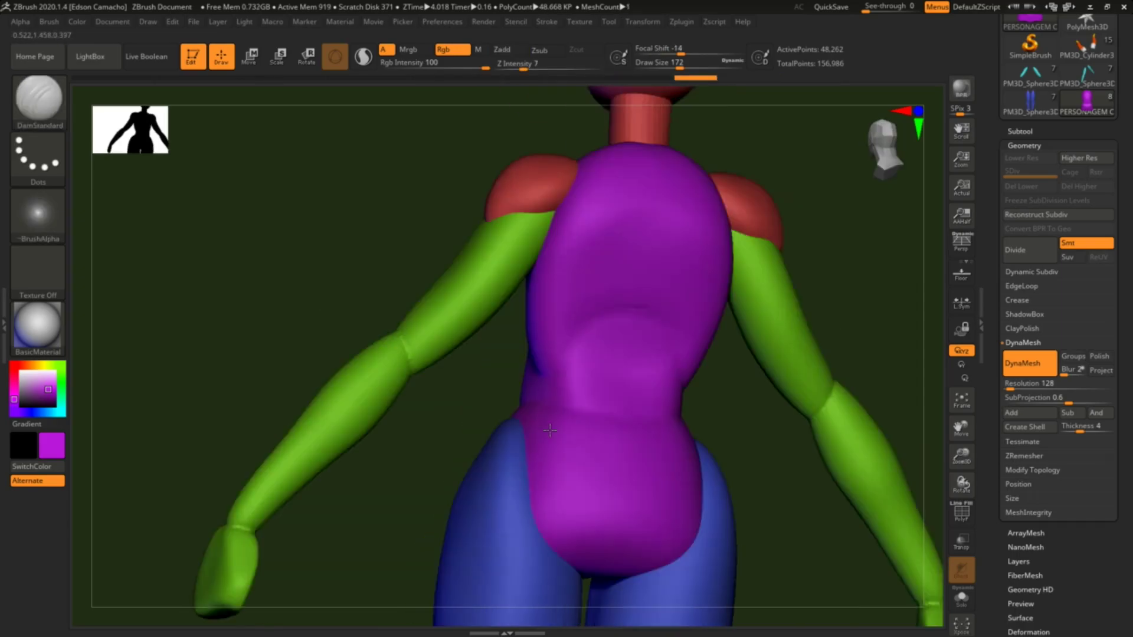
key("shift")
left_click_drag(341, 420, 407, 354, "shift")
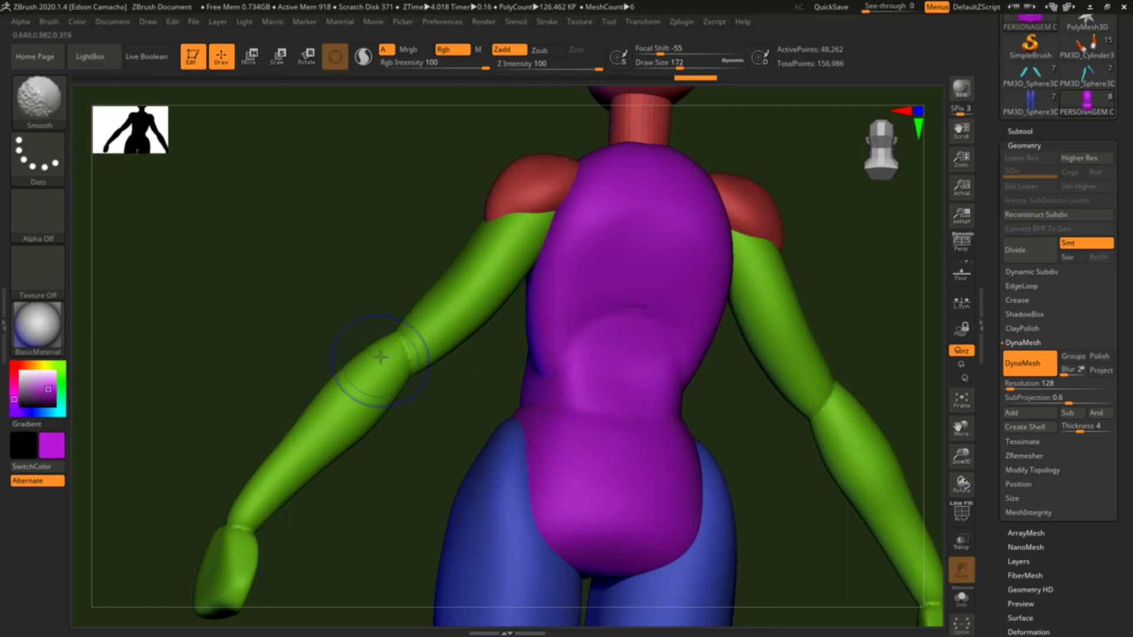
Step: Select the green arms subtool and smooth the left forearm down toward the wrist
left_click(473, 292, "alt")
key("shift")
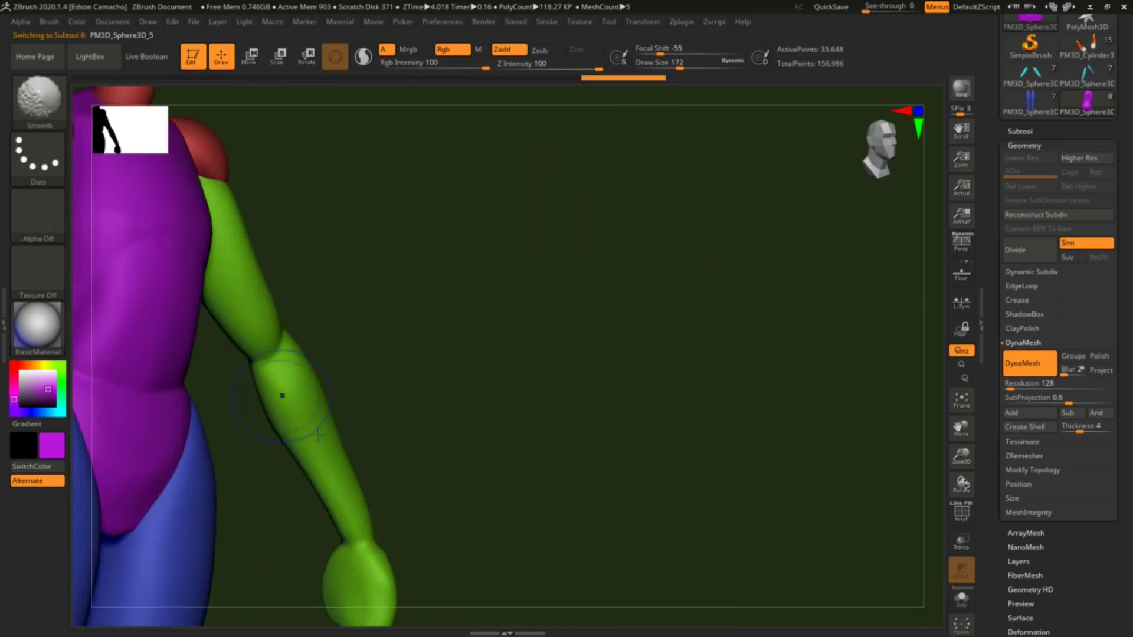
left_click_drag(290, 391, 341, 538, "shift")
mouse_move(494, 411)
left_mouse_down()
mouse_move(688, 380)
mouse_move(708, 395)
left_mouse_up()
mouse_move(437, 464)
left_mouse_down()
mouse_move(534, 505)
mouse_move(552, 307)
left_mouse_up()
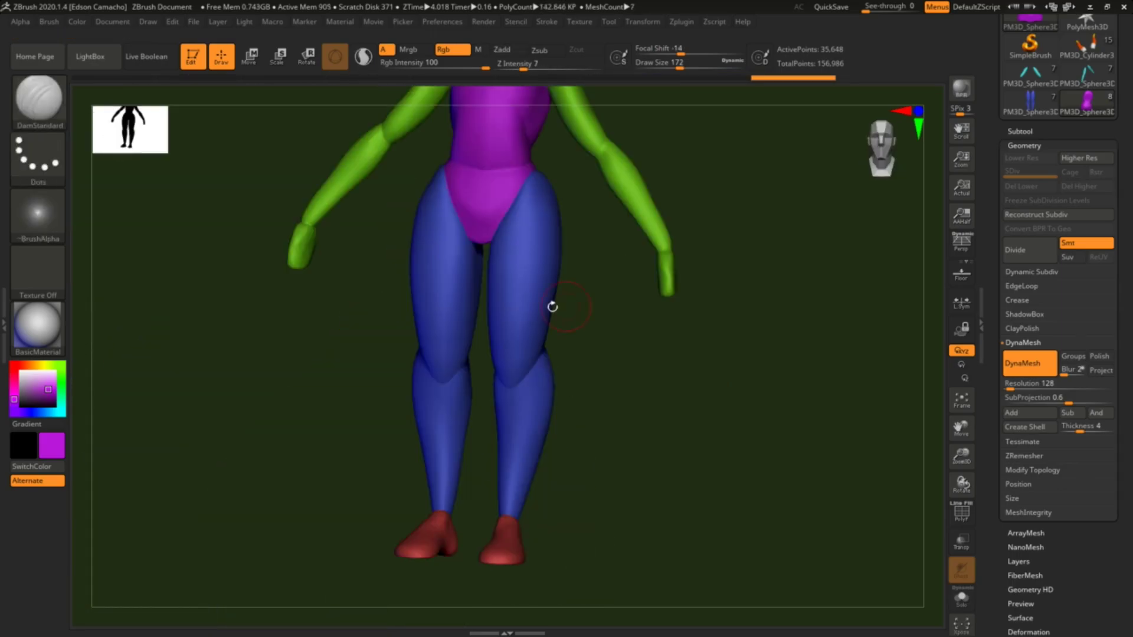
Step: Merge the two blue leg parts into one subtool and DynaMesh it
left_click(527, 282, "alt")
left_click(1026, 131)
mouse_move(1023, 161)
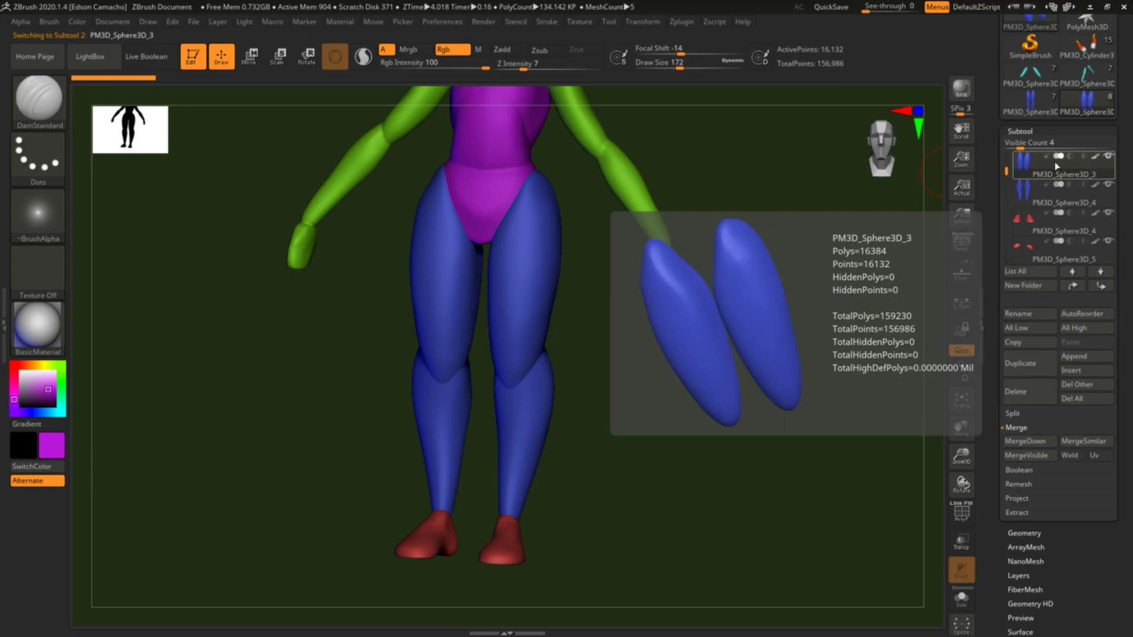
left_click(1027, 441)
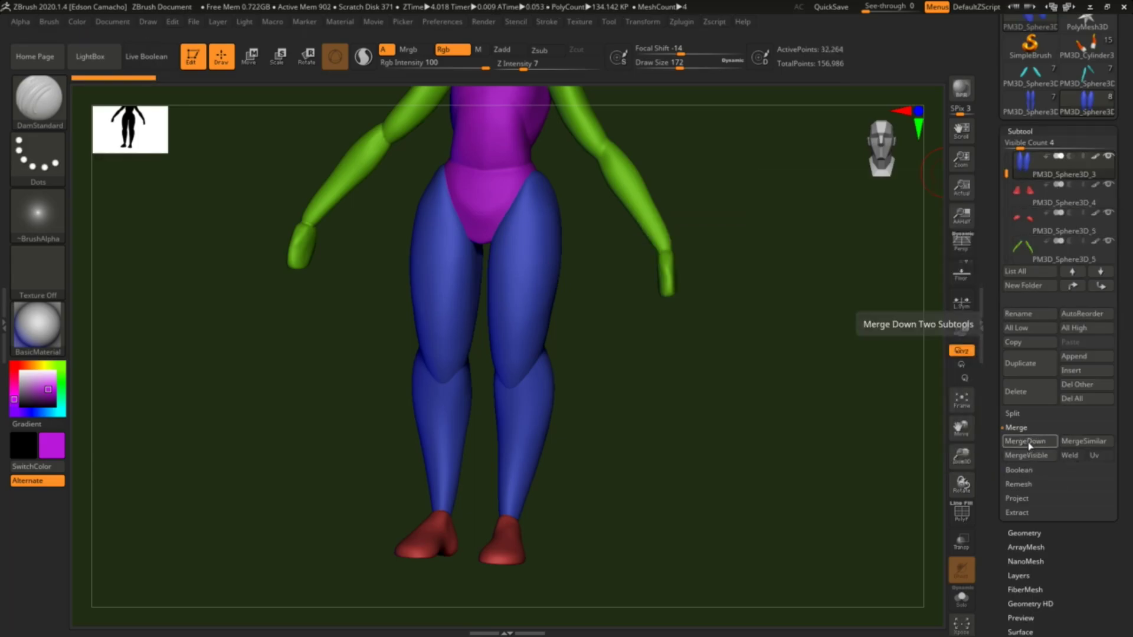
left_click(1030, 533)
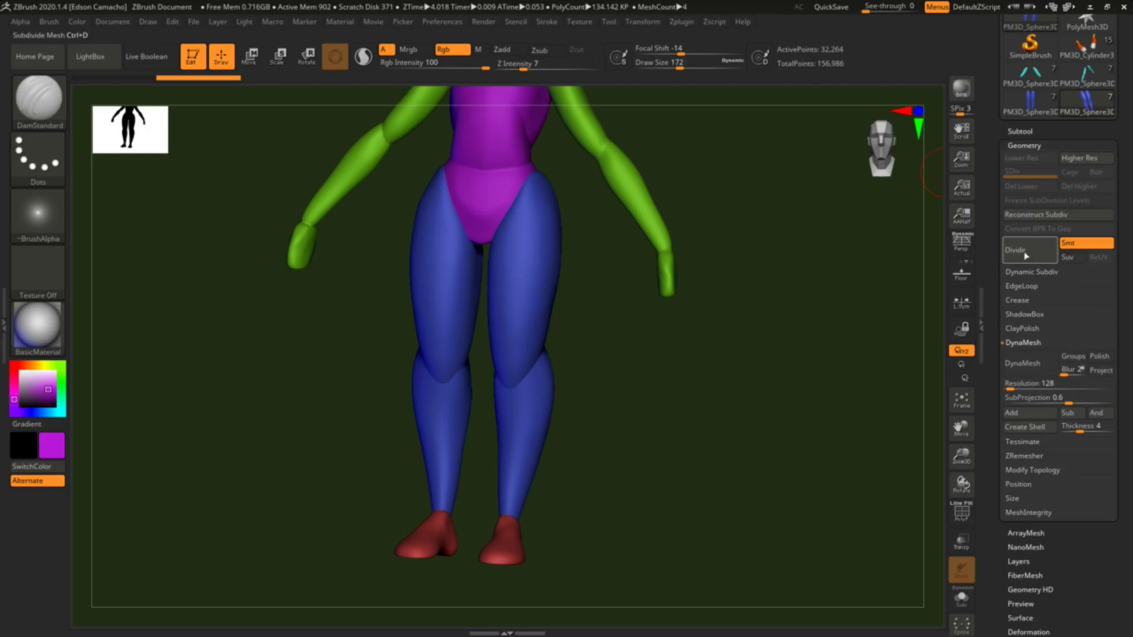
left_click(1025, 370)
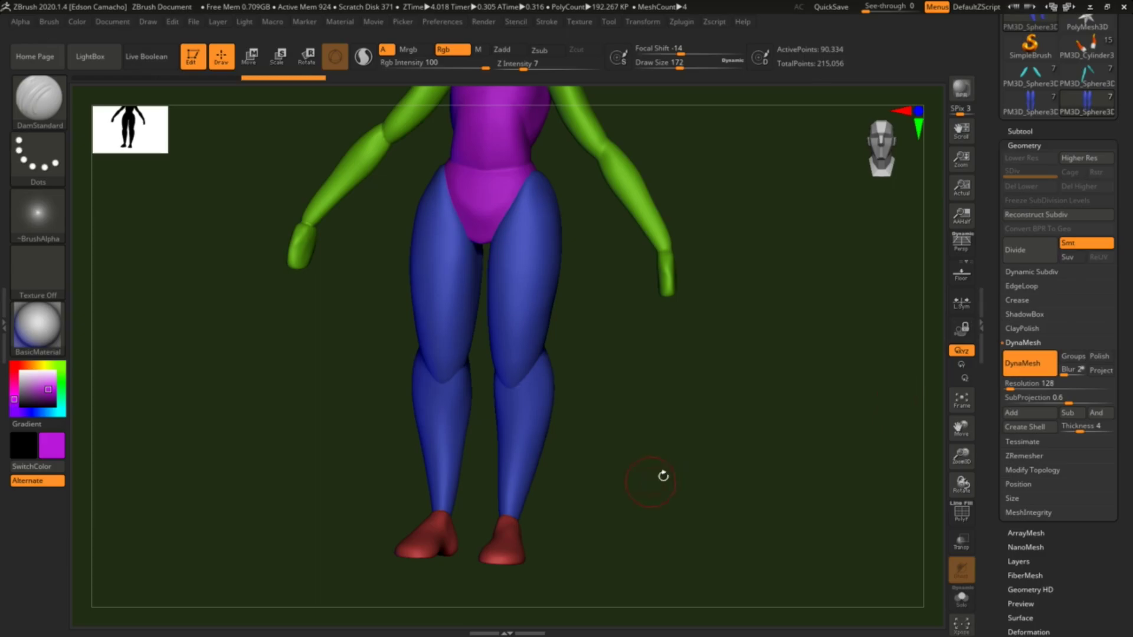
Step: Smooth the seam around the knee and show all hidden body parts again
left_click_drag(662, 473, 670, 417)
right_click_drag(670, 417, 450, 482, "ctrl")
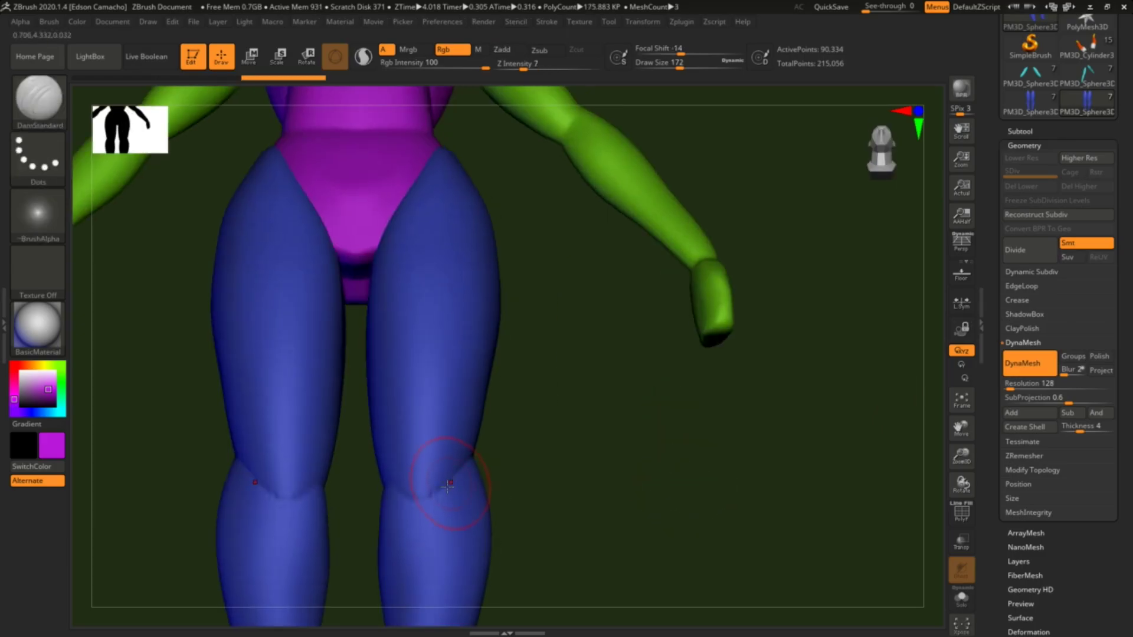
left_click_drag(450, 480, 405, 480, "shift")
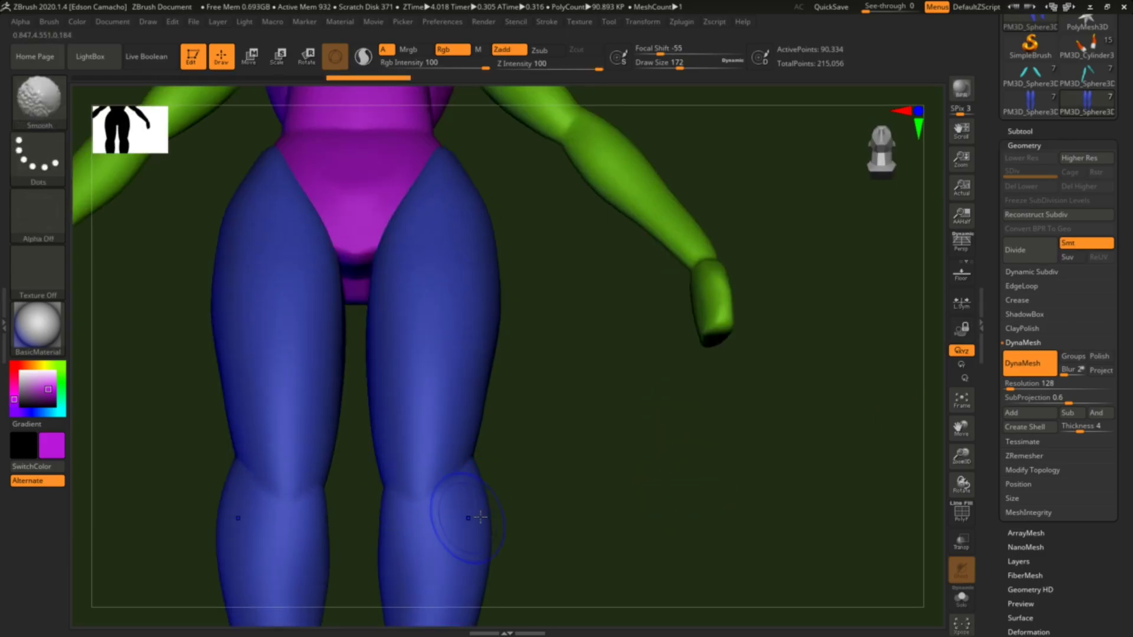
mouse_move(652, 519)
left_mouse_down("alt")
mouse_move(637, 461)
mouse_move(566, 500)
left_mouse_up("alt")
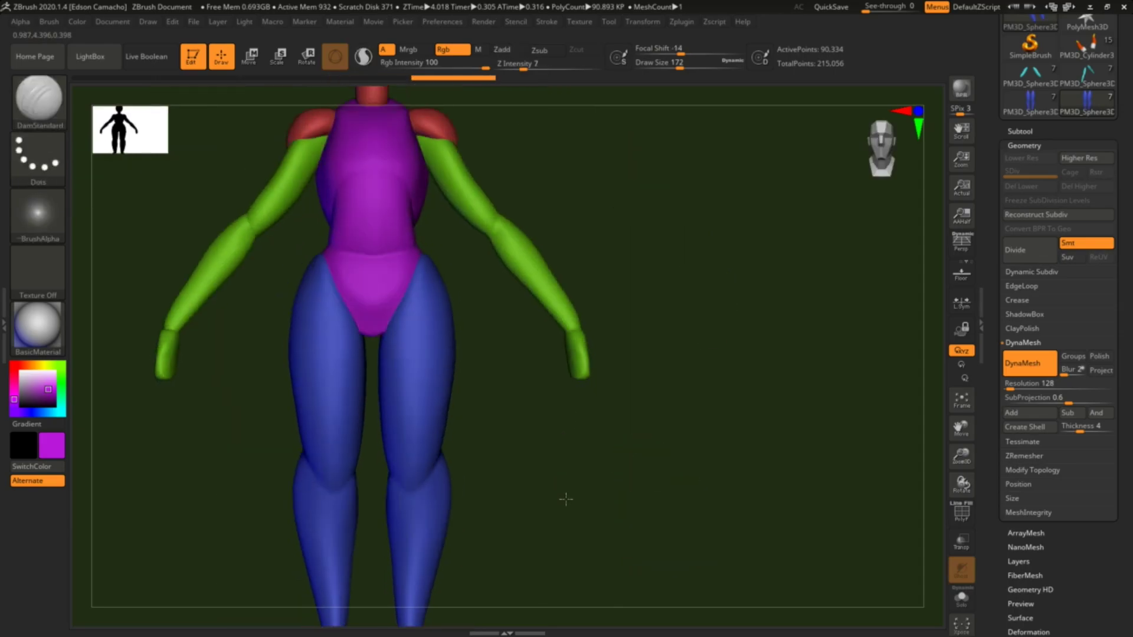
left_click(566, 499, "ctrl+shift")
key("f")
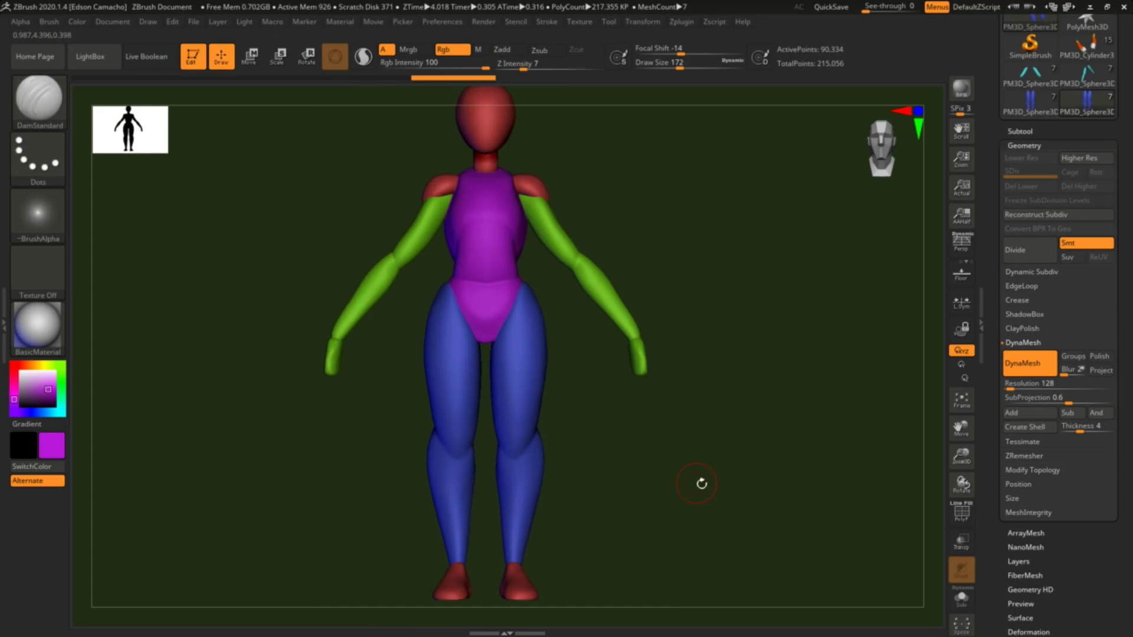
key("f")
left_click_drag(679, 469, 685, 478, "alt")
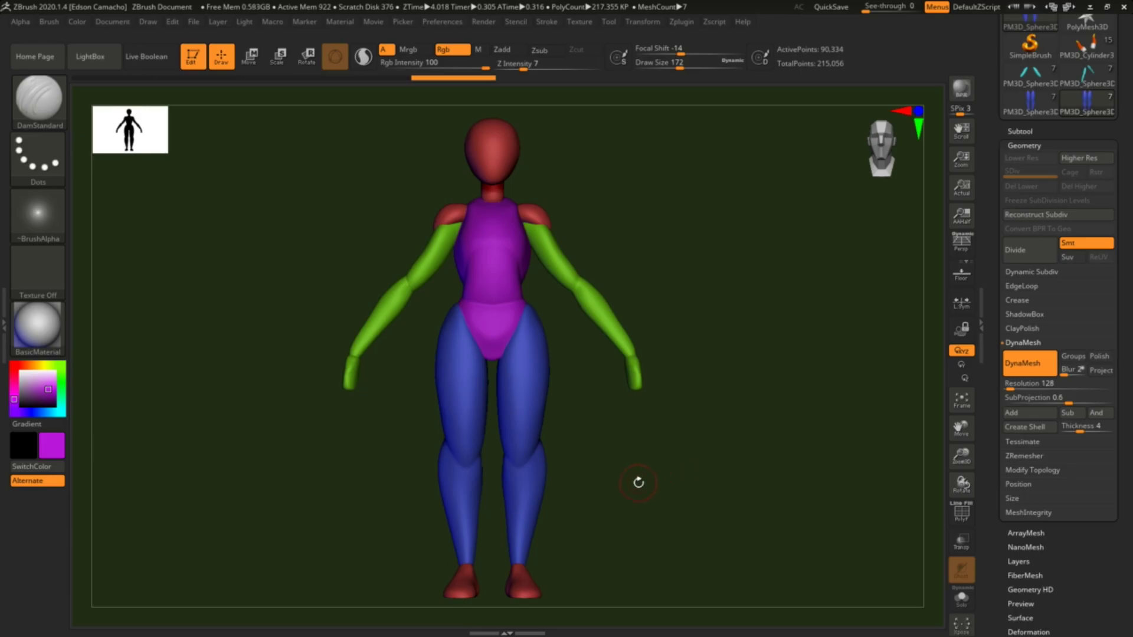
left_click_drag(638, 483, 650, 404, "alt")
right_click_drag(683, 480, 592, 408, "ctrl")
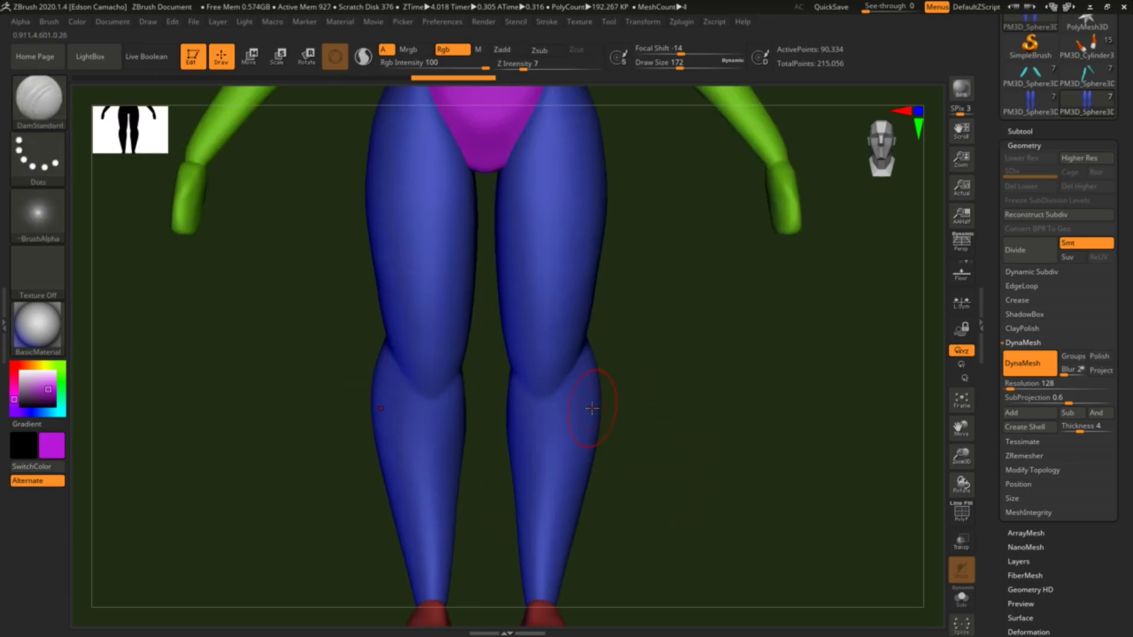
Step: Build up the knees and calves with ClayBuildup at Draw Size 124 and Z Intensity 7
key("b")
key("c")
key("b")
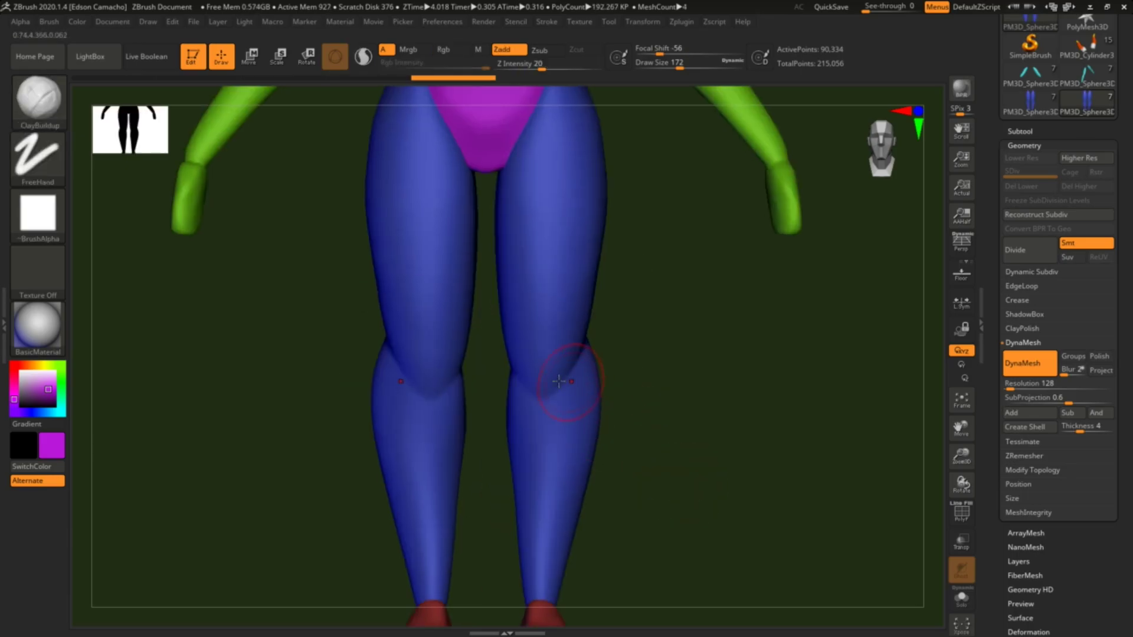
key("s")
mouse_move(552, 375)
left_mouse_down()
mouse_move(546, 395)
mouse_move(564, 365)
mouse_move(553, 404)
left_mouse_up()
left_click(525, 69)
key("Return")
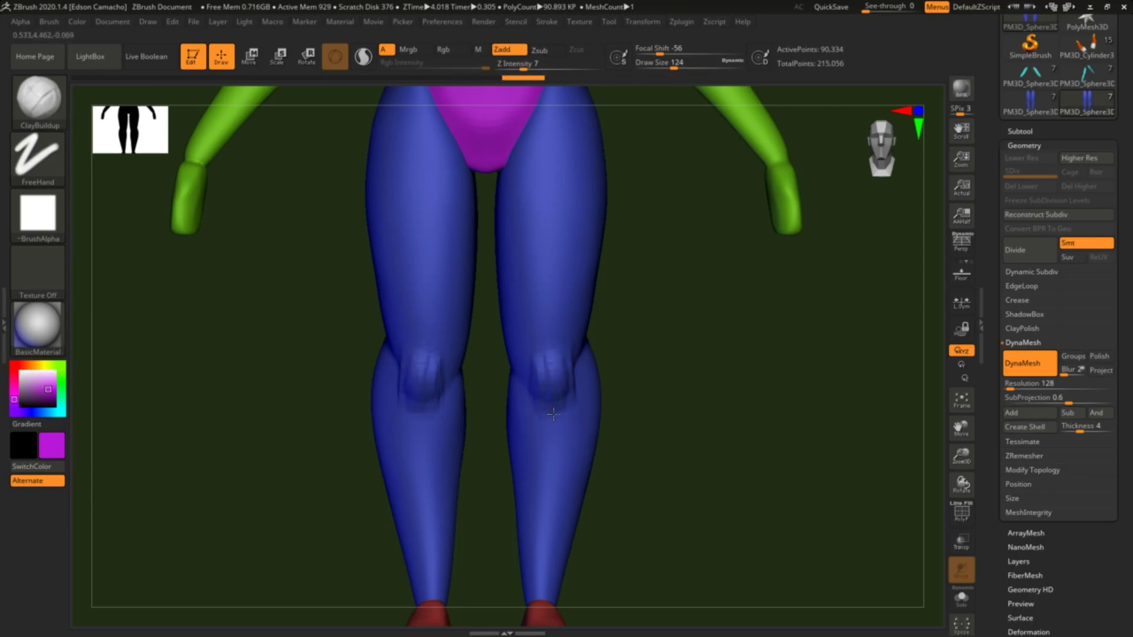
mouse_move(582, 439)
right_mouse_down()
mouse_move(548, 430)
mouse_move(576, 429)
right_mouse_up()
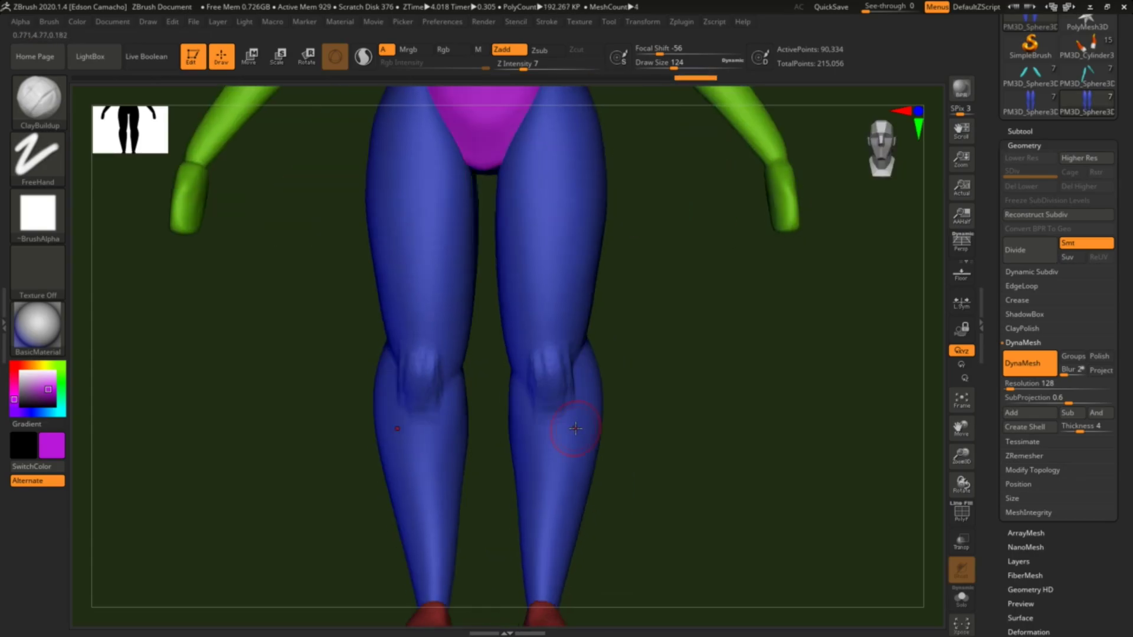
left_click_drag(575, 429, 560, 590)
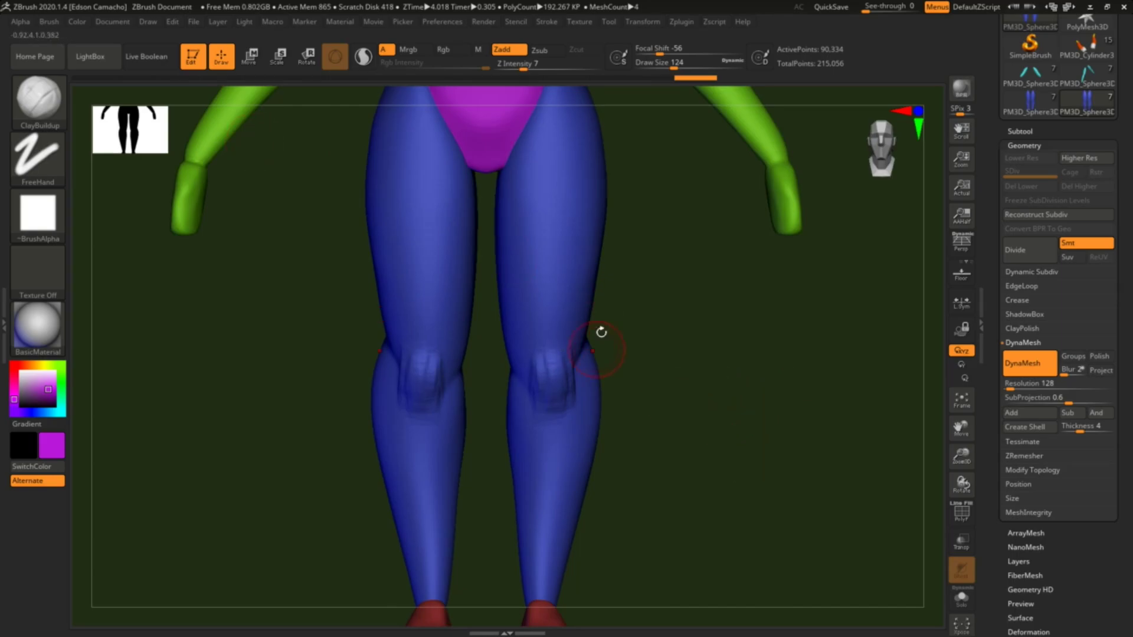
Step: Reshape the knee's side profile with the Move brush at Draw Size 430
key("b")
key("m")
key("v")
key("s")
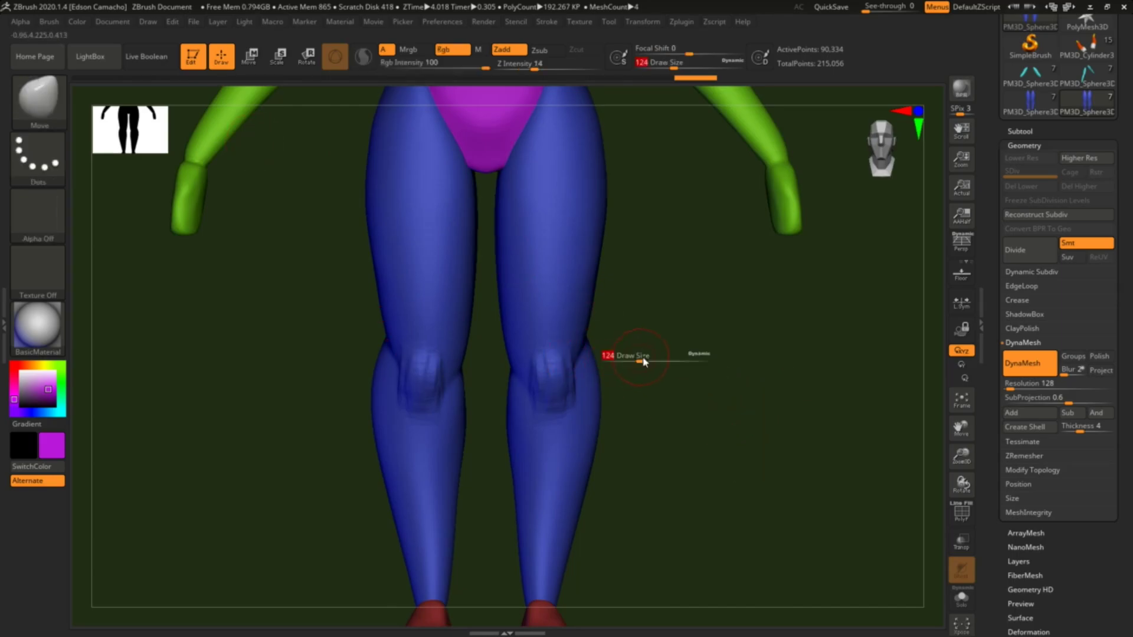
left_click_drag(643, 359, 669, 362)
right_click_drag(711, 430, 648, 416, "shift")
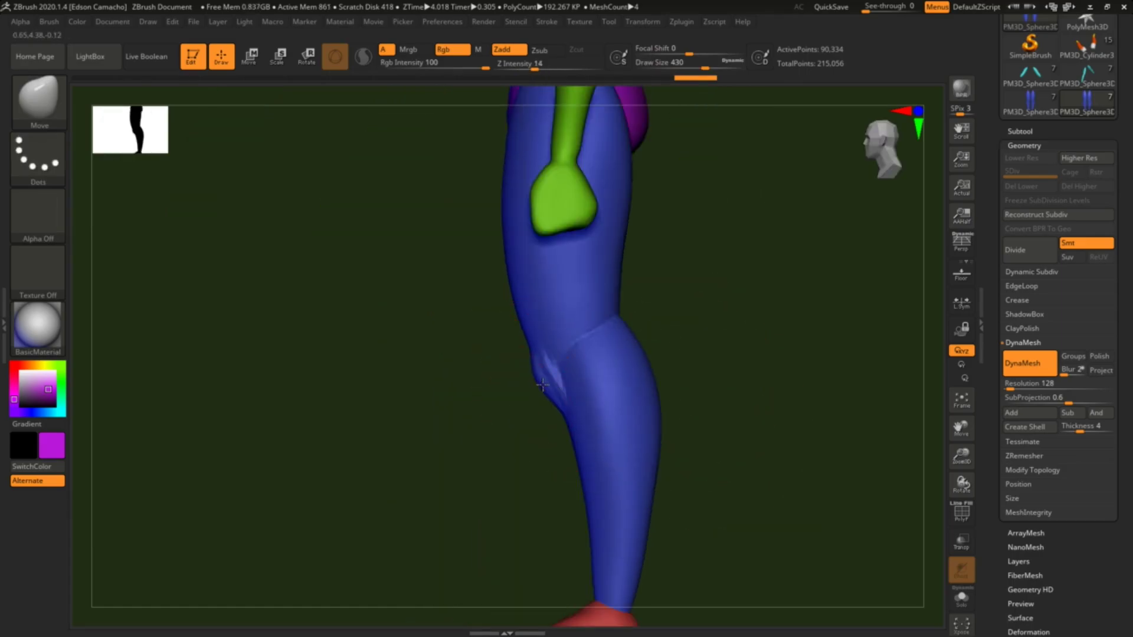
left_click_drag(552, 383, 590, 401)
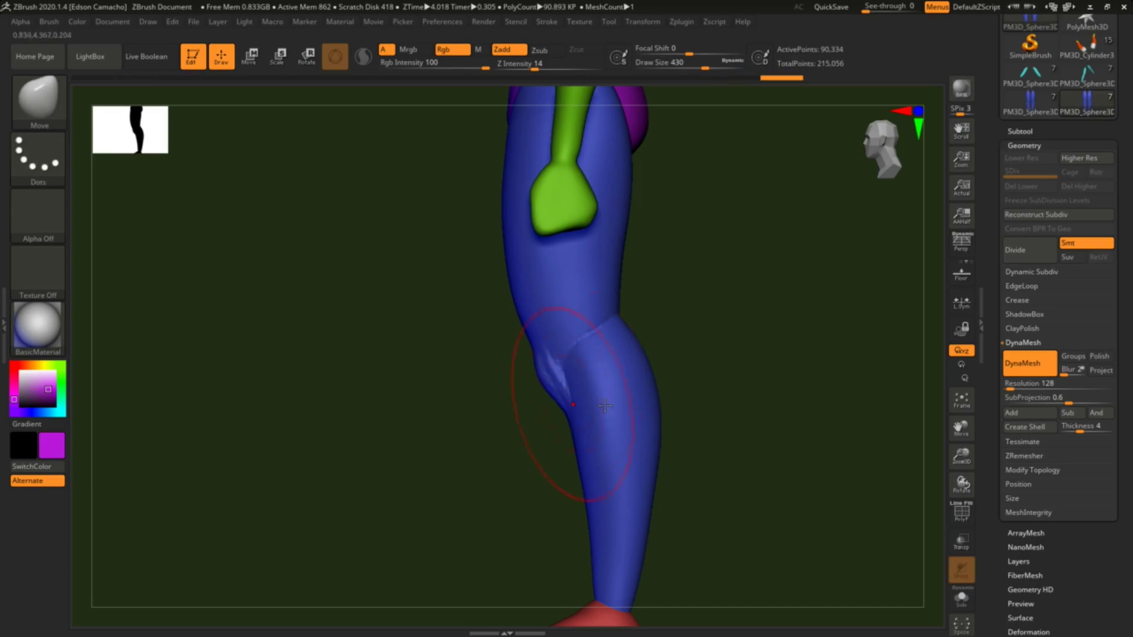
right_click_drag(604, 406, 557, 373, "shift")
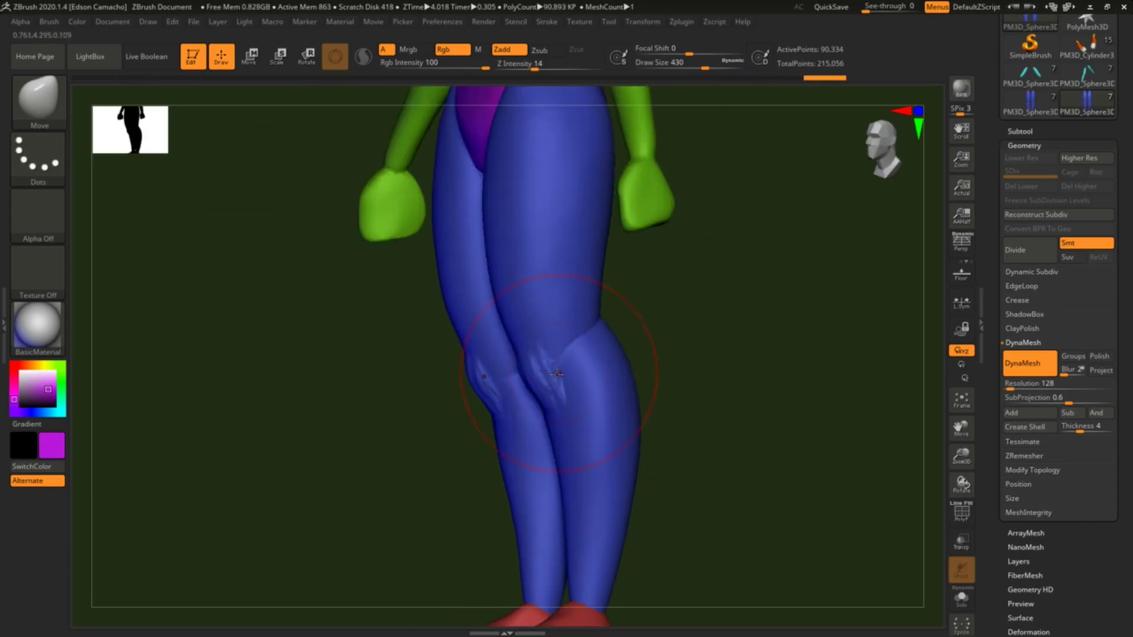
Step: At Draw Size 629, pull the thigh's front contour and push out the calf's back curve
key("s")
left_click_drag(545, 376, 571, 378)
right_click_drag(713, 463, 596, 398)
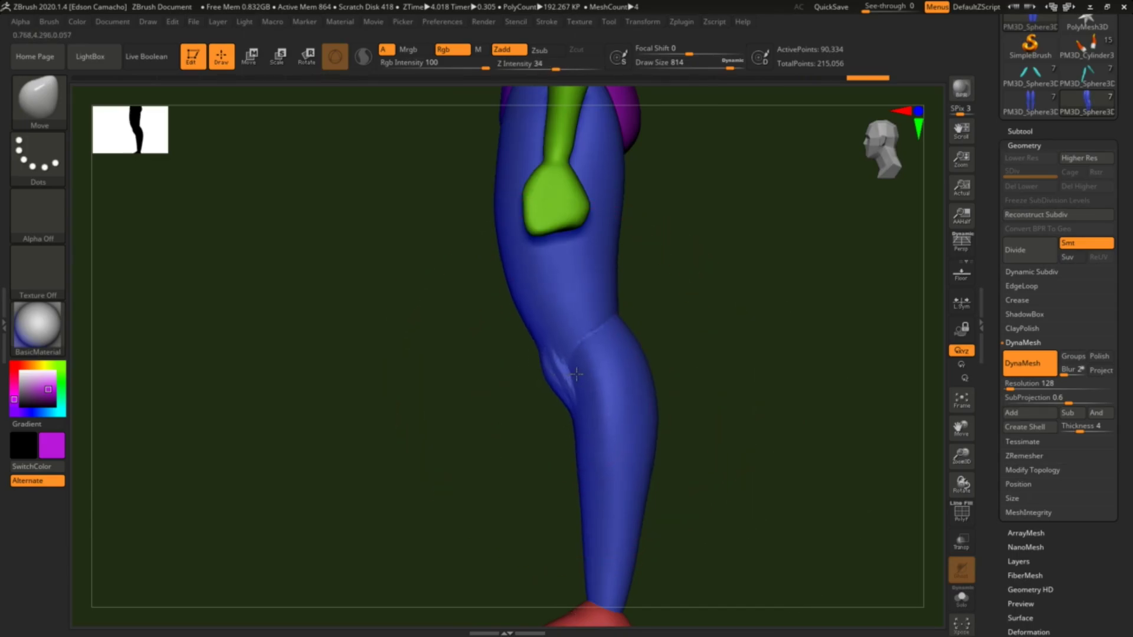
left_click_drag(564, 372, 585, 318)
left_click_drag(646, 378, 653, 391)
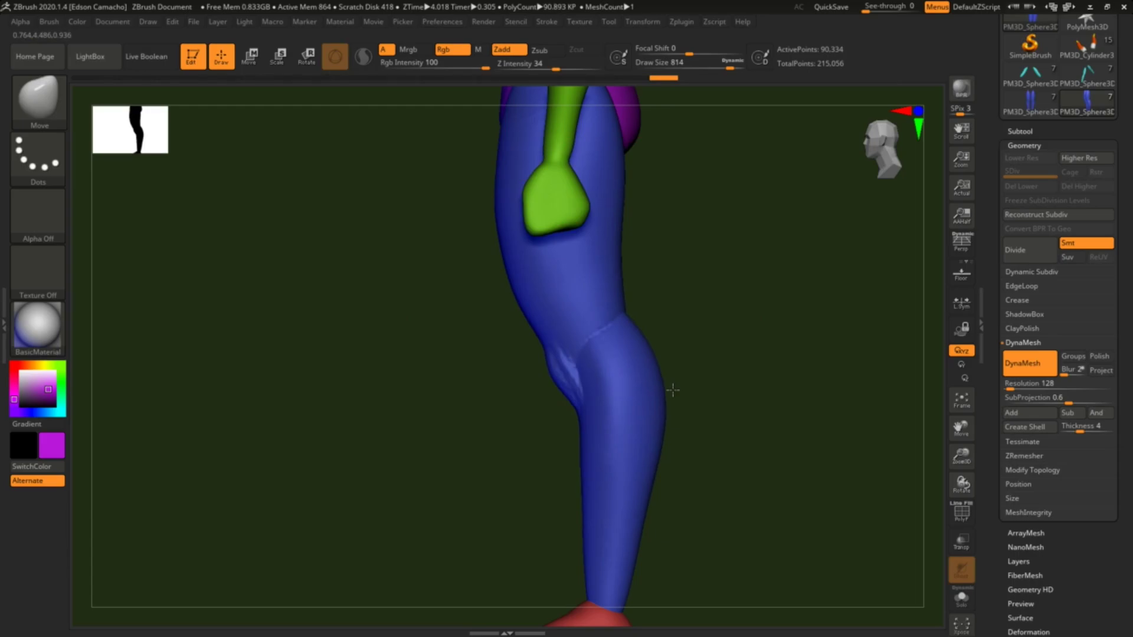
right_click_drag(808, 472, 789, 408, "ctrl")
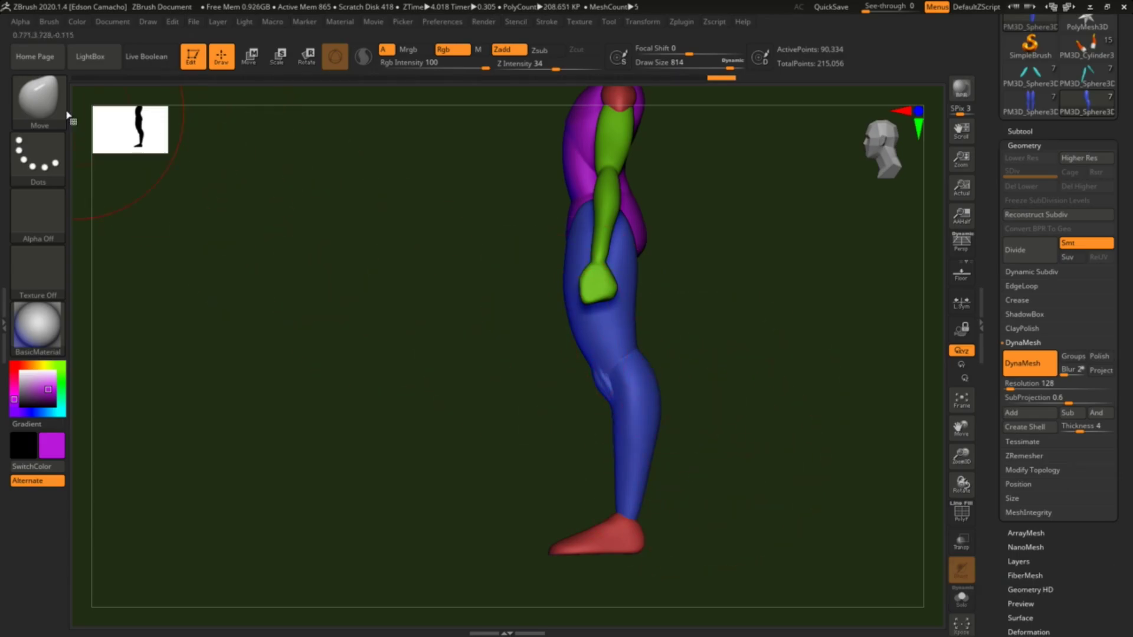
Step: Choose the Inflate brush at Draw Size 251 and make the green arm the active subtool
left_click(40, 103)
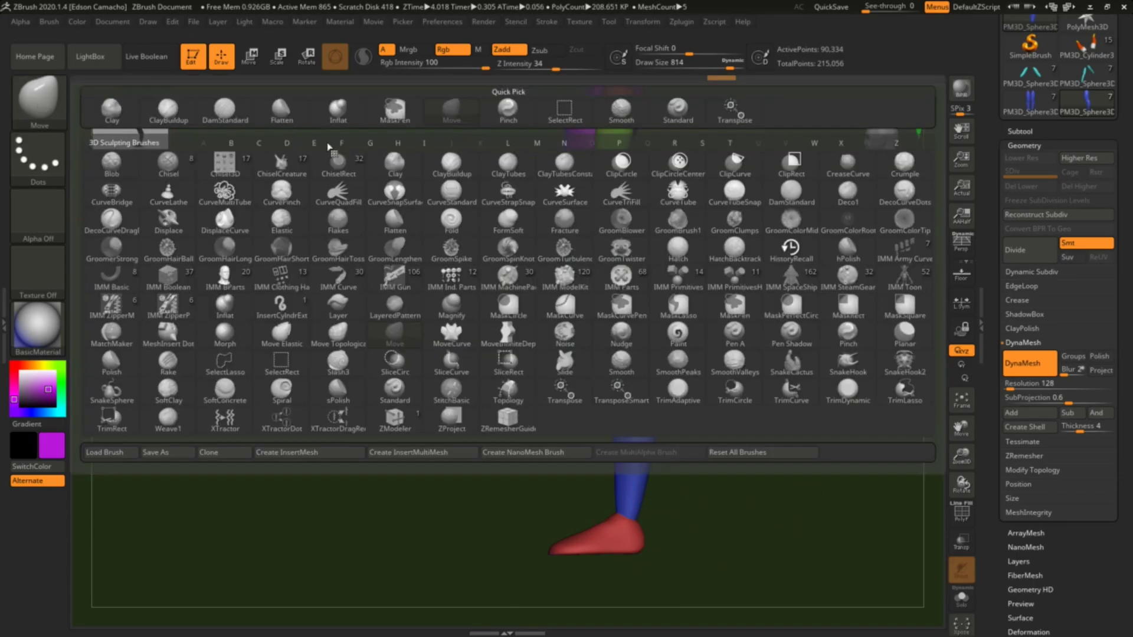
left_click(335, 111)
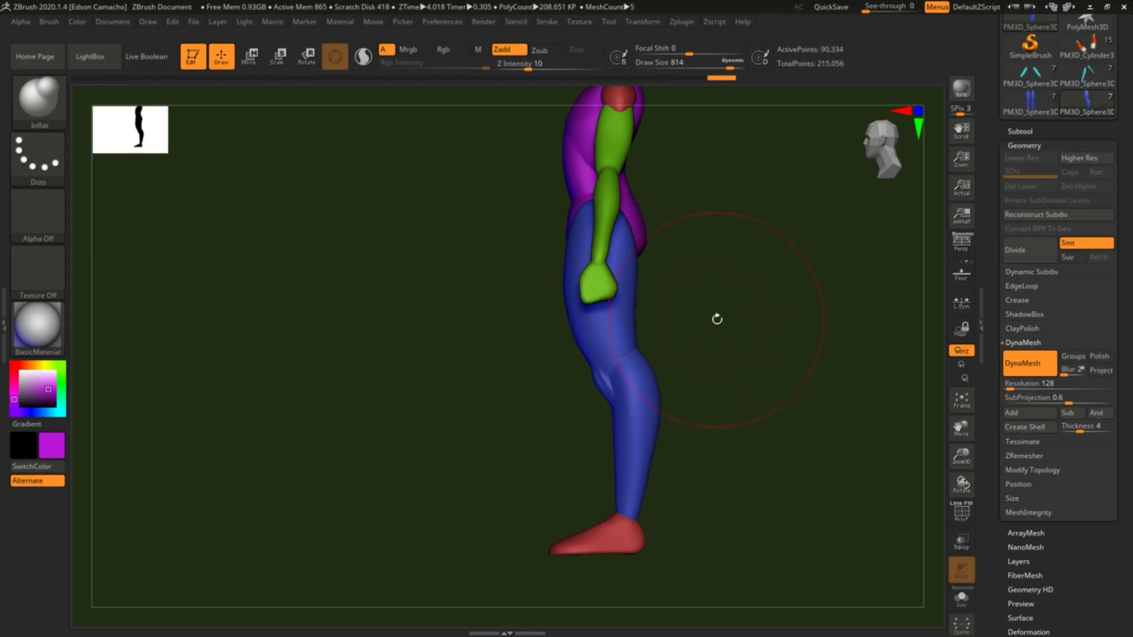
mouse_move(717, 319)
left_mouse_down("alt")
mouse_move(733, 374)
mouse_move(752, 238)
left_mouse_up("alt")
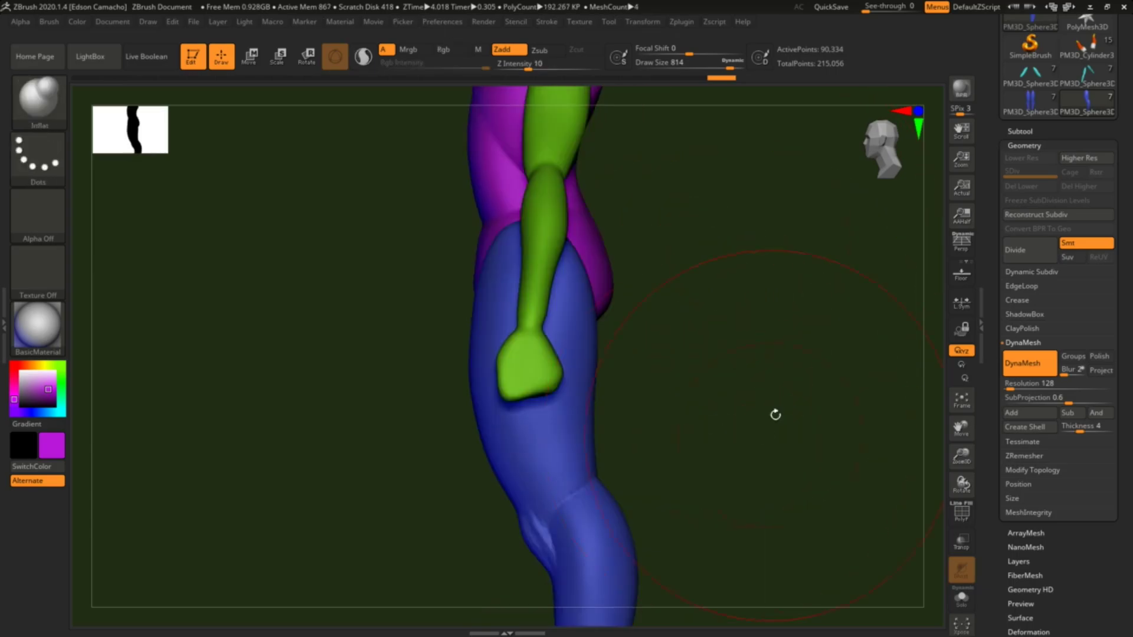
key("s")
left_click_drag(759, 380, 689, 380)
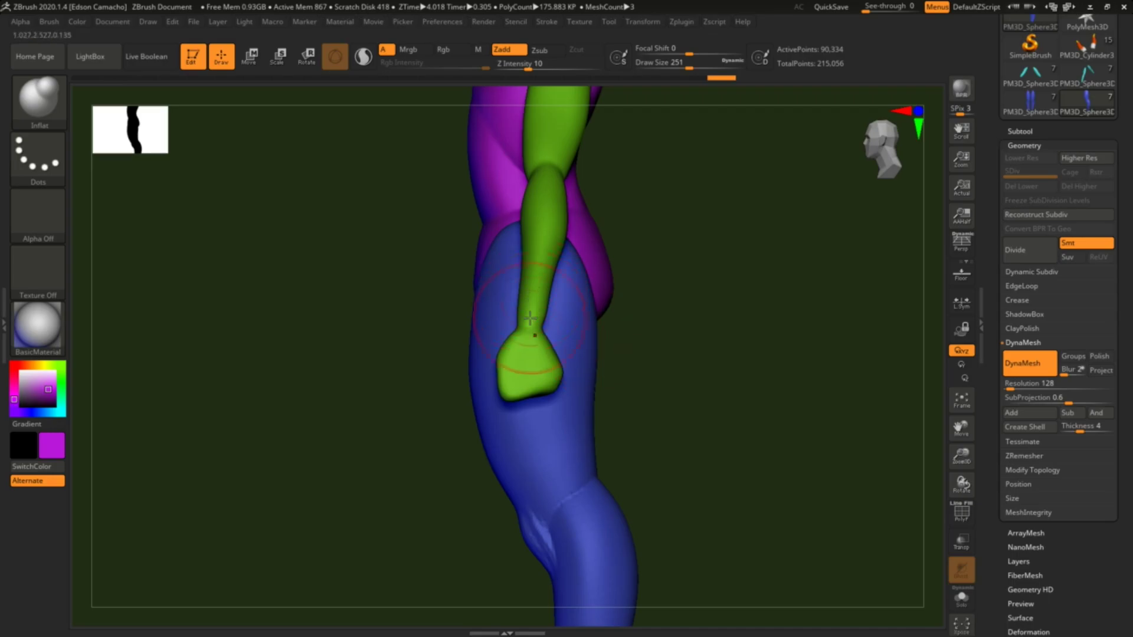
left_click(531, 362, "alt")
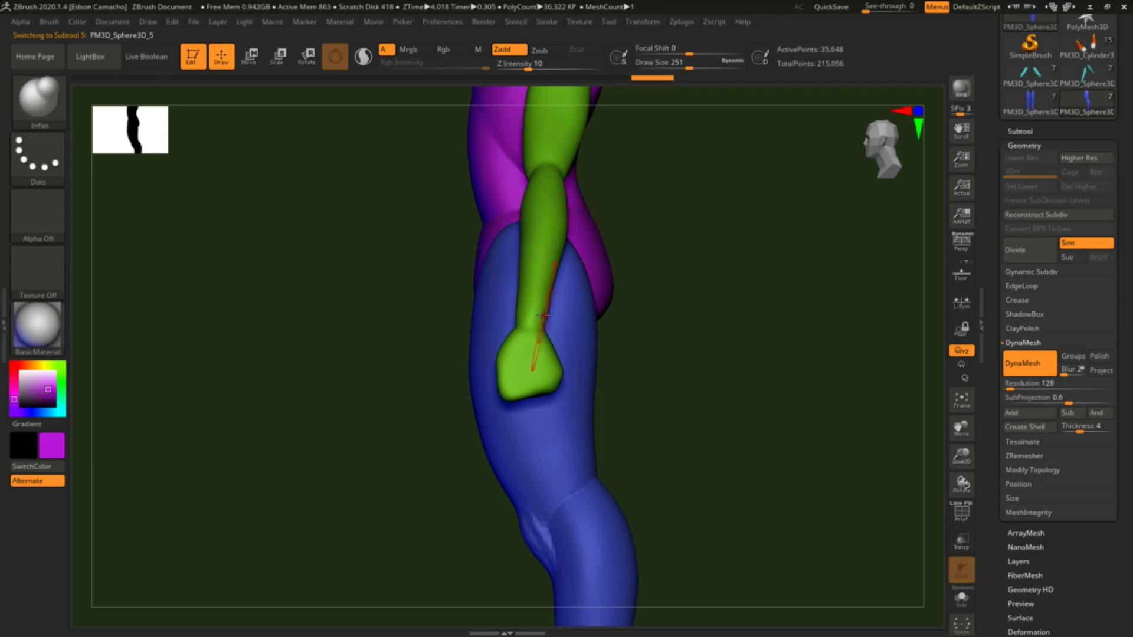
mouse_move(760, 531)
left_mouse_down("shift")
mouse_move(728, 379)
mouse_move(688, 321)
mouse_move(736, 475)
mouse_move(780, 459)
mouse_move(770, 455)
left_mouse_up("shift")
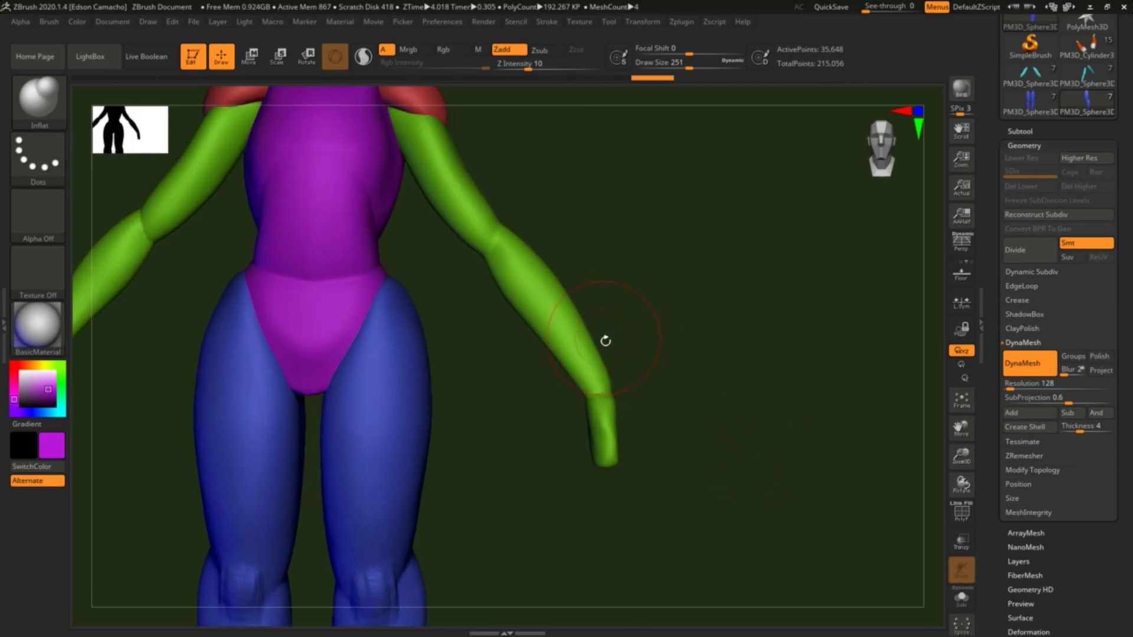
key("shift")
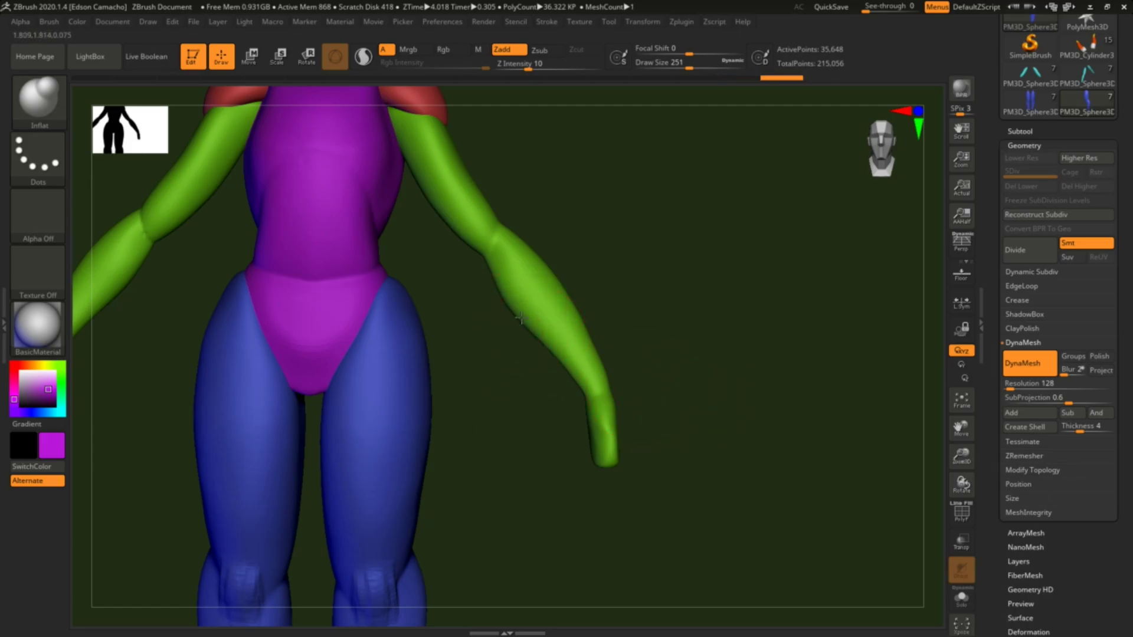
Step: Select the blue legs, snap to a side profile and smooth the front of the thigh
key("f")
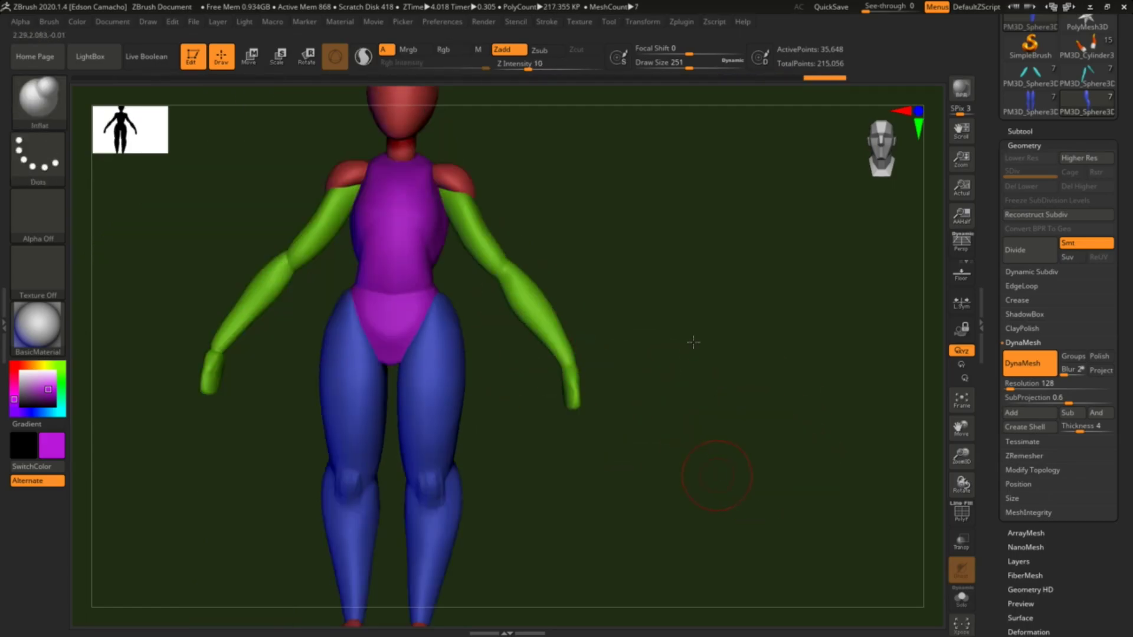
mouse_move(716, 468)
left_mouse_down("alt")
mouse_move(583, 467)
mouse_move(538, 490)
mouse_move(538, 508)
mouse_move(669, 402)
mouse_move(655, 410)
left_mouse_up("alt")
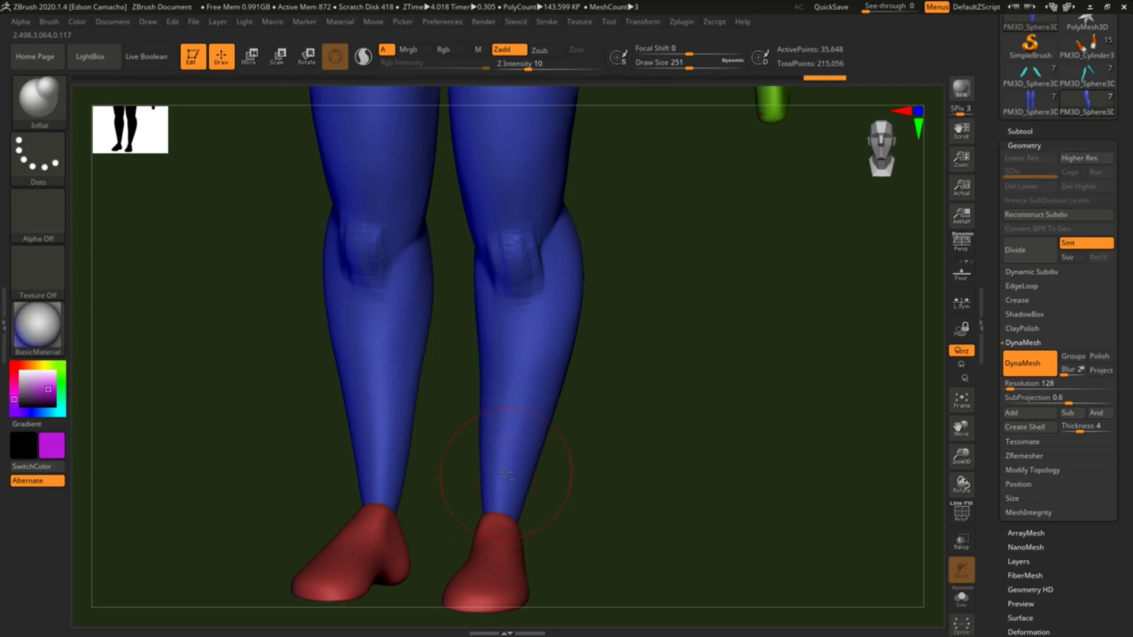
left_click(499, 497, "alt")
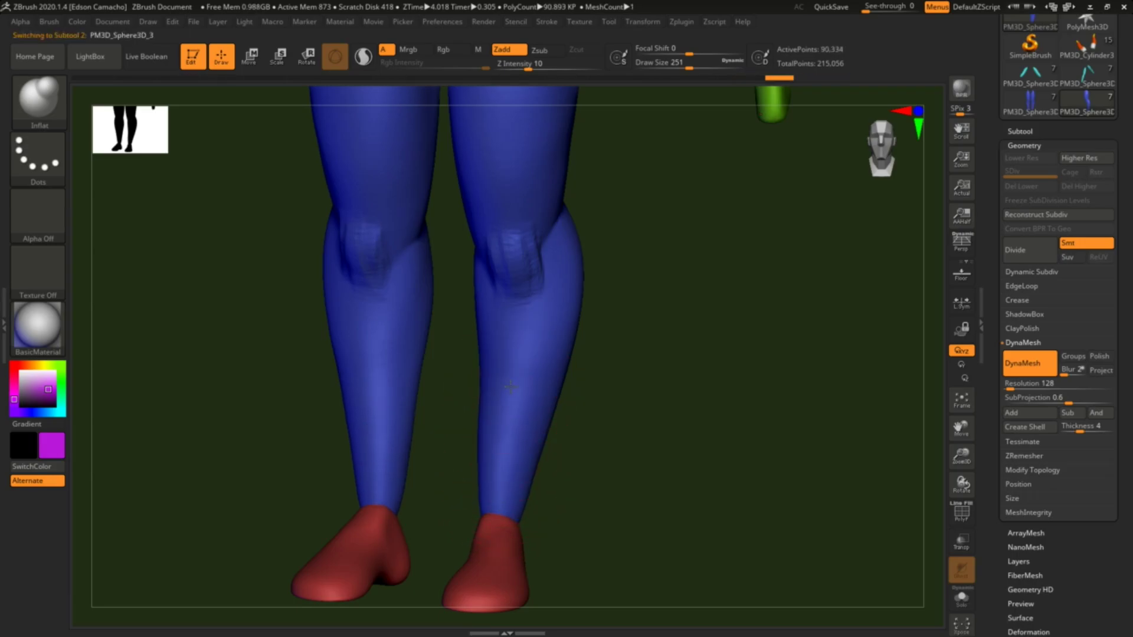
left_click_drag(582, 496, 532, 513)
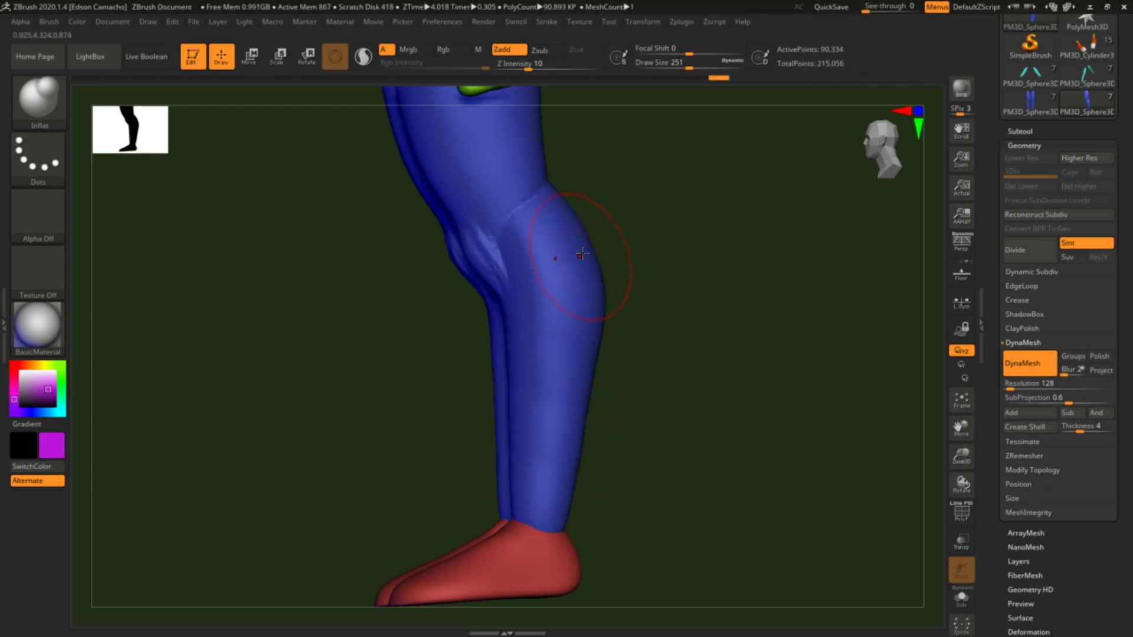
right_click_drag(643, 363, 645, 364, "shift")
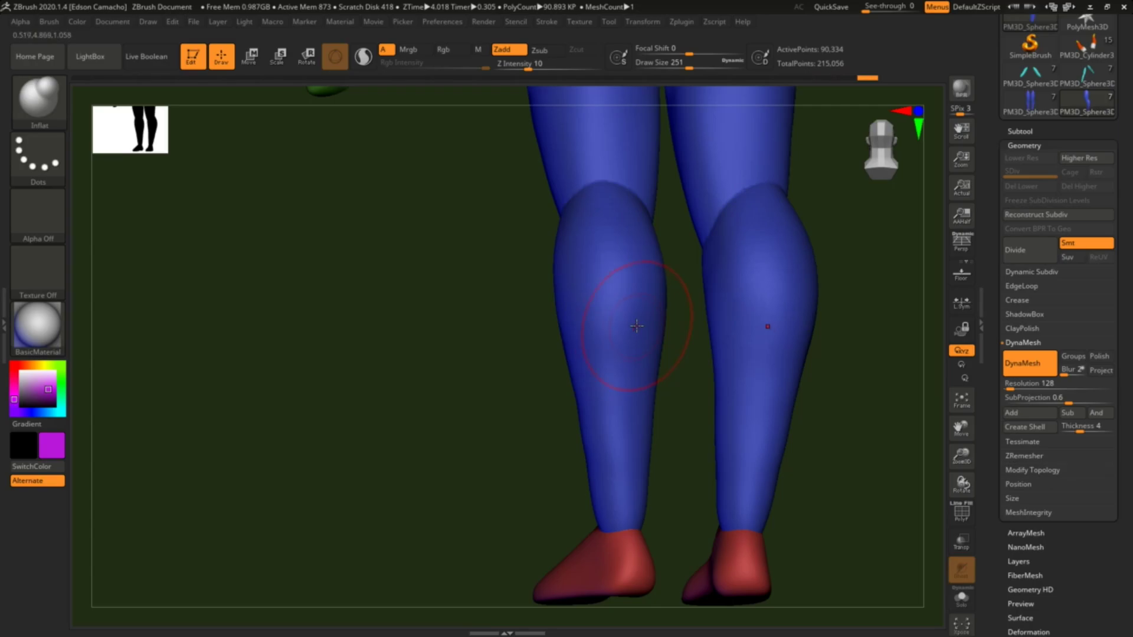
mouse_move(672, 331)
left_mouse_down()
mouse_move(658, 349)
mouse_move(670, 385)
left_mouse_up()
key("ctrl")
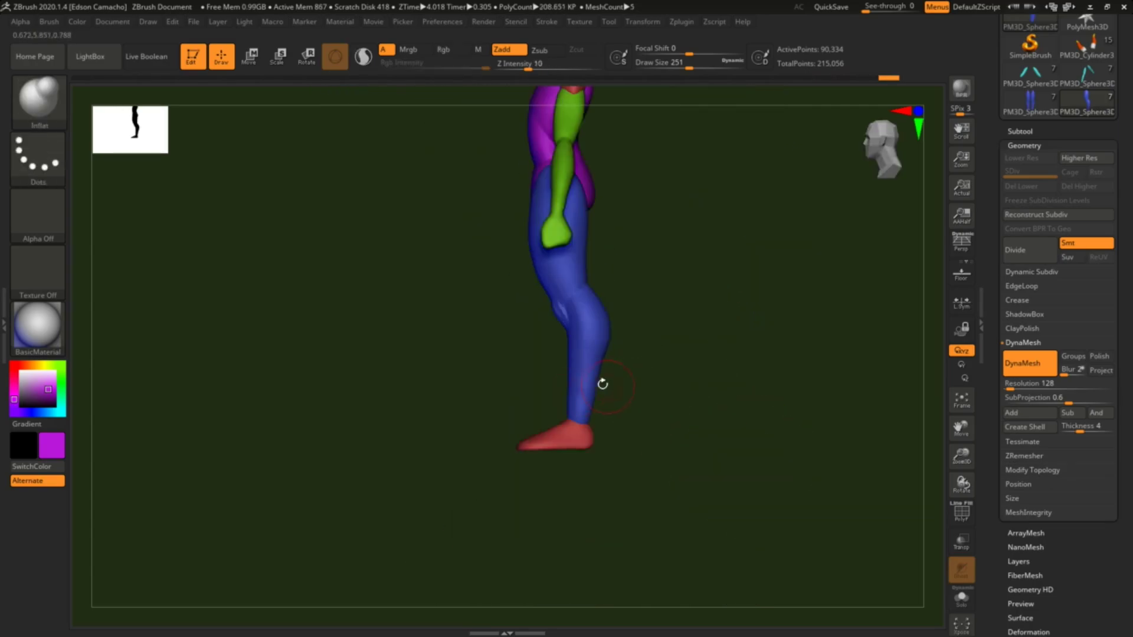
key("shift")
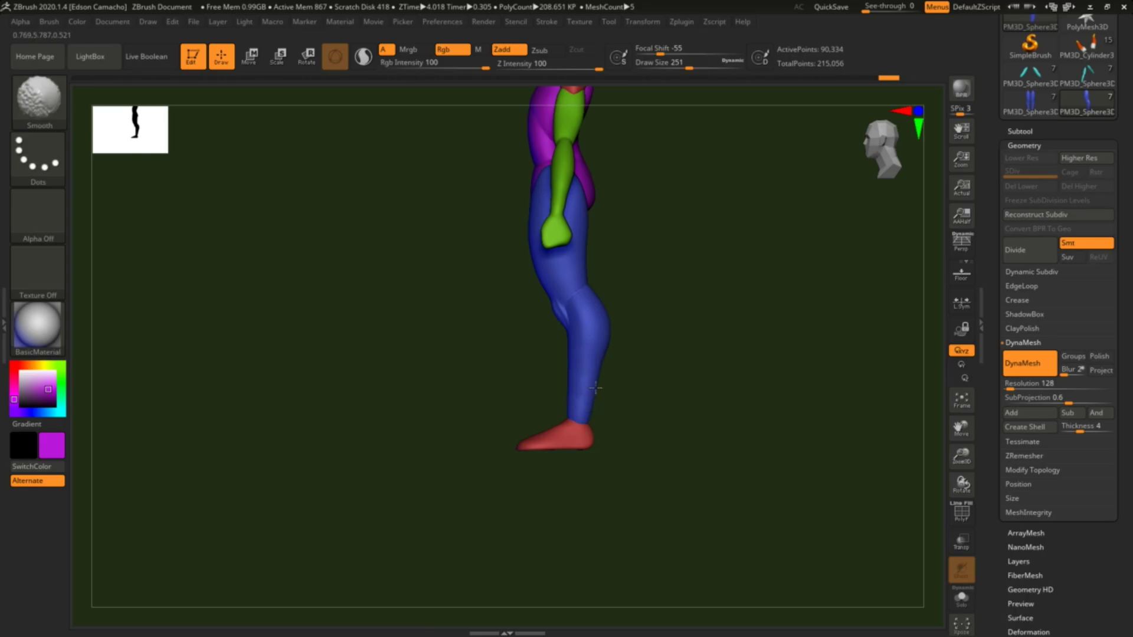
left_click_drag(599, 326, 566, 271, "shift")
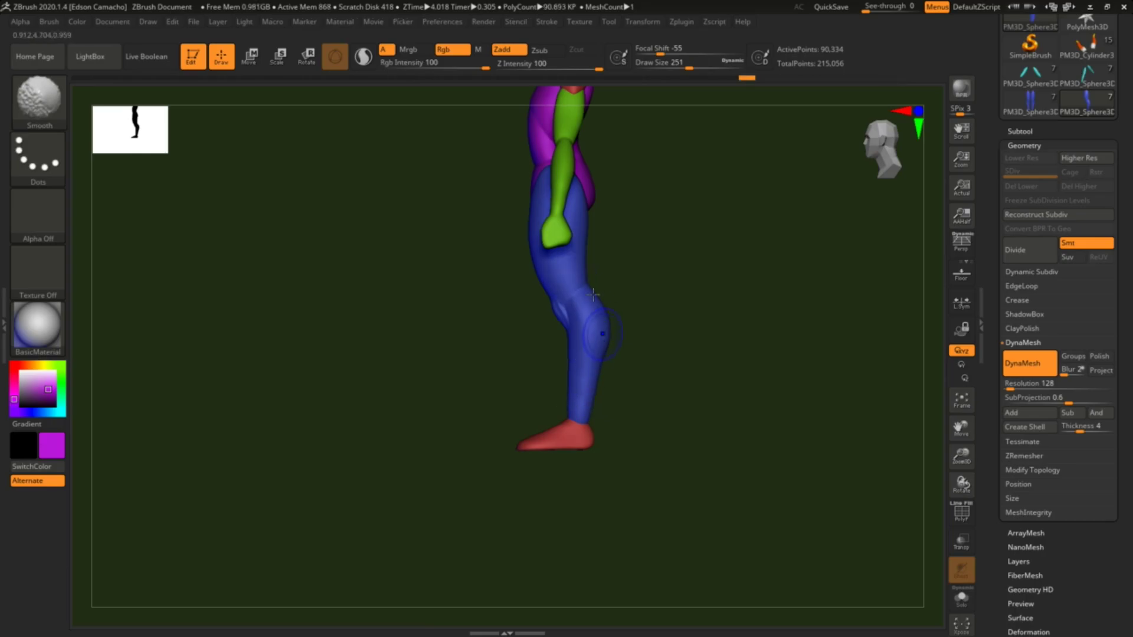
mouse_move(685, 306)
left_mouse_down()
mouse_move(671, 397)
mouse_move(709, 395)
left_mouse_up()
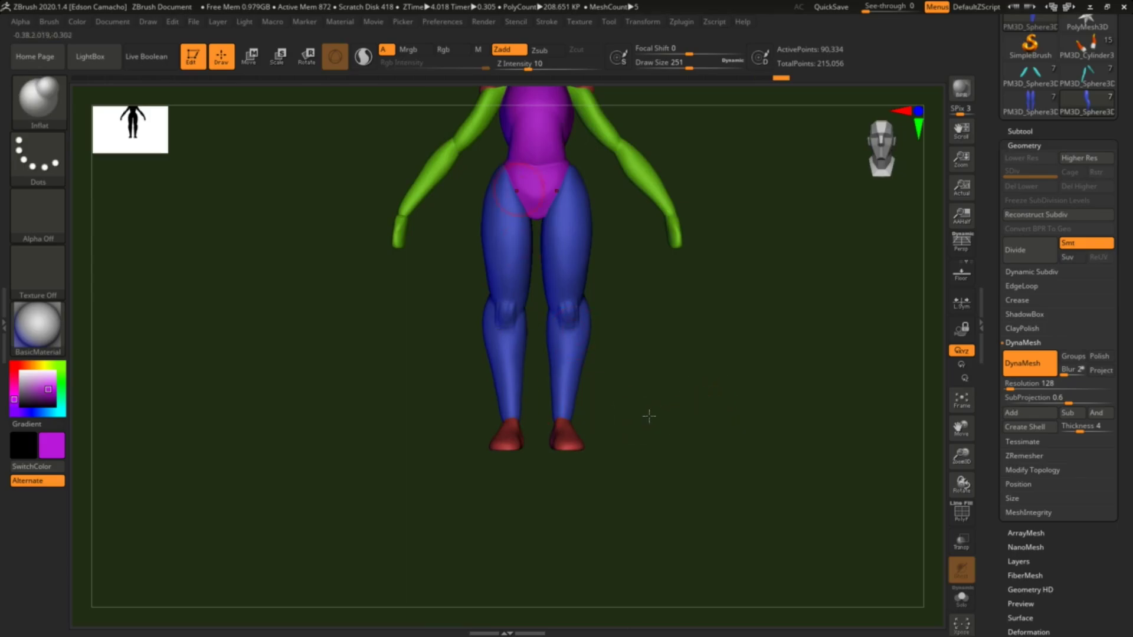
left_click_drag(748, 369, 756, 493, "alt")
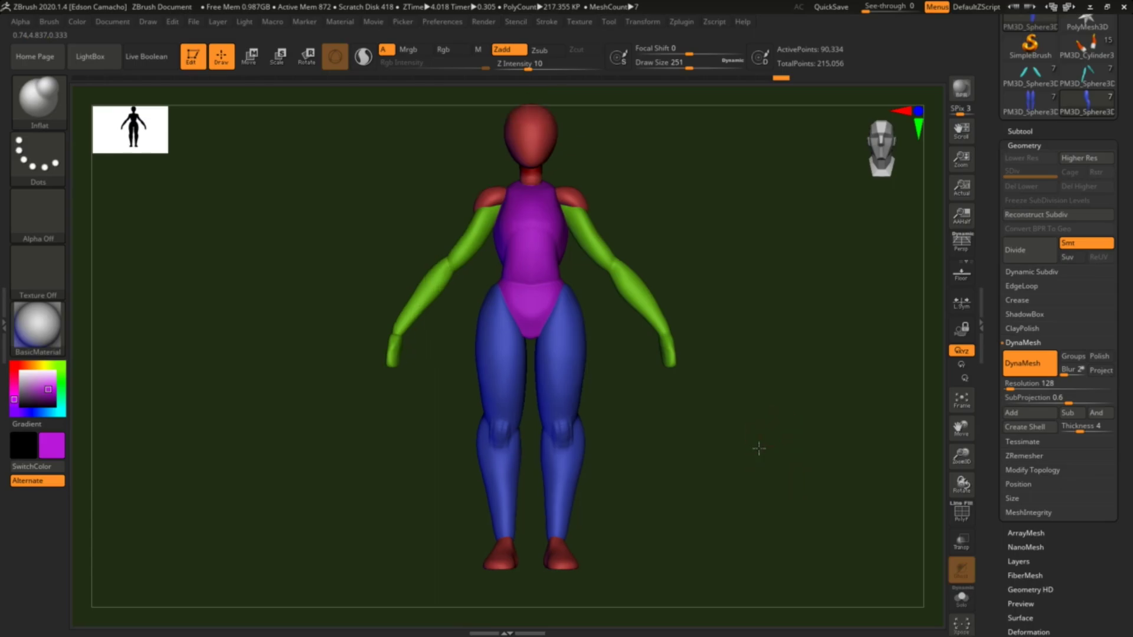
left_click_drag(771, 443, 746, 467, "alt")
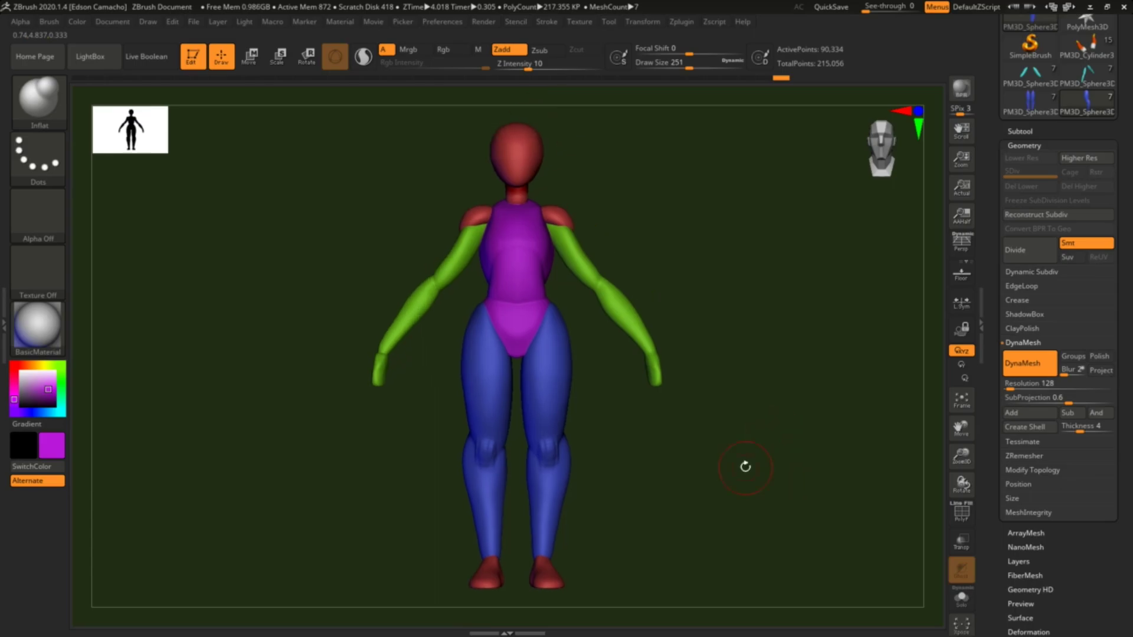
key("ctrl")
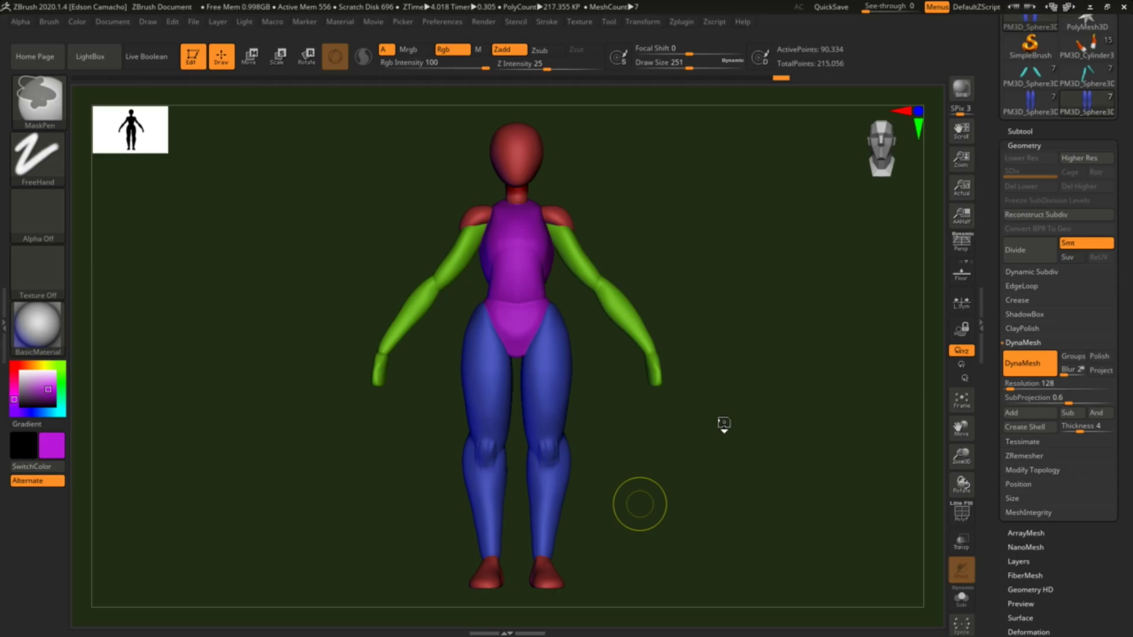
left_click_drag(690, 430, 692, 430)
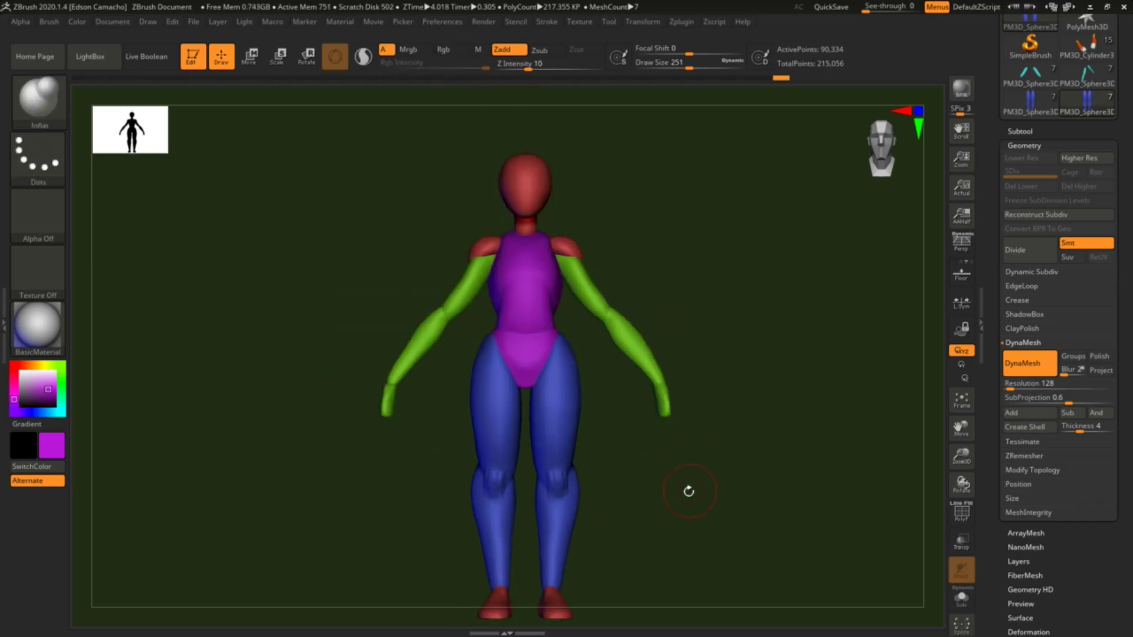
mouse_move(690, 502)
left_mouse_down("alt")
mouse_move(678, 398)
mouse_move(690, 488)
left_mouse_up("alt")
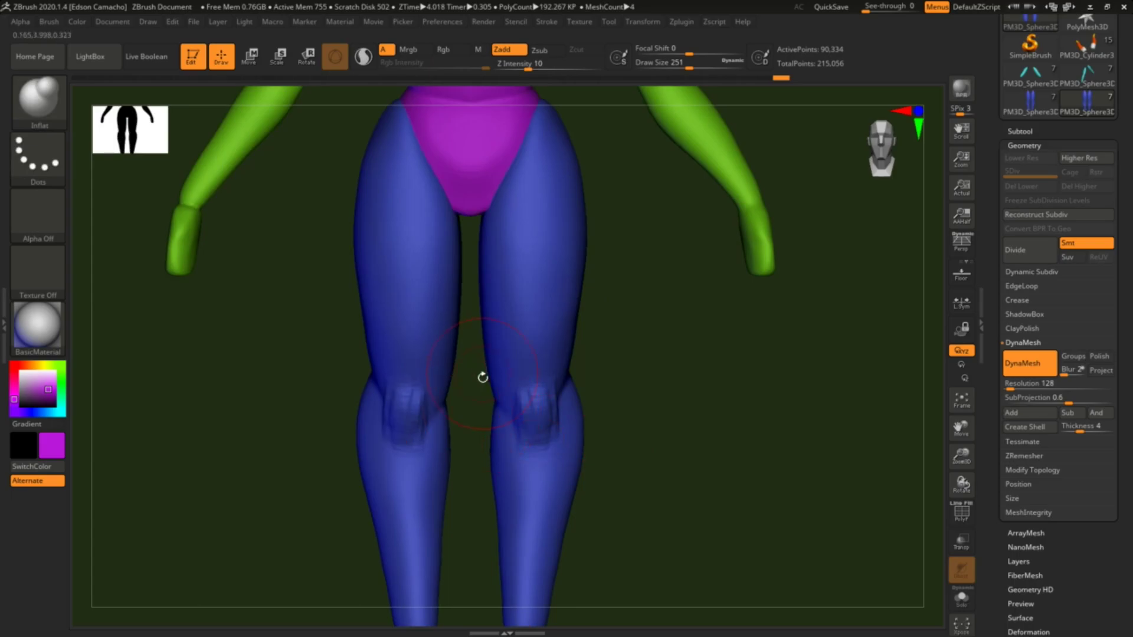
Step: Build up both knees symmetrically with ClayBuildup at brush size 145
key("s")
left_click_drag(481, 386, 477, 386)
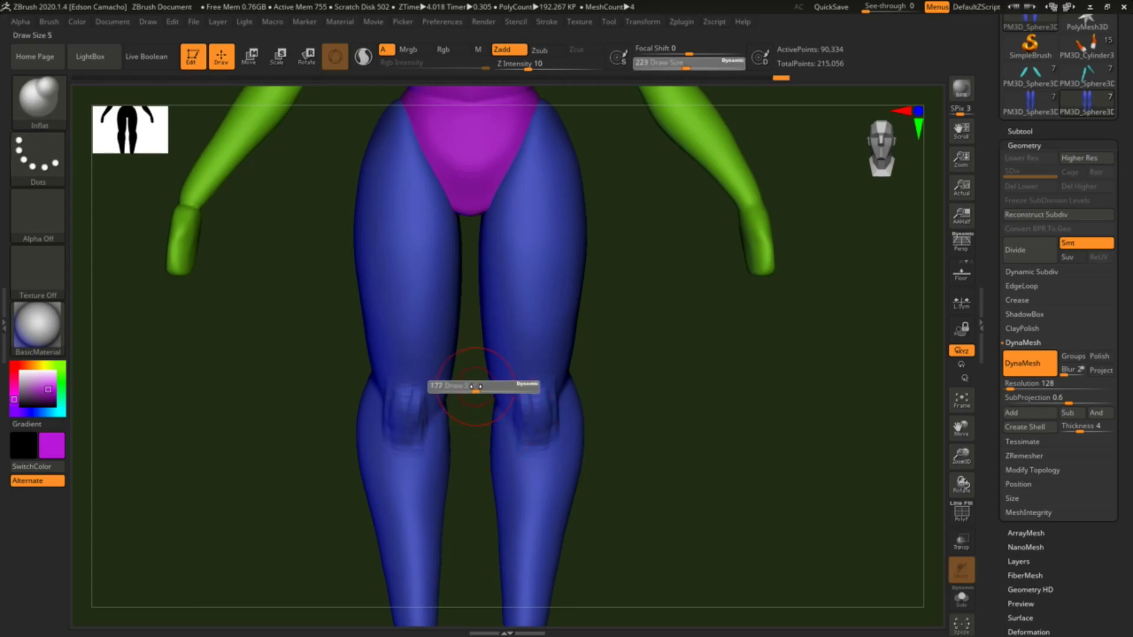
key("b")
key("c")
key("b")
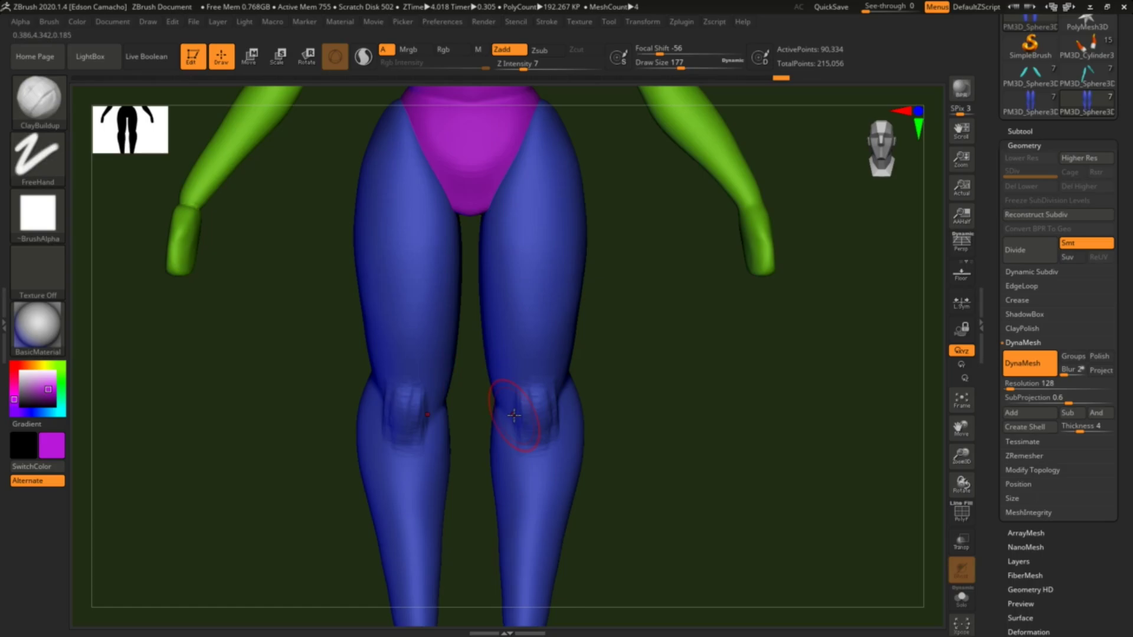
key("s")
left_click_drag(514, 415, 500, 415)
right_click_drag(518, 430, 508, 405, "alt")
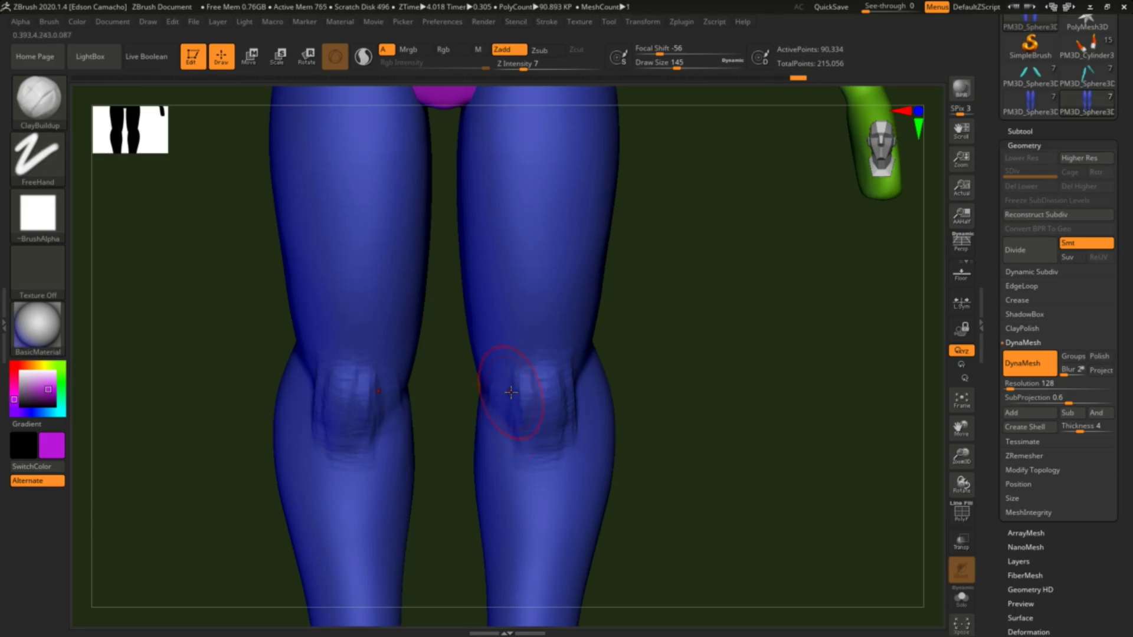
left_click_drag(518, 380, 509, 432)
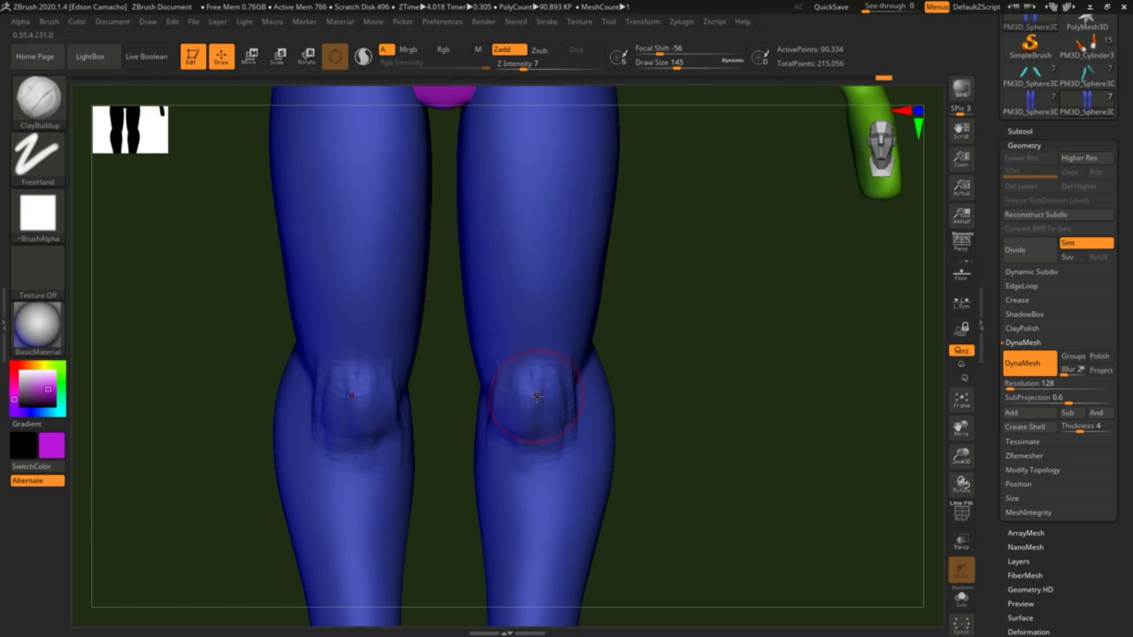
Step: Reshape the inner and outer knee contours with the Move brush at size 468
key("b")
key("m")
key("v")
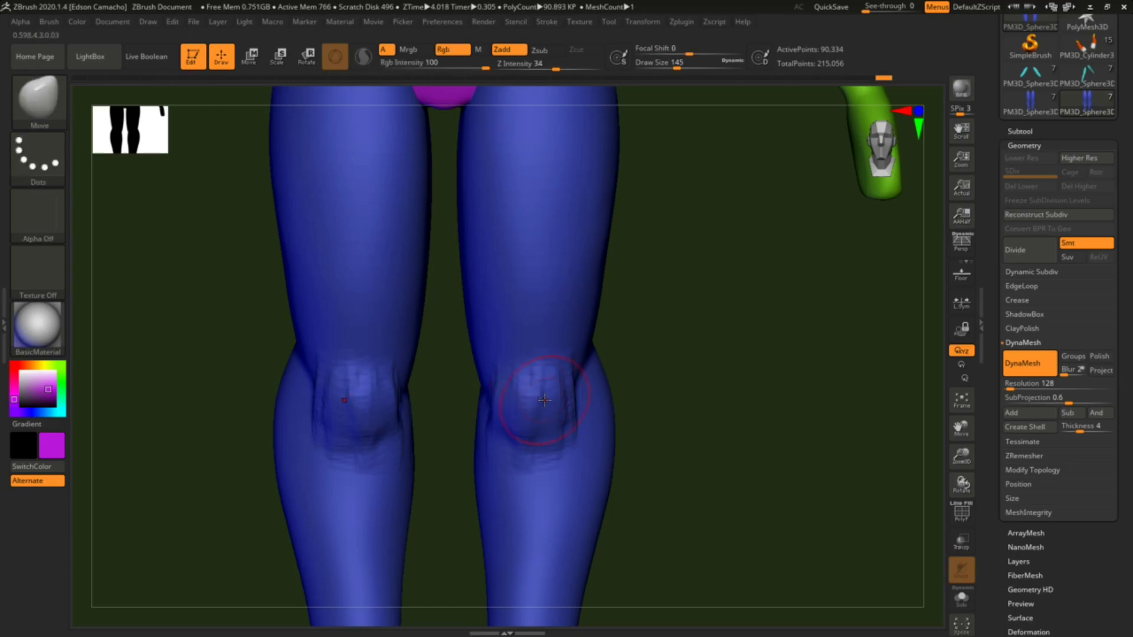
key("s")
key("s")
mouse_move(557, 399)
left_mouse_down()
mouse_move(581, 403)
mouse_move(564, 400)
left_mouse_up()
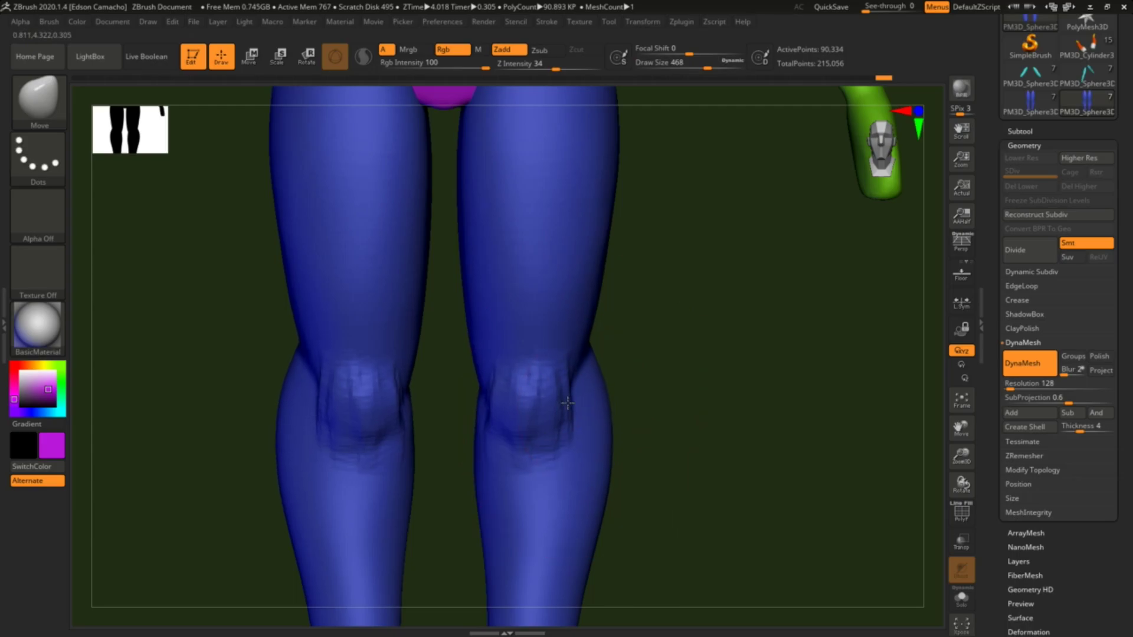
left_click_drag(477, 399, 472, 400)
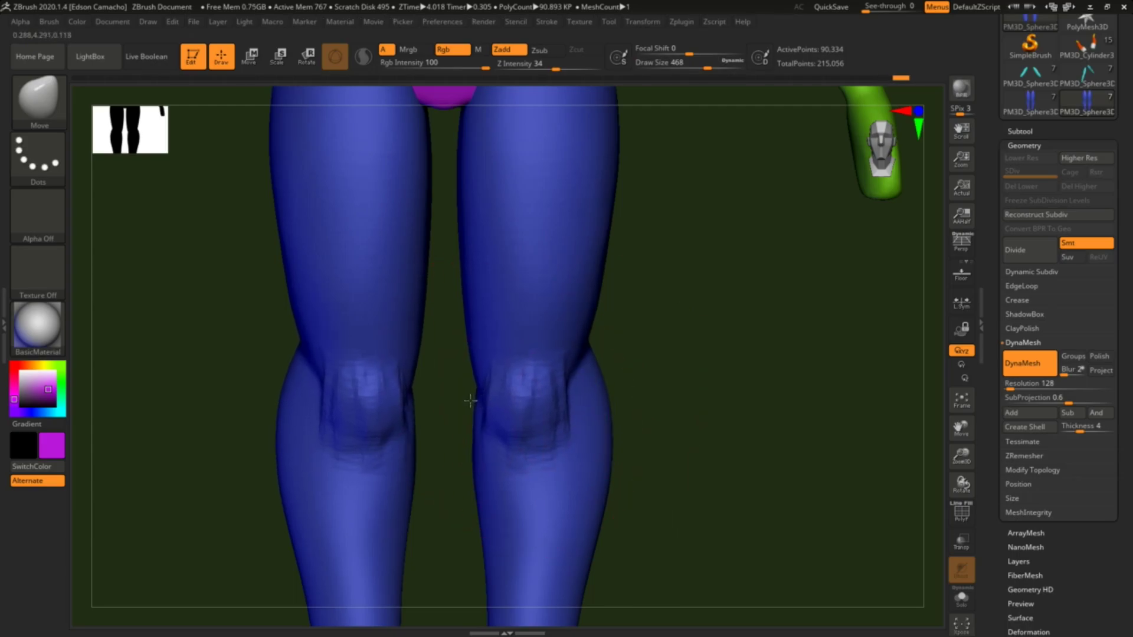
left_click_drag(592, 376, 584, 378)
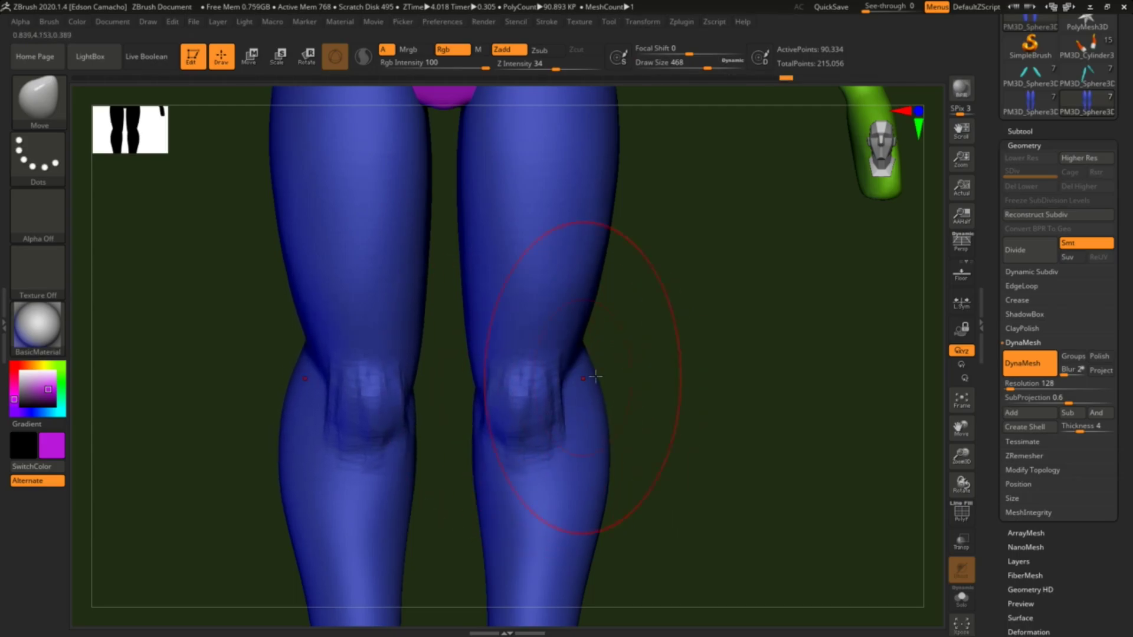
Step: Unhide all body parts, orbit the figure, and show the subtool list
left_click(737, 466, "ctrl+shift")
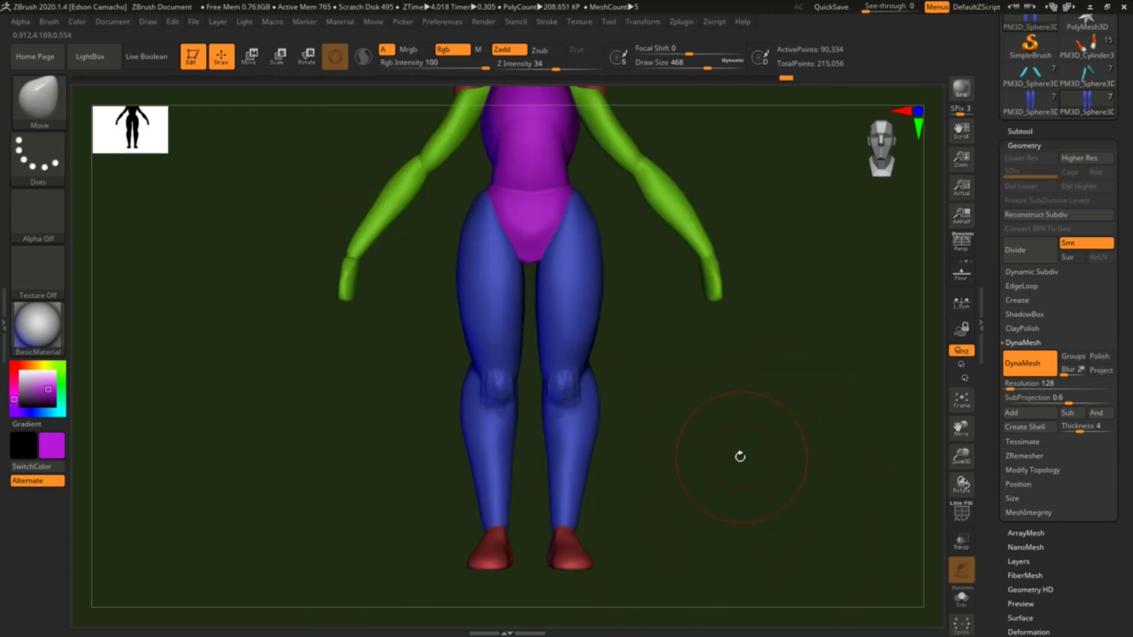
mouse_move(715, 458)
left_mouse_down()
mouse_move(620, 471)
mouse_move(670, 470)
mouse_move(720, 437)
left_mouse_up()
left_click_drag(684, 399, 693, 427, "alt")
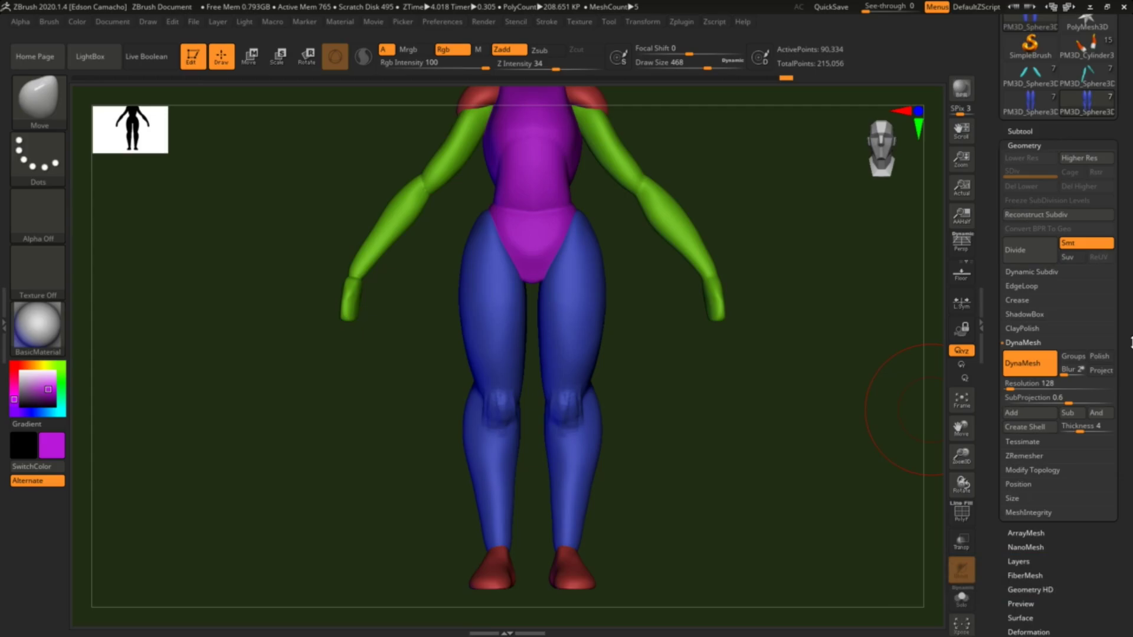
scroll(1131, 342, "up", 1)
scroll(1132, 366, "up", 2)
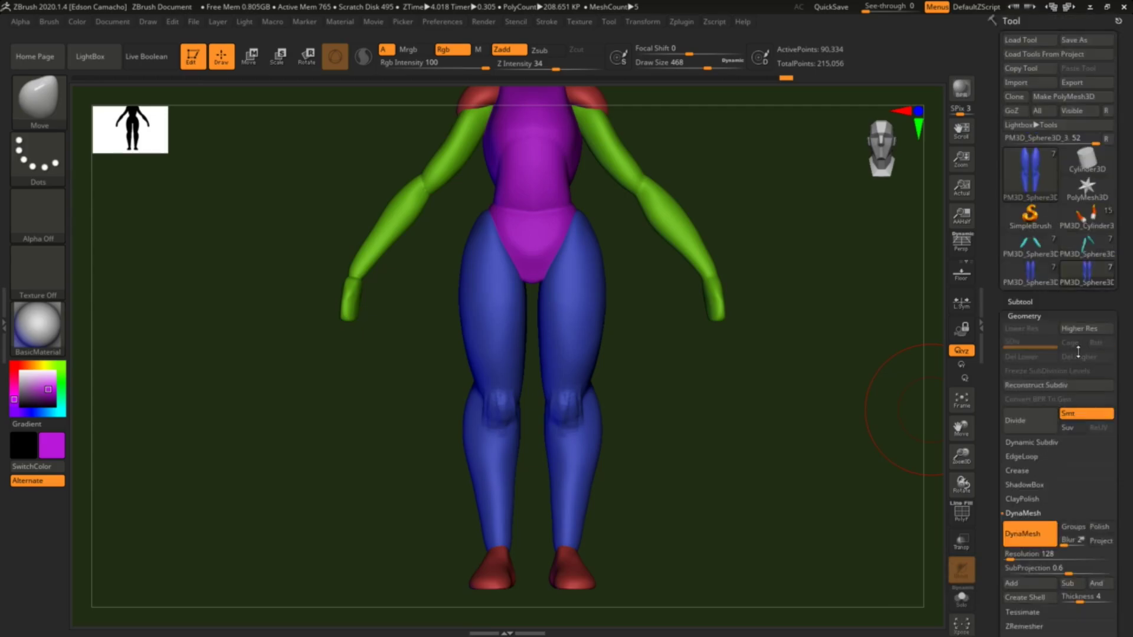
left_click(1014, 301)
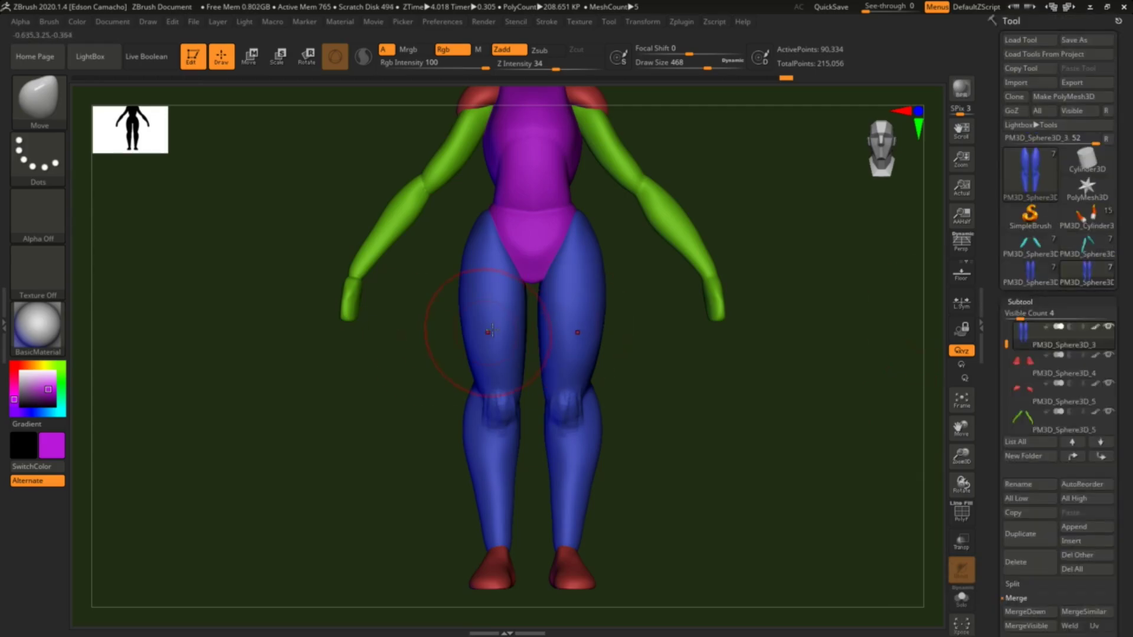
Step: Set brush size to 422 and merge the red feet down into the blue legs subtool
key("s")
left_click_drag(493, 330, 485, 329)
scroll(1033, 531, "down", 2)
left_click(1037, 550)
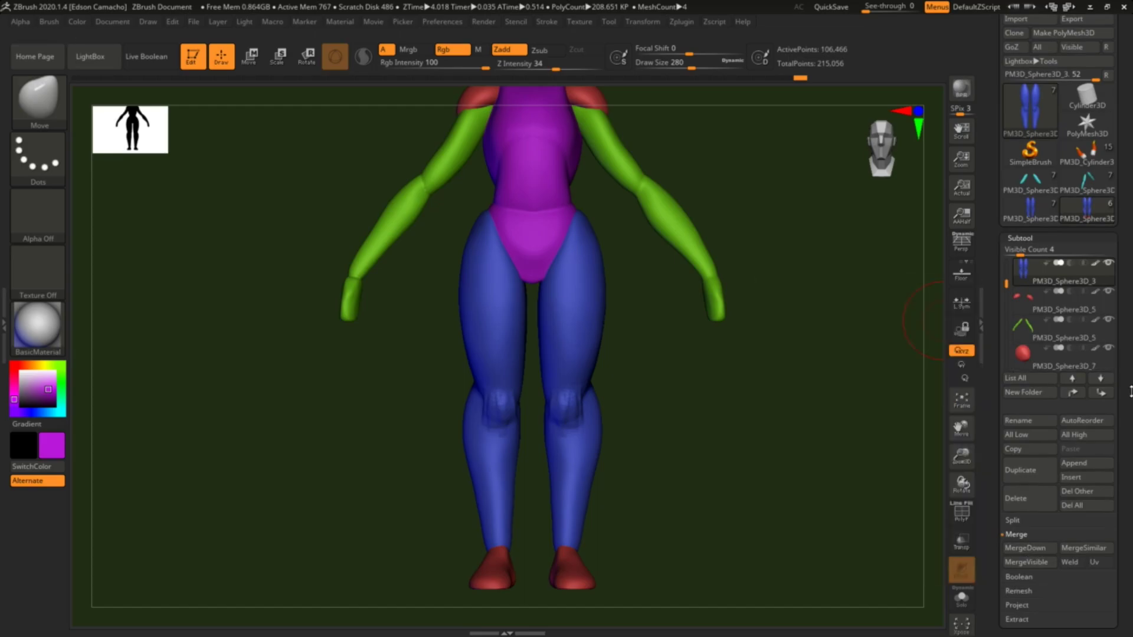
scroll(1013, 499, "down", 2)
scroll(1014, 500, "down", 2)
Step: Try DynaMeshing the merged subtool from its Geometry settings, then undo it
left_click(1013, 496)
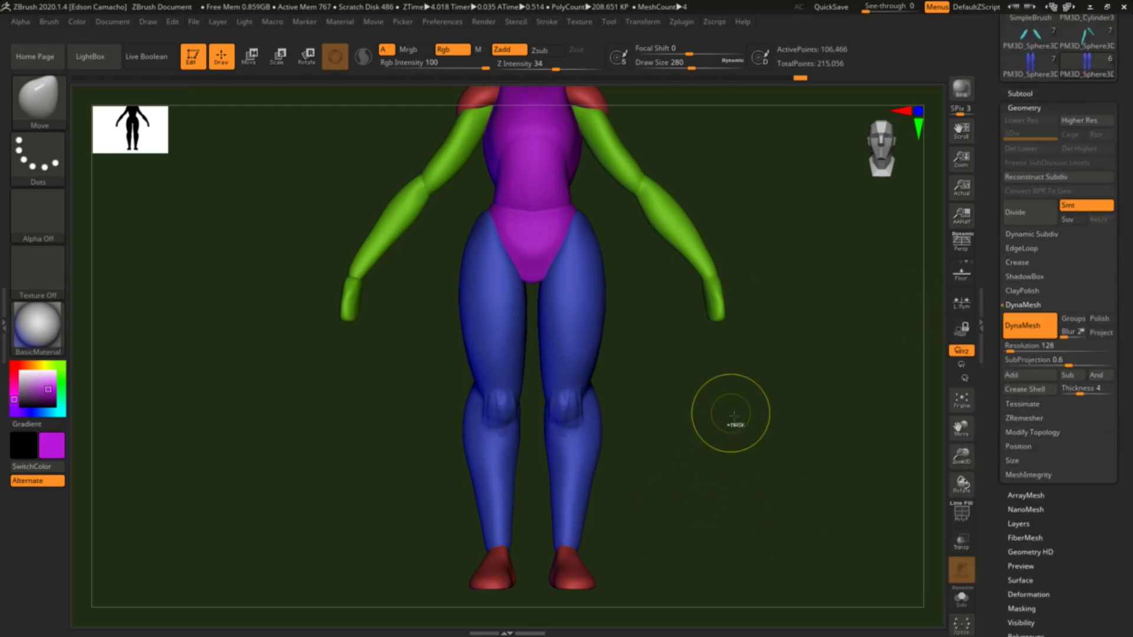
left_click_drag(731, 416, 737, 448, "ctrl")
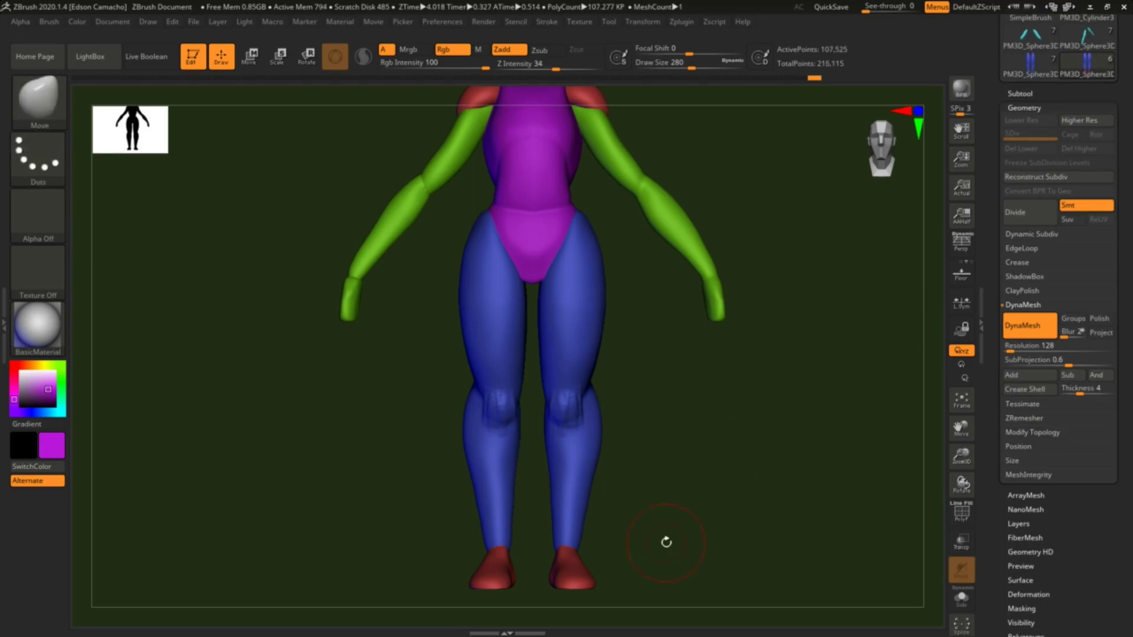
key("ctrl+z")
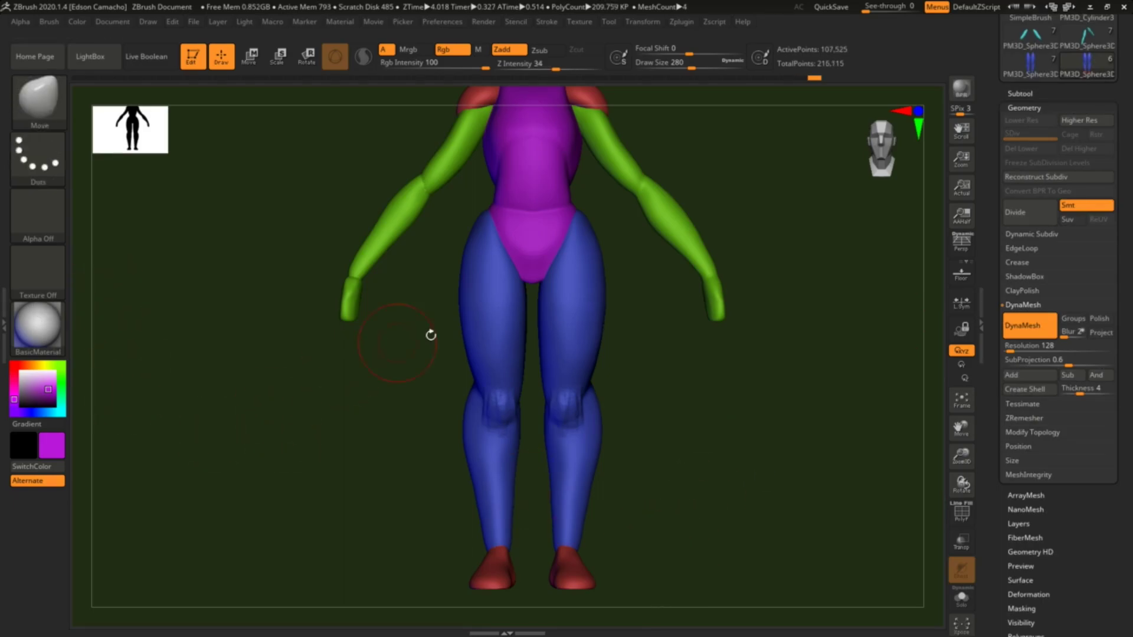
Step: Sample the legs' blue and FillObject the feet with it, then turn to check
key("c")
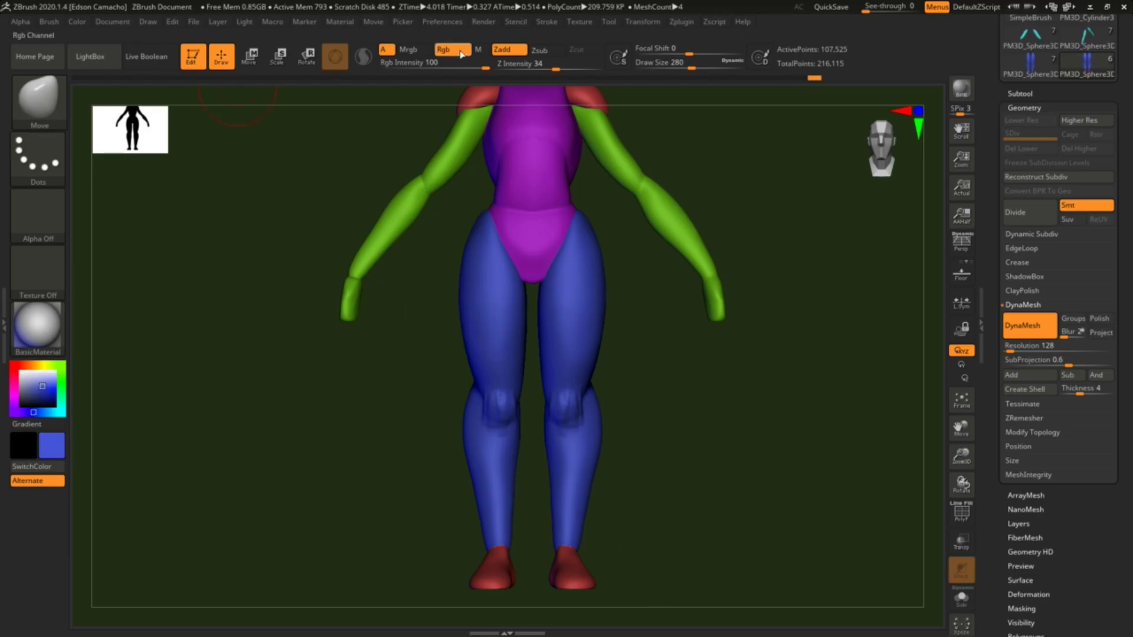
left_click(77, 22)
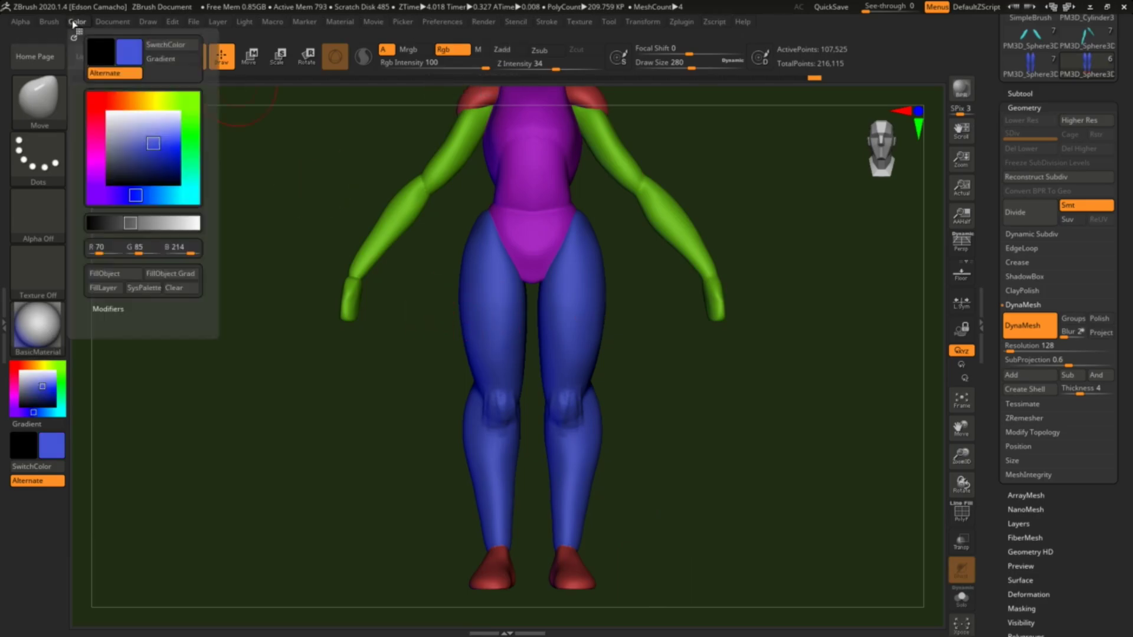
left_click(104, 274)
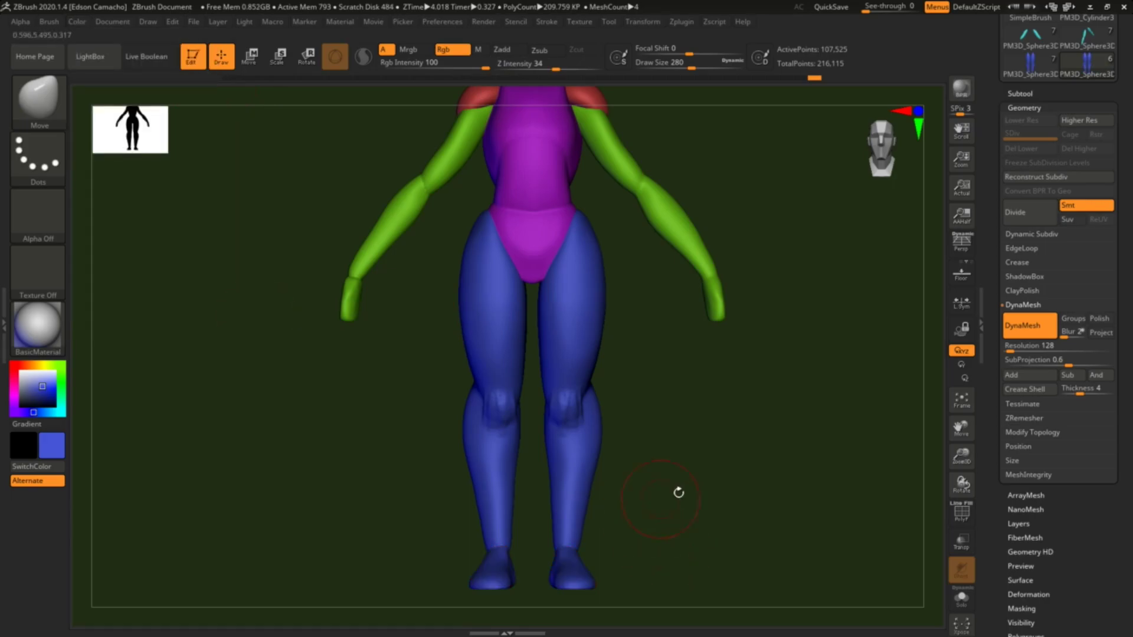
mouse_move(679, 493)
left_mouse_down()
mouse_move(710, 495)
mouse_move(657, 480)
mouse_move(713, 539)
mouse_move(697, 536)
mouse_move(734, 549)
mouse_move(698, 419)
mouse_move(637, 464)
left_mouse_up()
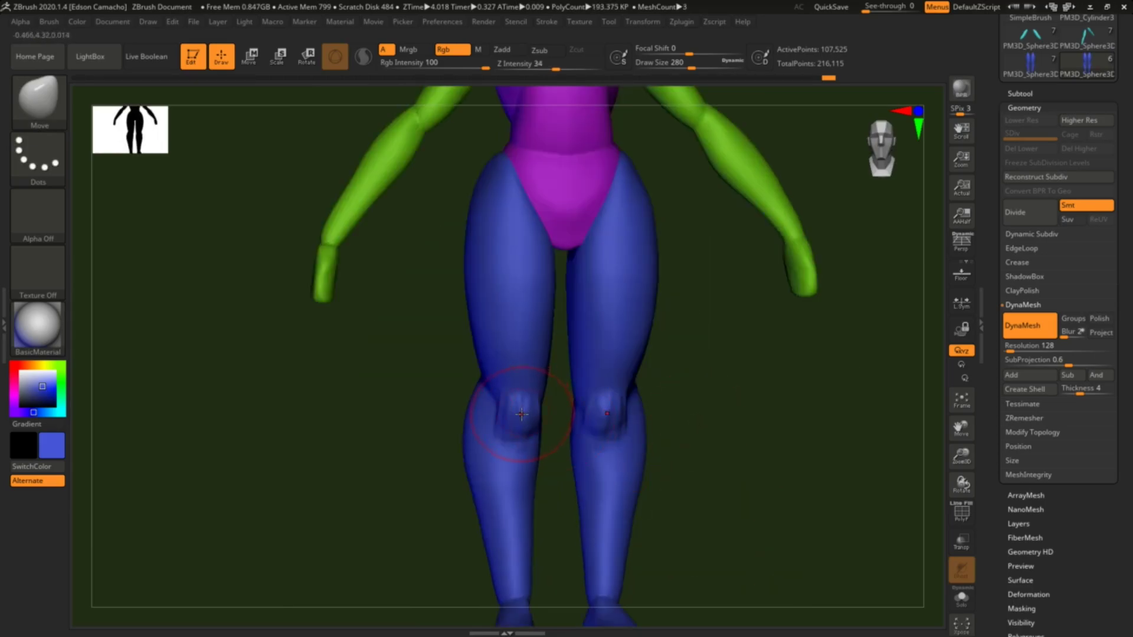
Step: Smooth the left and right knees with Shift-Smooth
key("shift")
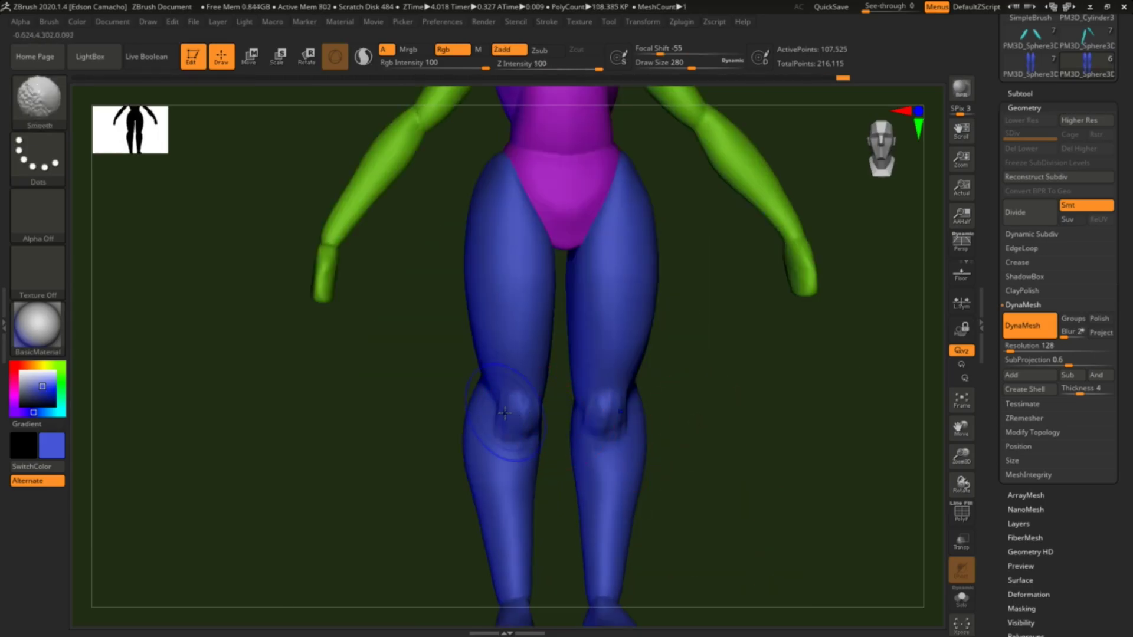
left_click_drag(504, 412, 508, 475, "shift")
left_click_drag(584, 436, 574, 419, "shift")
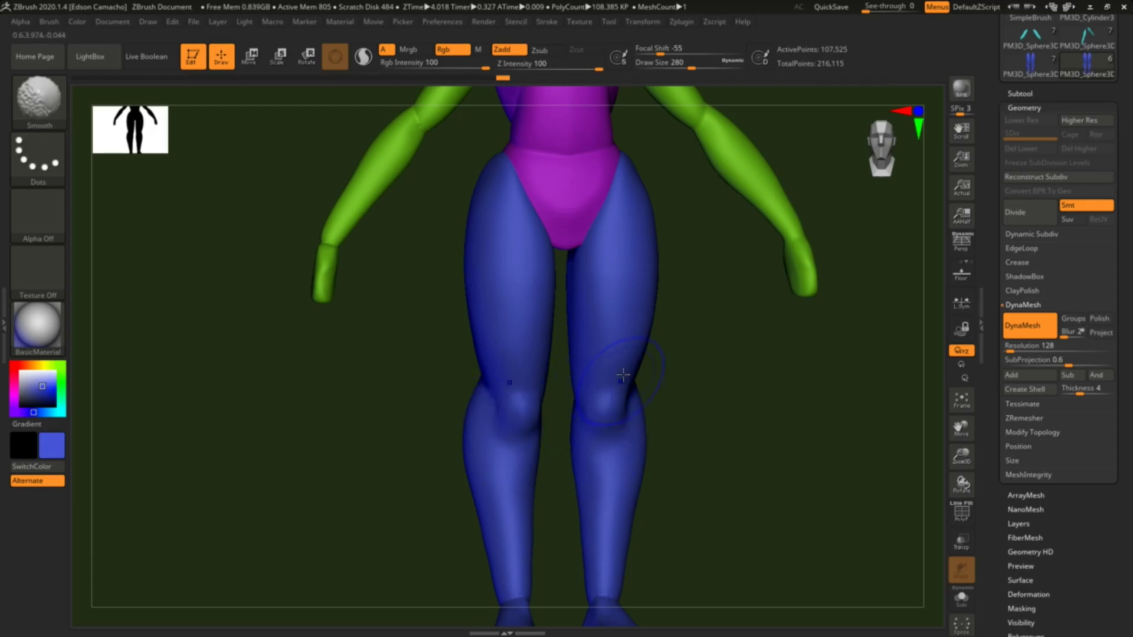
mouse_move(702, 463)
left_mouse_down()
mouse_move(713, 467)
mouse_move(713, 455)
mouse_move(618, 406)
left_mouse_up()
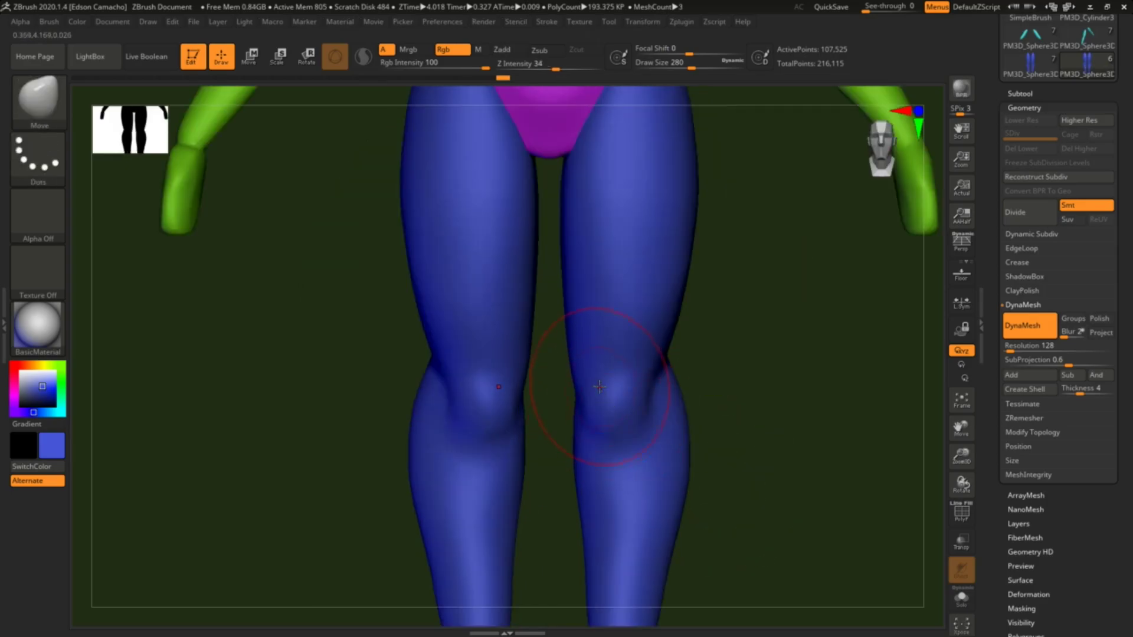
Step: Set brush size to 202 and remesh the legs into a single DynaMesh
key("s")
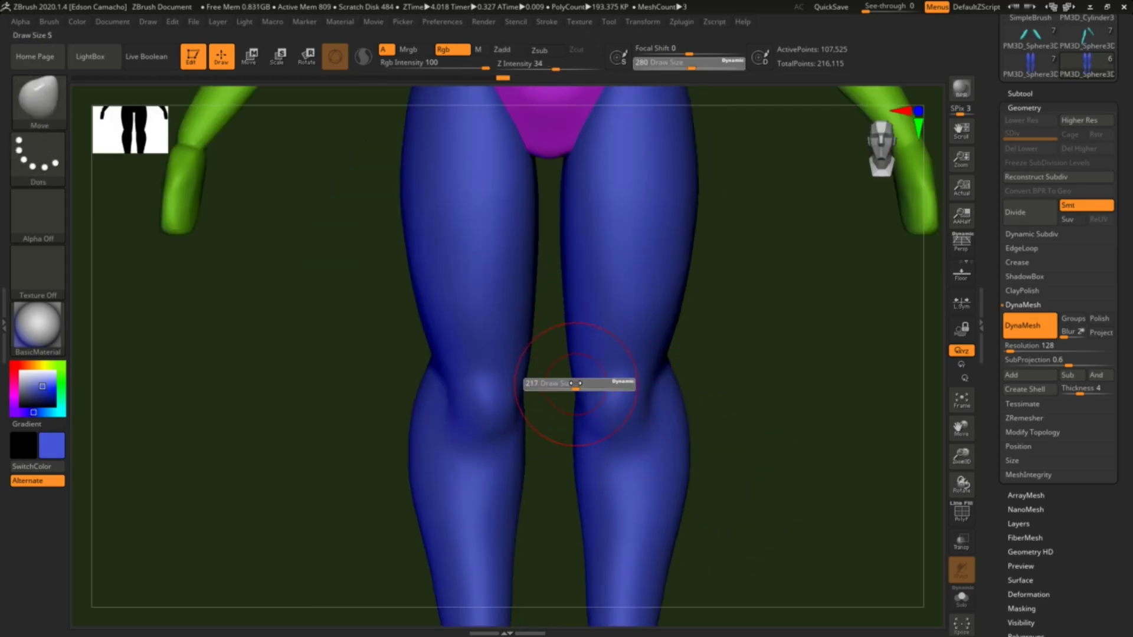
left_click_drag(582, 384, 571, 384)
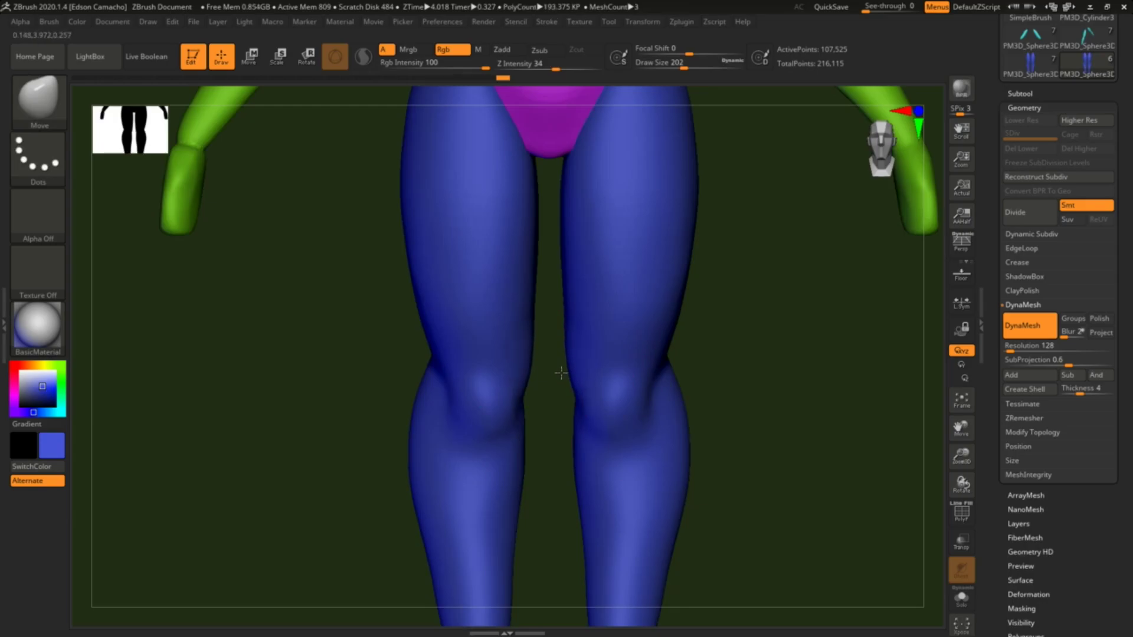
left_click_drag(561, 372, 563, 239, "ctrl")
Step: Switch to DamStandard and stroke dents across both knees, then remove the dark paint
key("b")
key("f")
key("l")
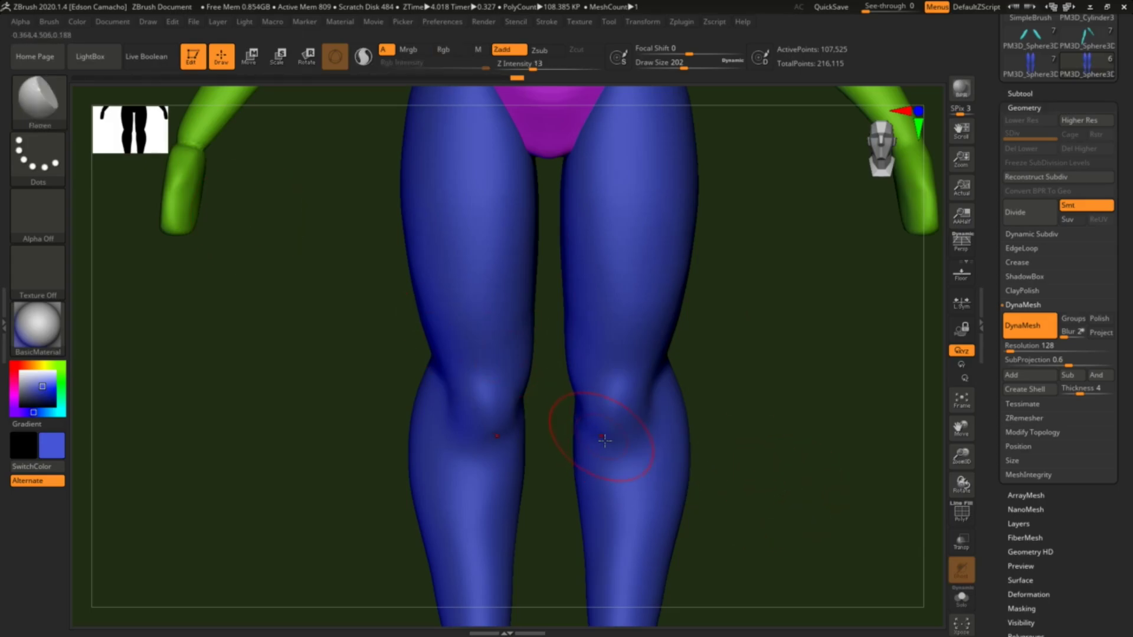
key("b")
key("d")
key("s")
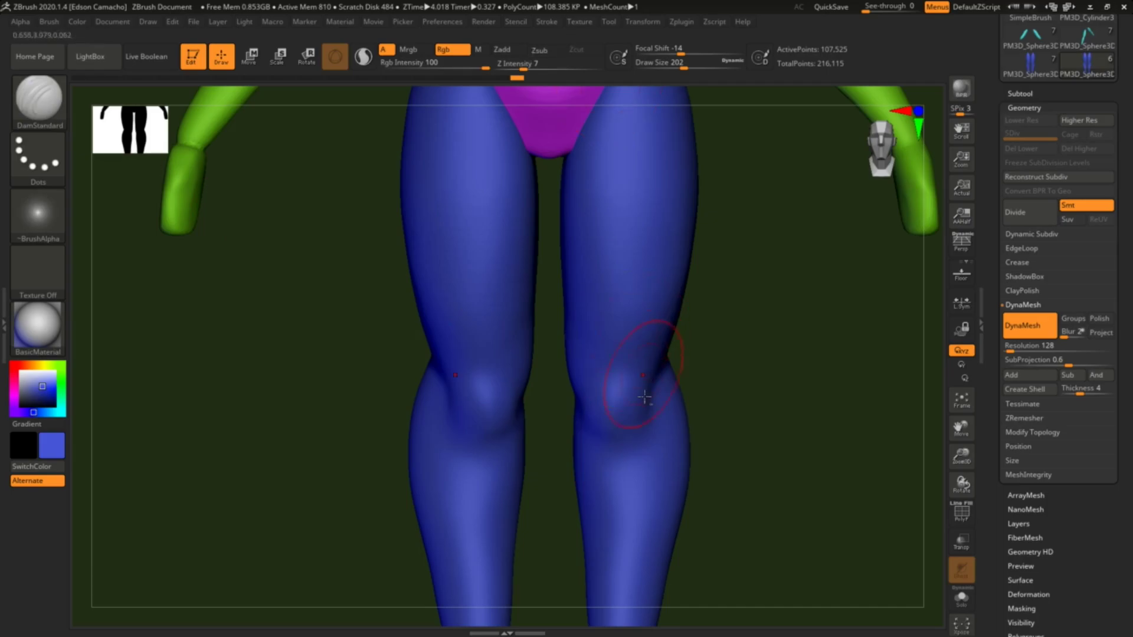
left_click_drag(642, 398, 613, 404)
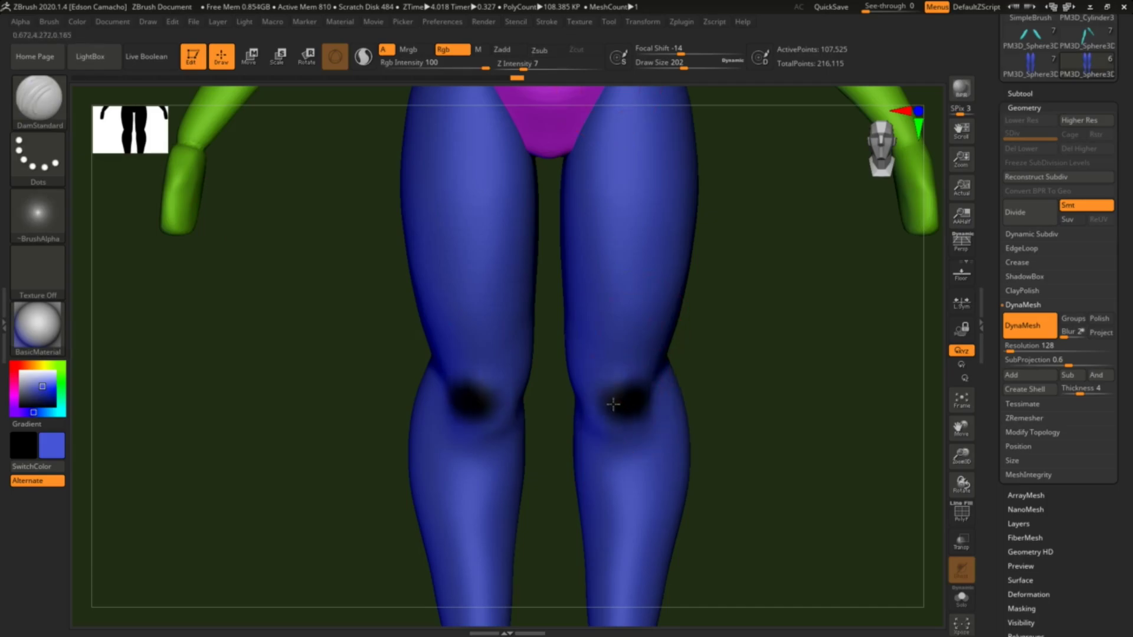
left_click_drag(714, 398, 613, 404, "shift")
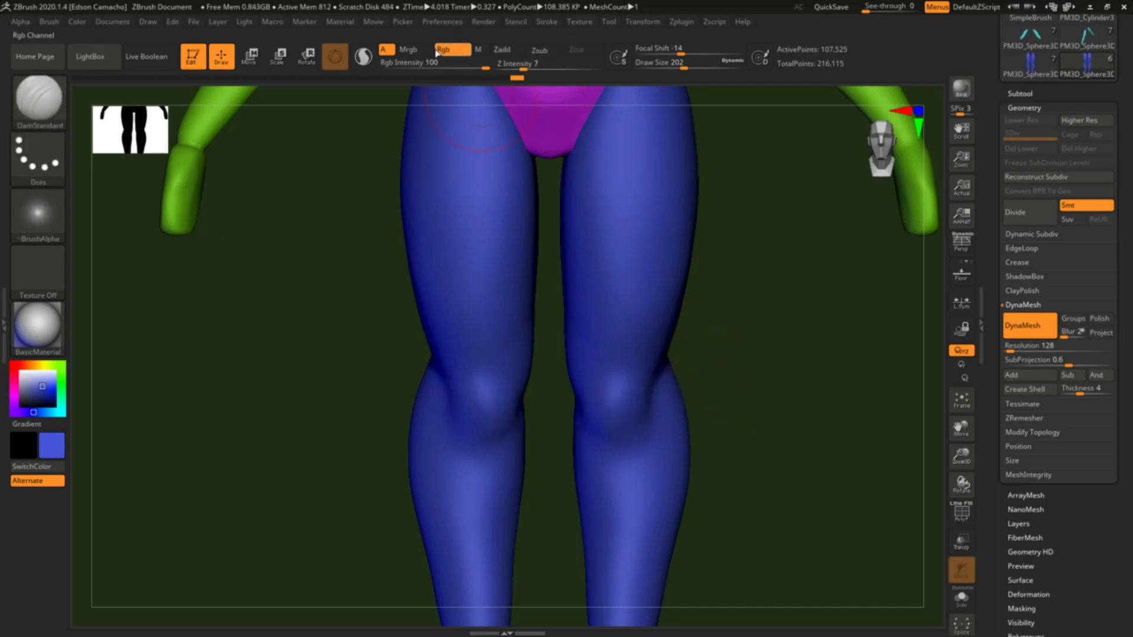
Step: Turn off Rgb, set Zsub, and carve creases while orbiting to angled and side views
left_click(444, 49)
left_click(503, 49)
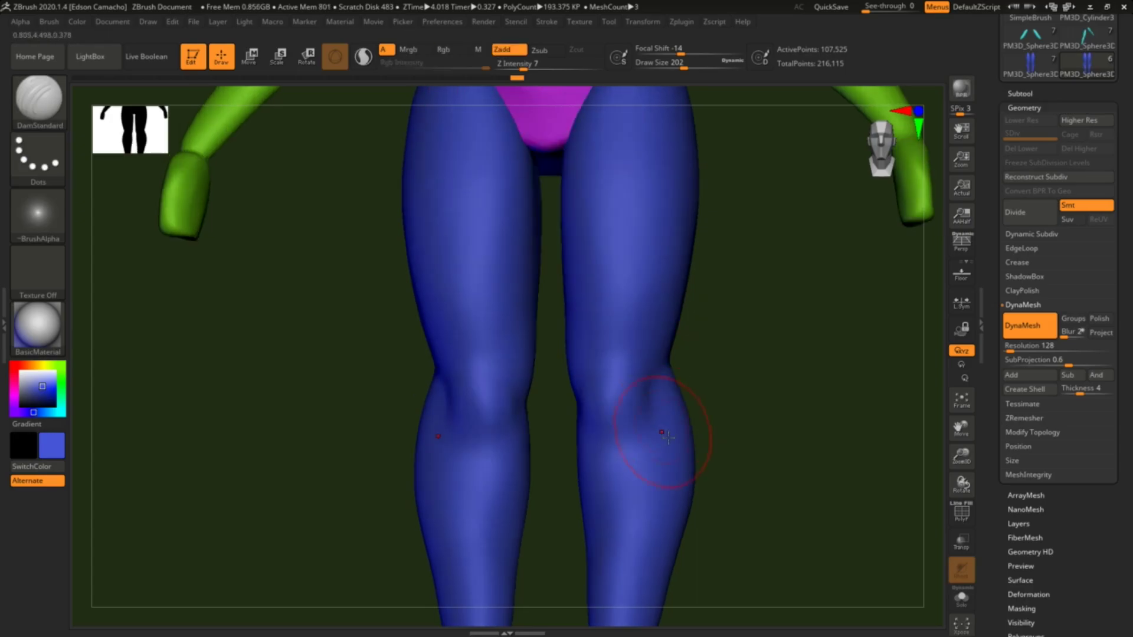
scroll(679, 466, "up", 3)
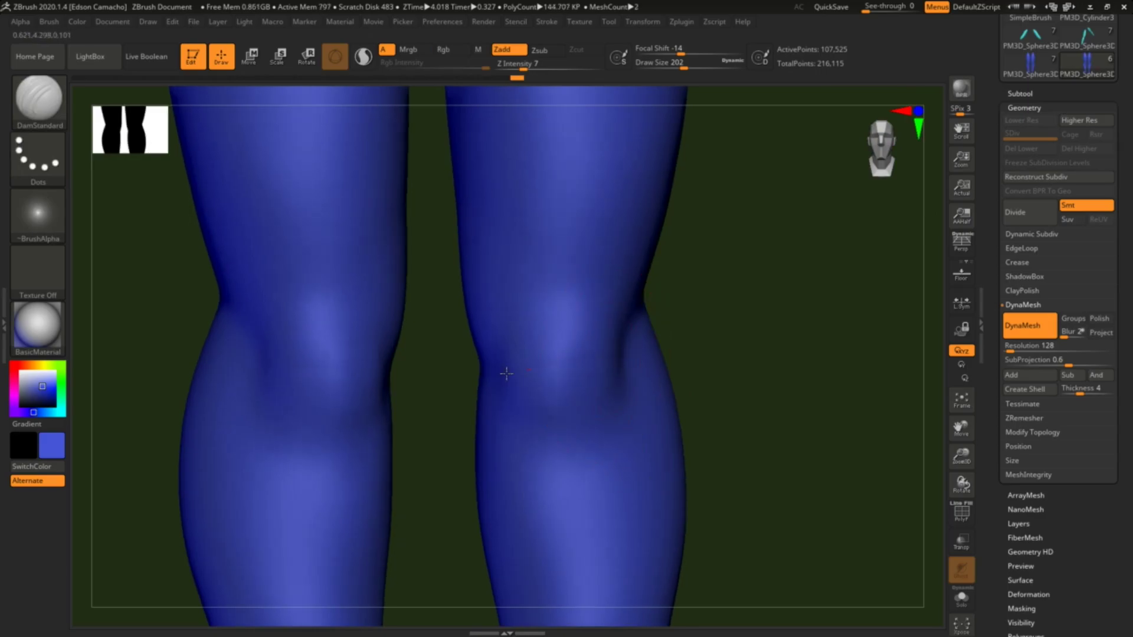
left_click_drag(587, 409, 621, 437)
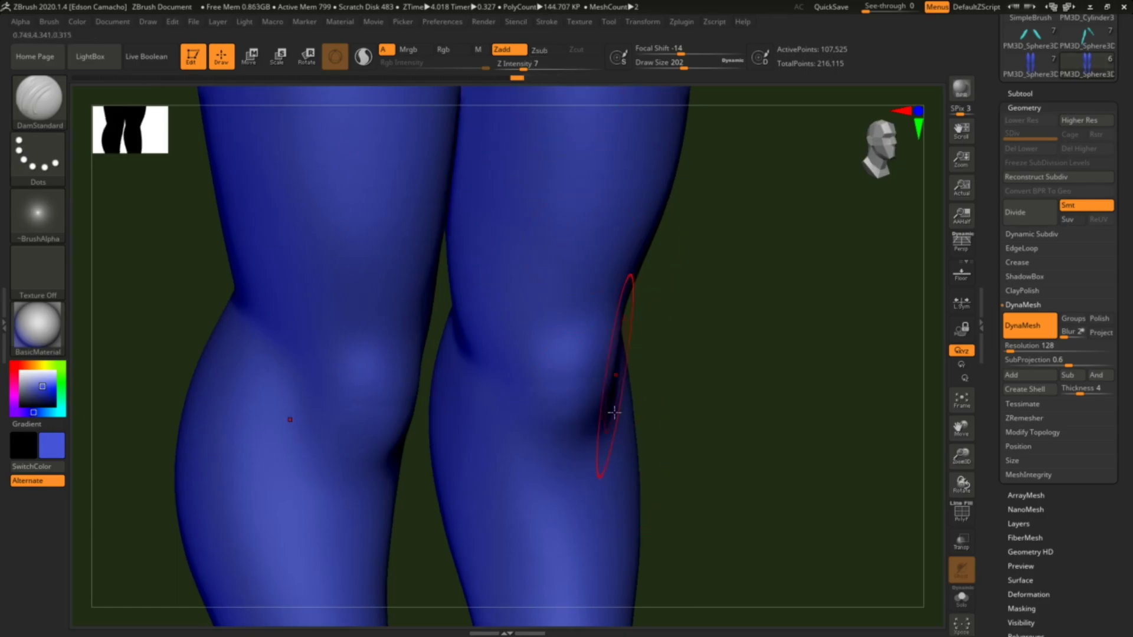
left_click(539, 50)
left_click_drag(658, 380, 556, 373)
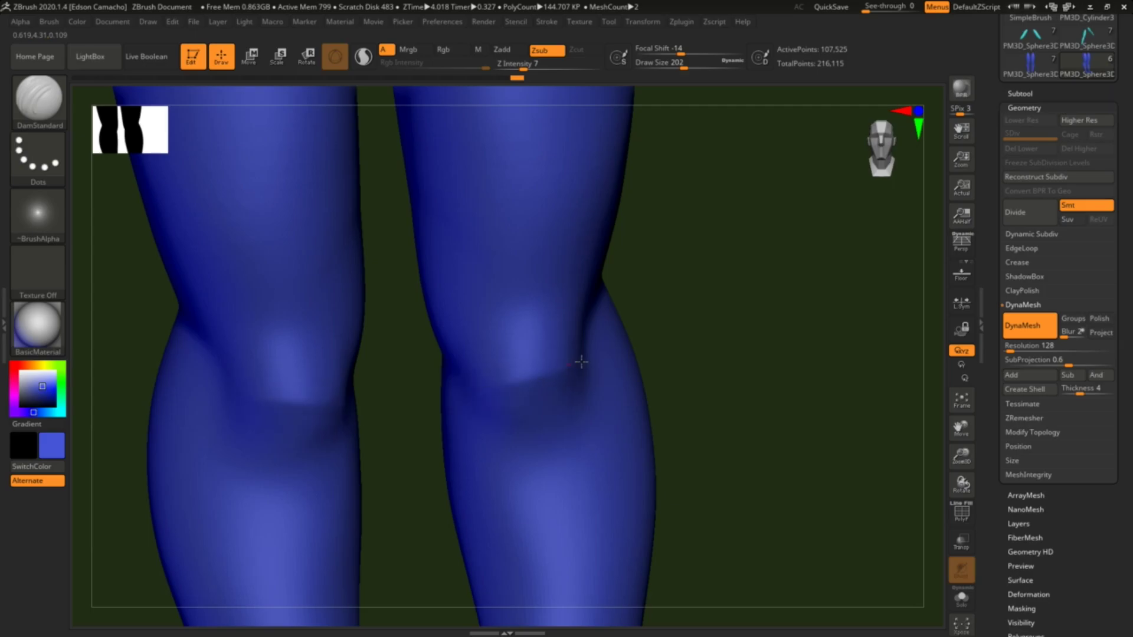
mouse_move(630, 484)
left_mouse_down()
mouse_move(667, 477)
mouse_move(627, 503)
left_mouse_up()
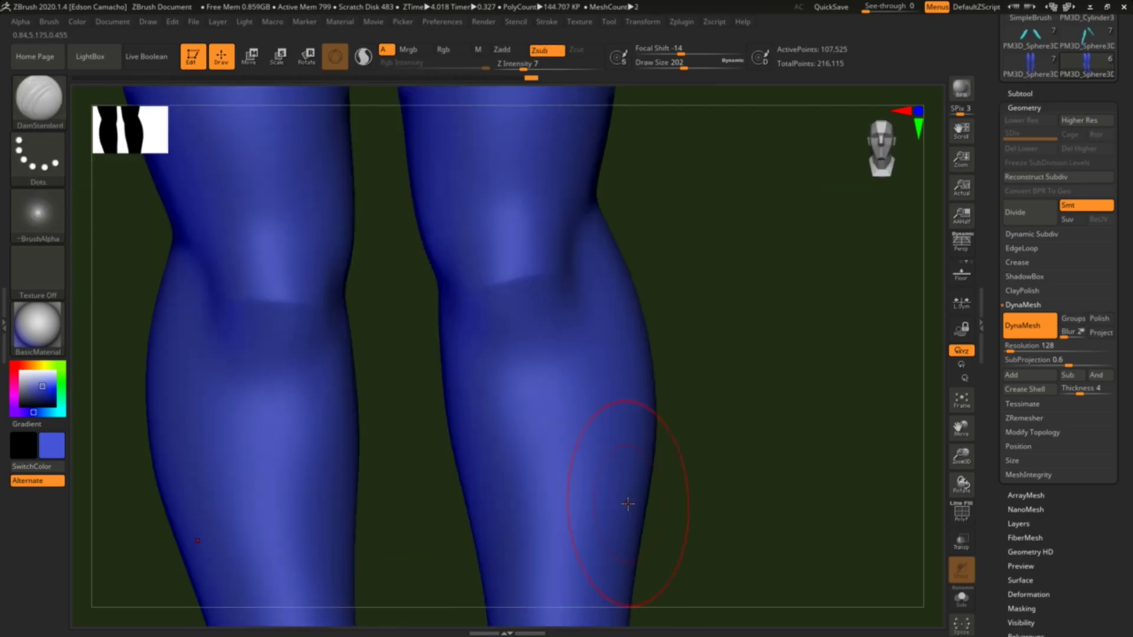
right_click_drag(628, 504, 493, 493)
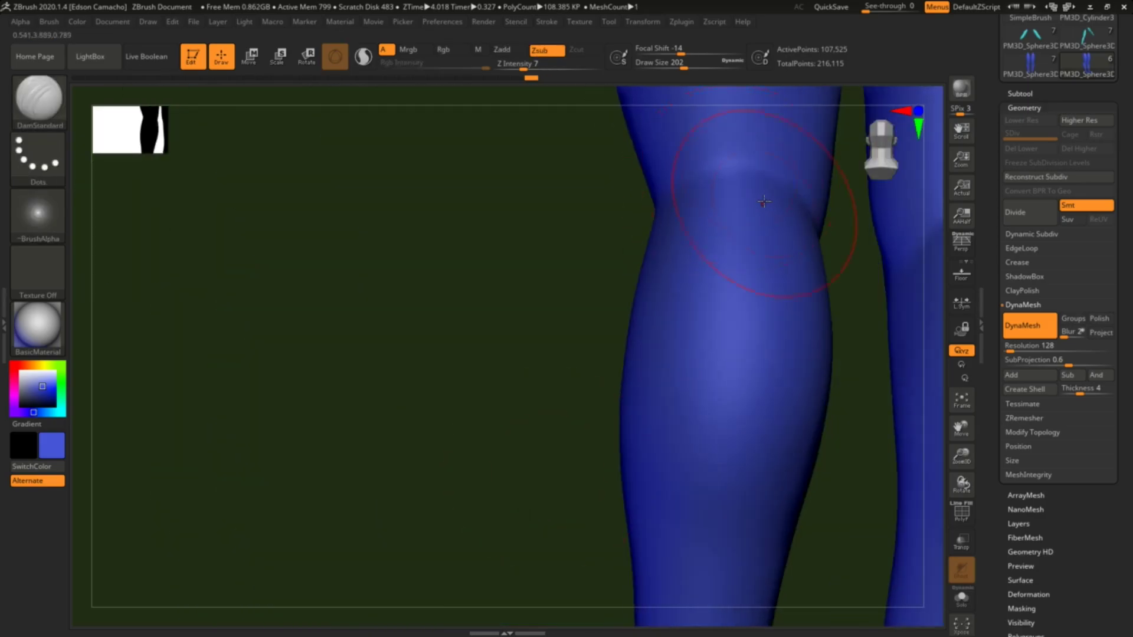
Step: Carve a DamStandard crease along the knee's side, smooth it, and return to front view
left_click_drag(763, 187, 768, 182)
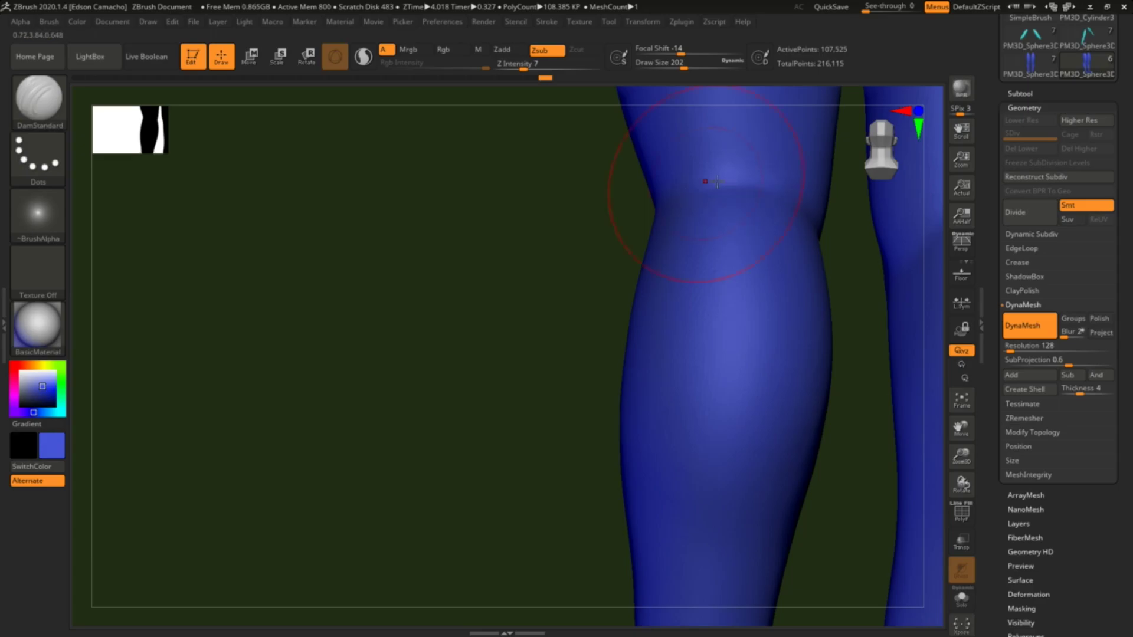
left_click_drag(670, 240, 690, 250)
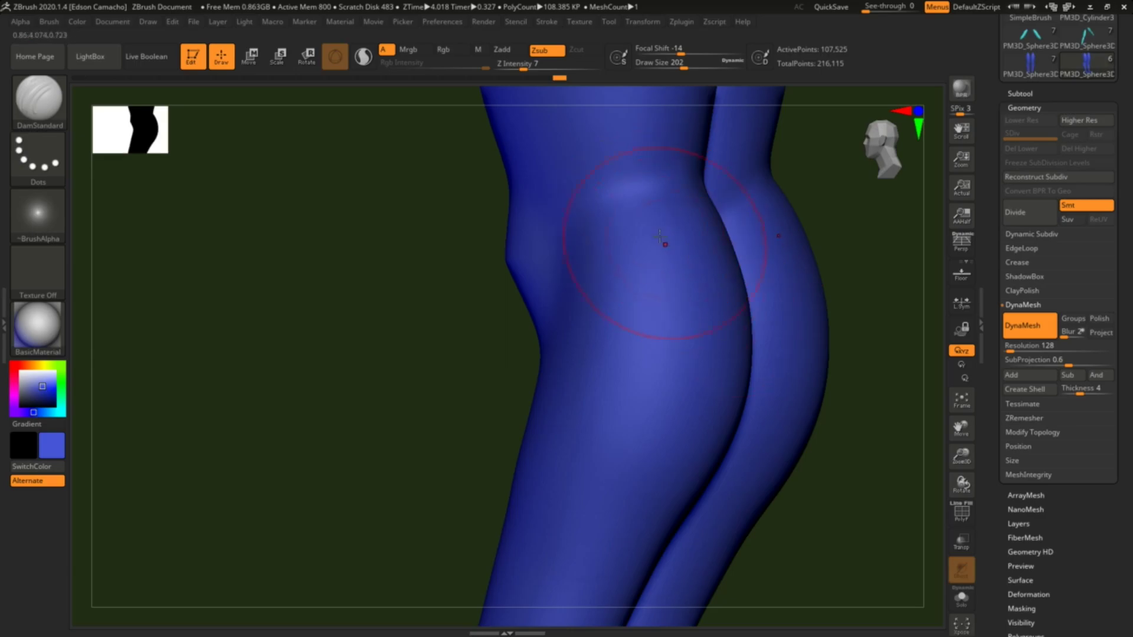
key("shift")
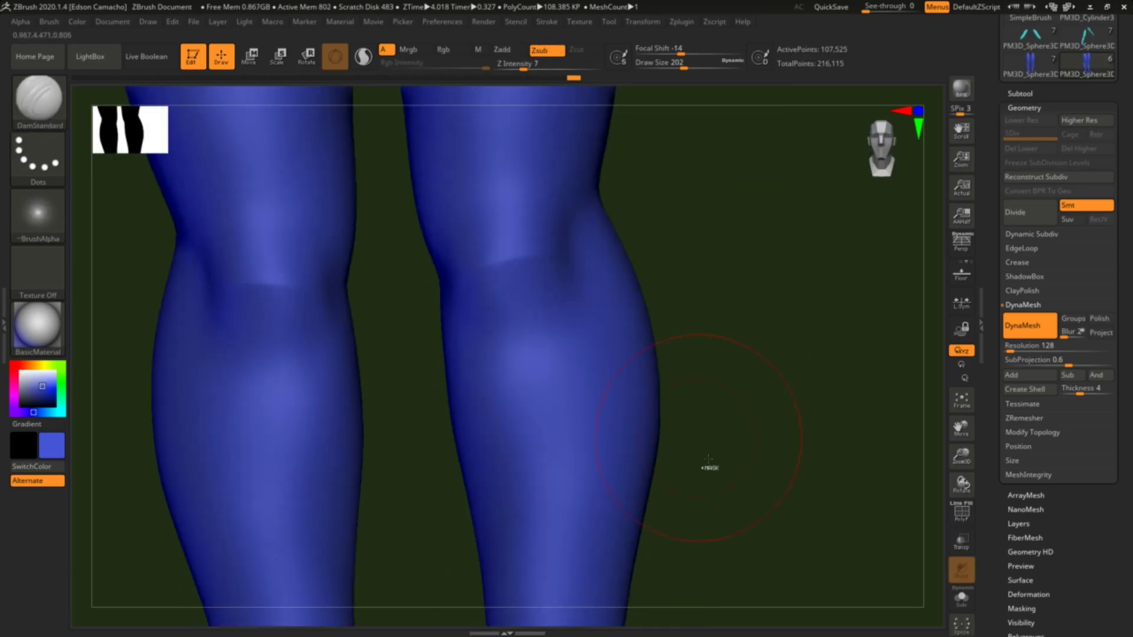
key("ctrl")
left_click_drag(747, 435, 749, 487)
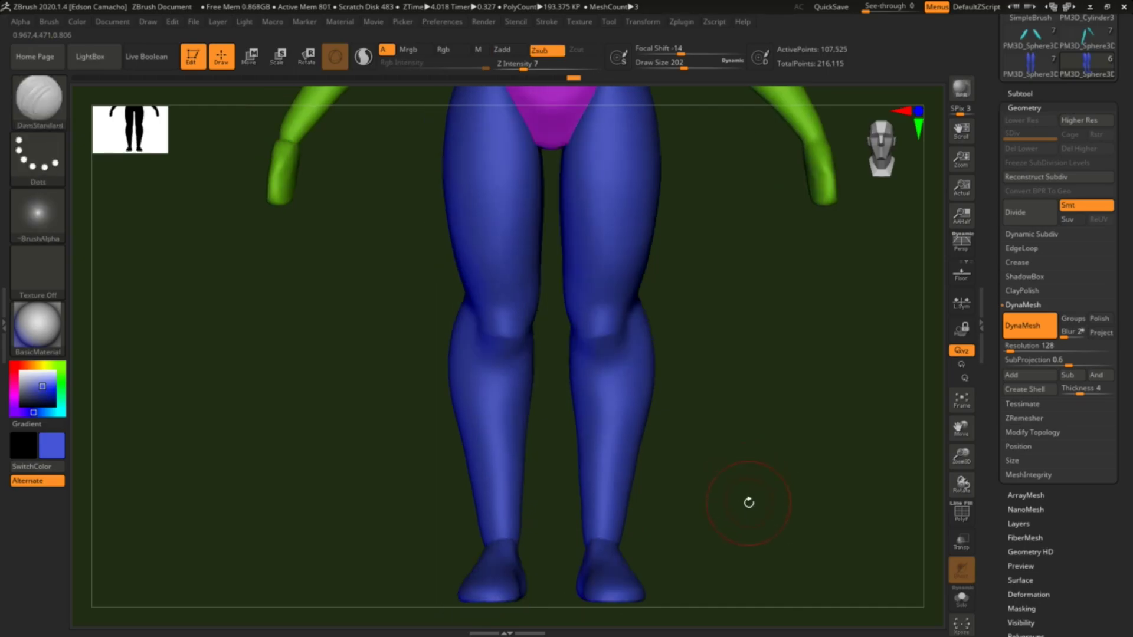
Step: Smooth the heels and backs of the calves with Shift-Smooth
left_click_drag(736, 401, 705, 444)
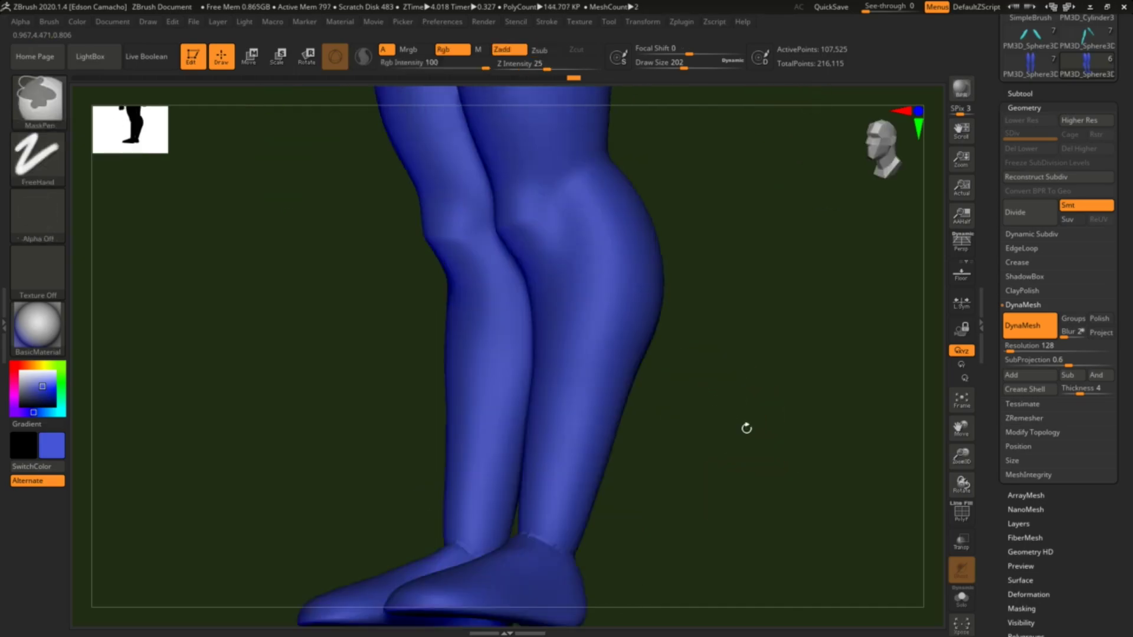
key("shift")
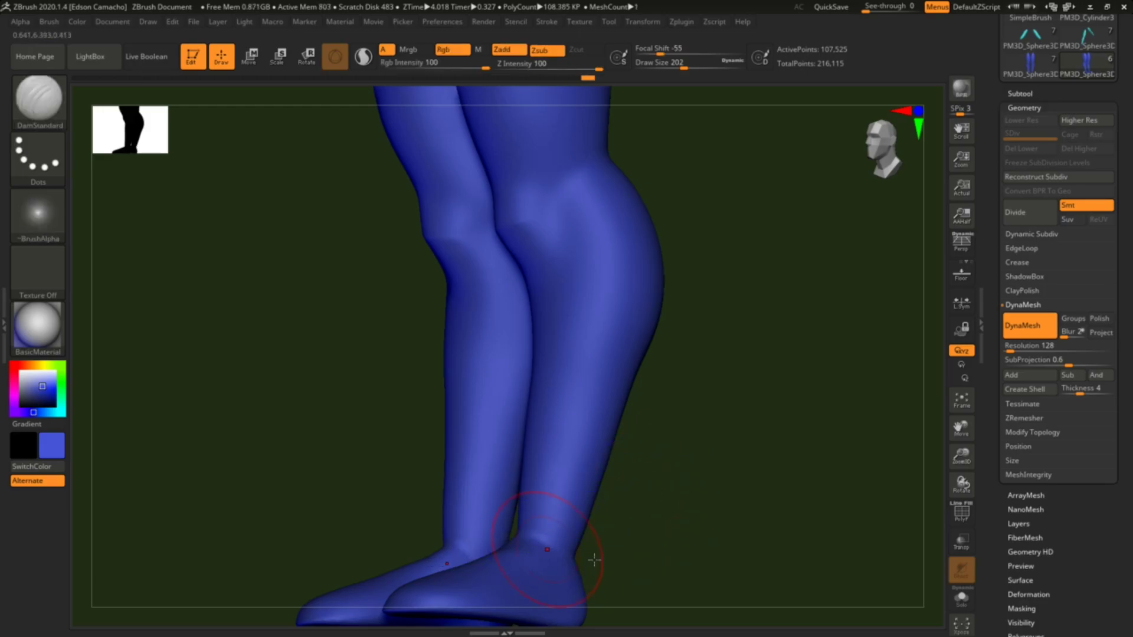
mouse_move(574, 548)
left_mouse_down()
mouse_move(526, 537)
mouse_move(579, 536)
left_mouse_up()
key("shift")
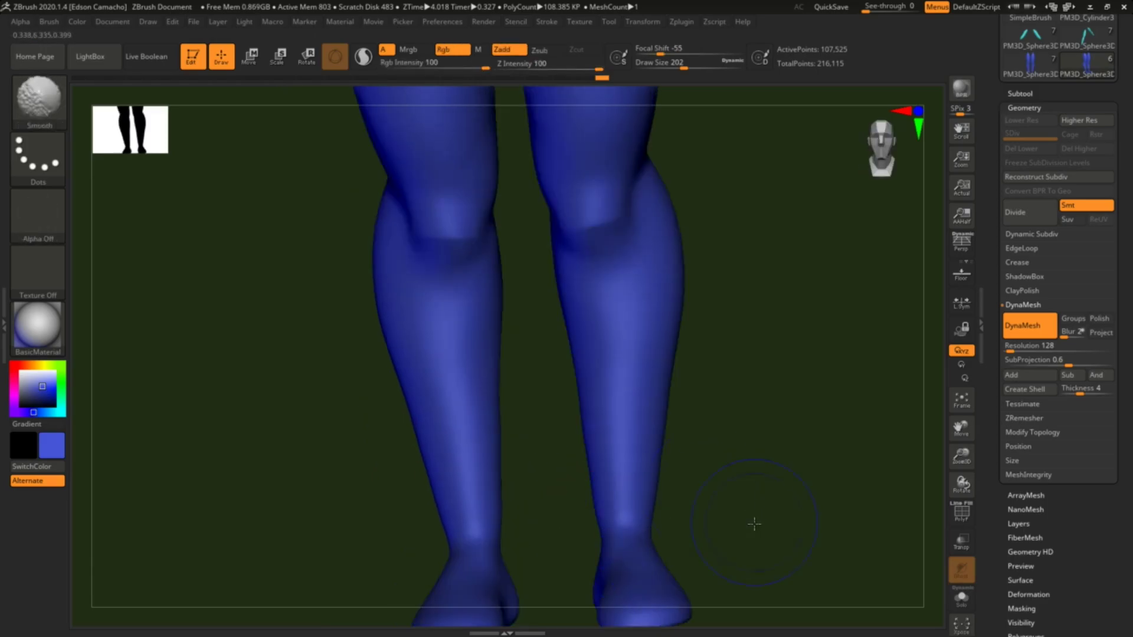
mouse_move(753, 525)
left_mouse_down("shift")
mouse_move(623, 540)
mouse_move(649, 529)
left_mouse_up("shift")
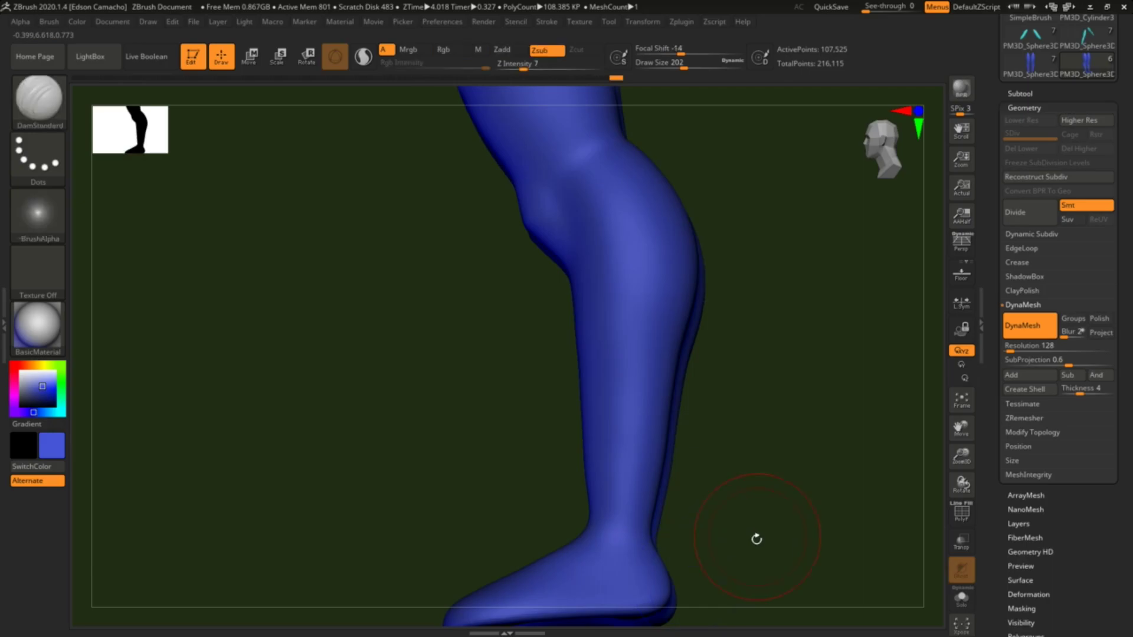
left_click_drag(755, 549, 757, 544)
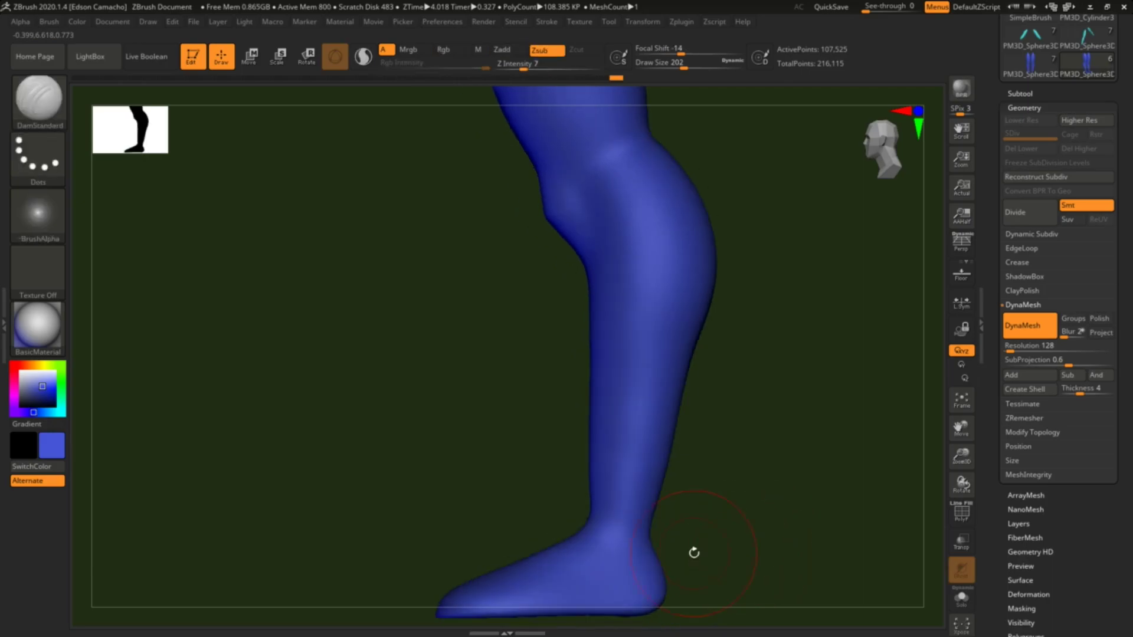
Step: Switch to the Move brush at size 145 and inspect the legs from front and behind
key("b")
key("m")
key("v")
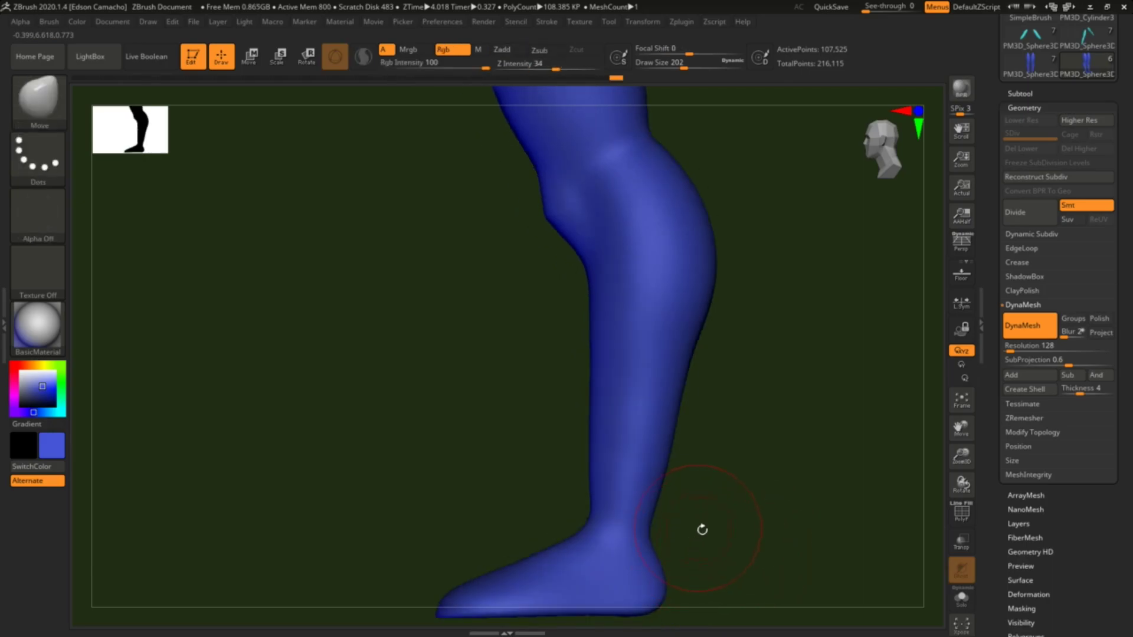
key("s")
left_click_drag(713, 534, 705, 534)
left_click_drag(664, 568, 558, 575)
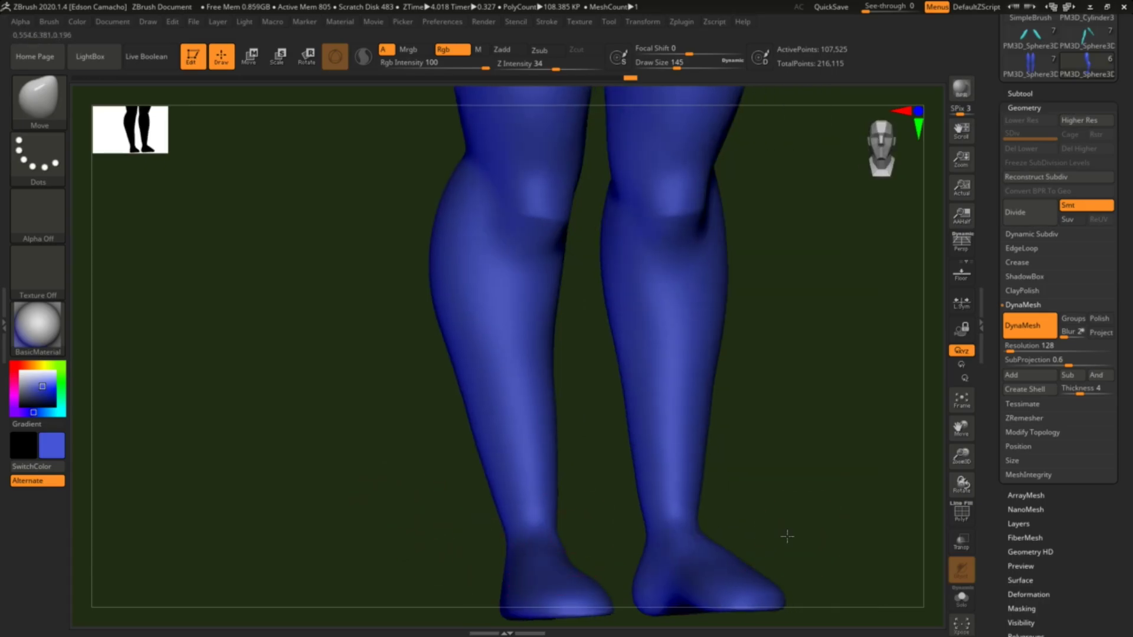
left_click_drag(786, 537, 786, 535, "shift")
right_click_drag(843, 544, 817, 499, "ctrl")
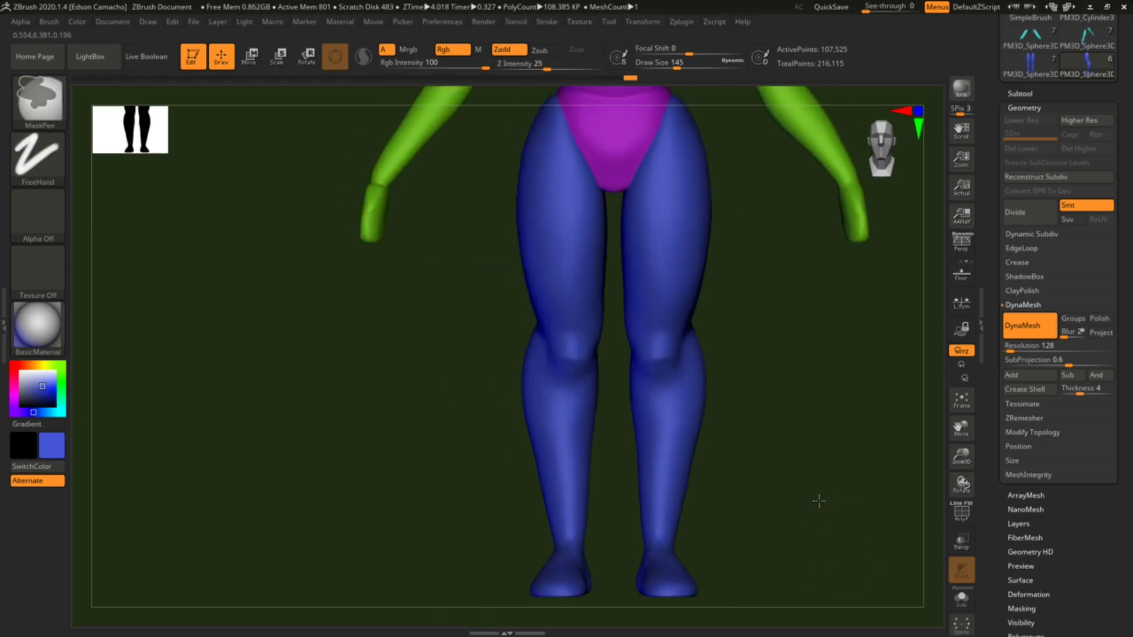
right_click_drag(752, 473, 739, 472, "alt")
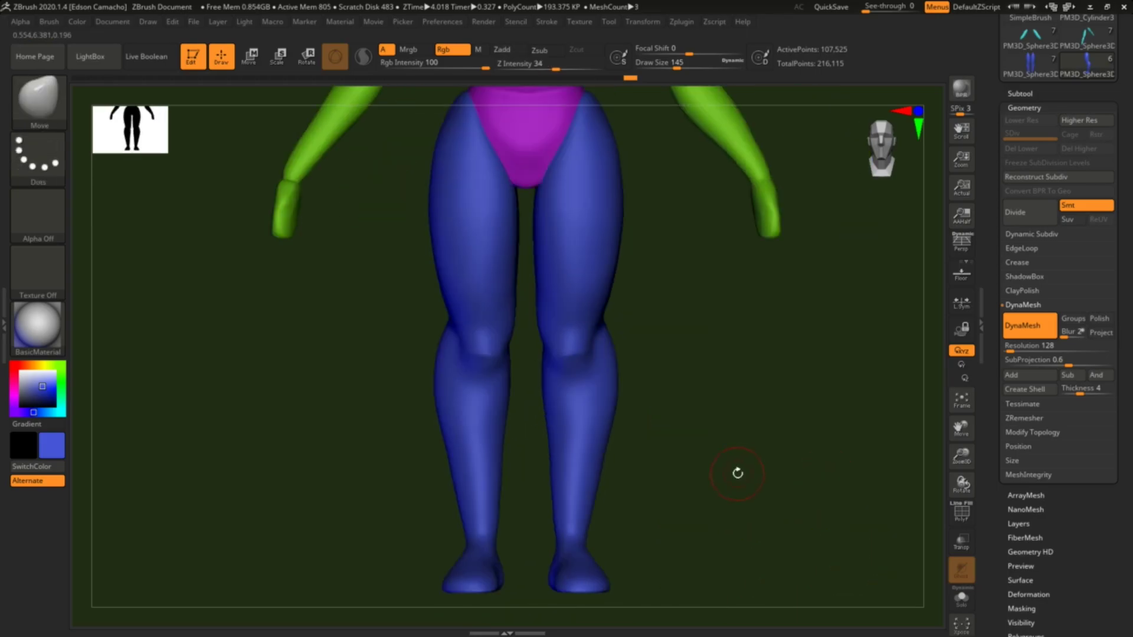
left_click_drag(730, 397, 607, 417)
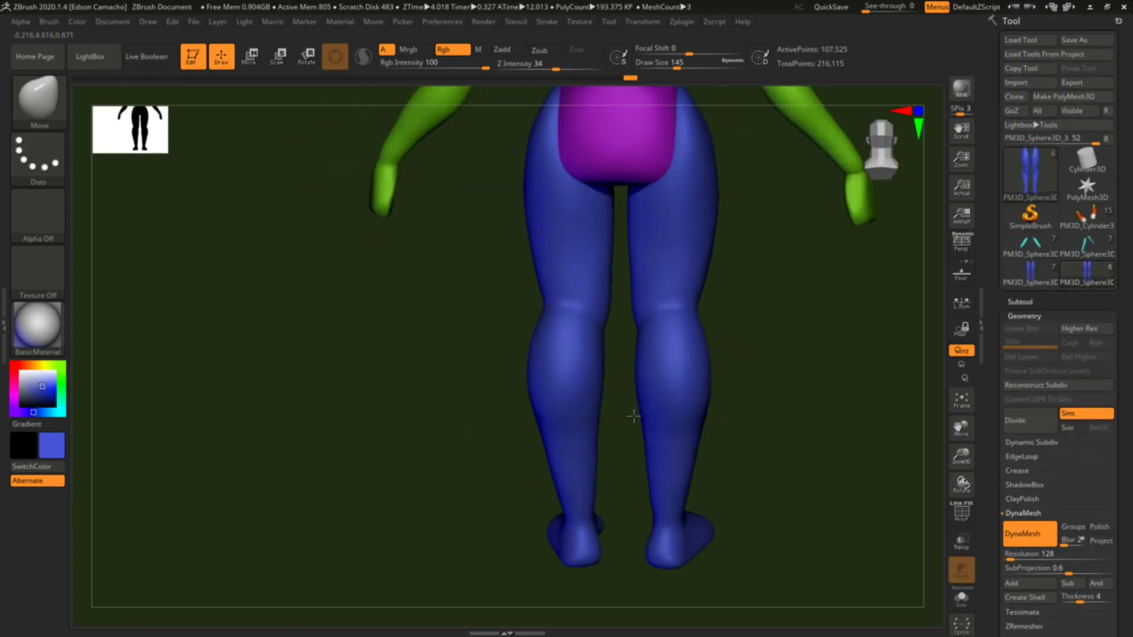
Step: Smooth the crease across both knees, then try Flatten on the right knee and undo it
right_click_drag(628, 380, 553, 258, "ctrl")
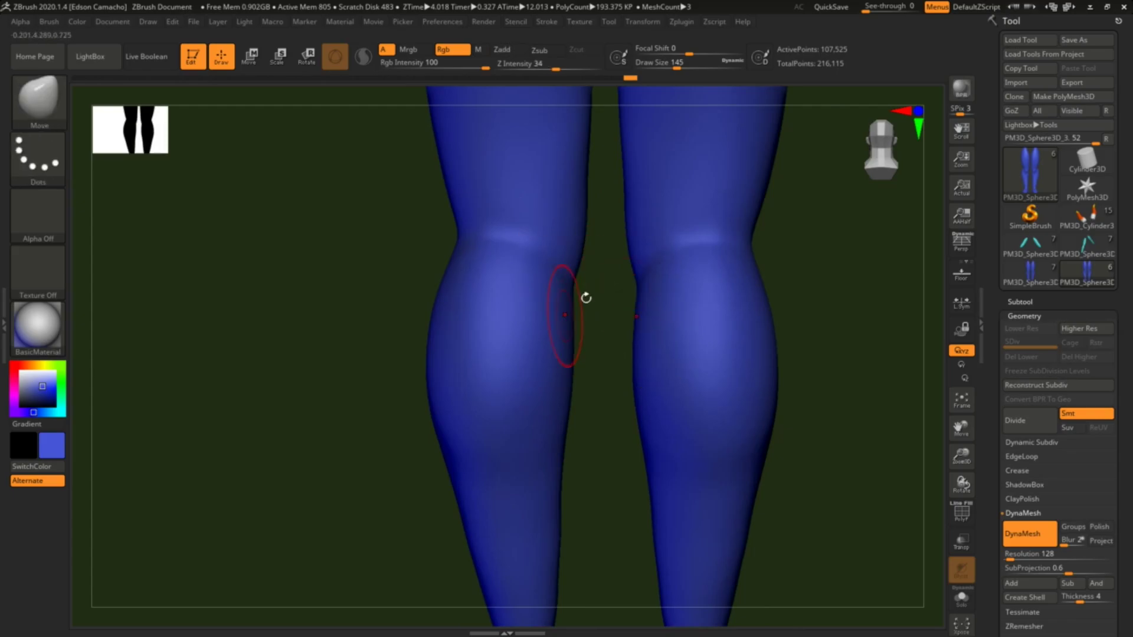
key("shift")
left_click_drag(534, 251, 547, 255, "shift")
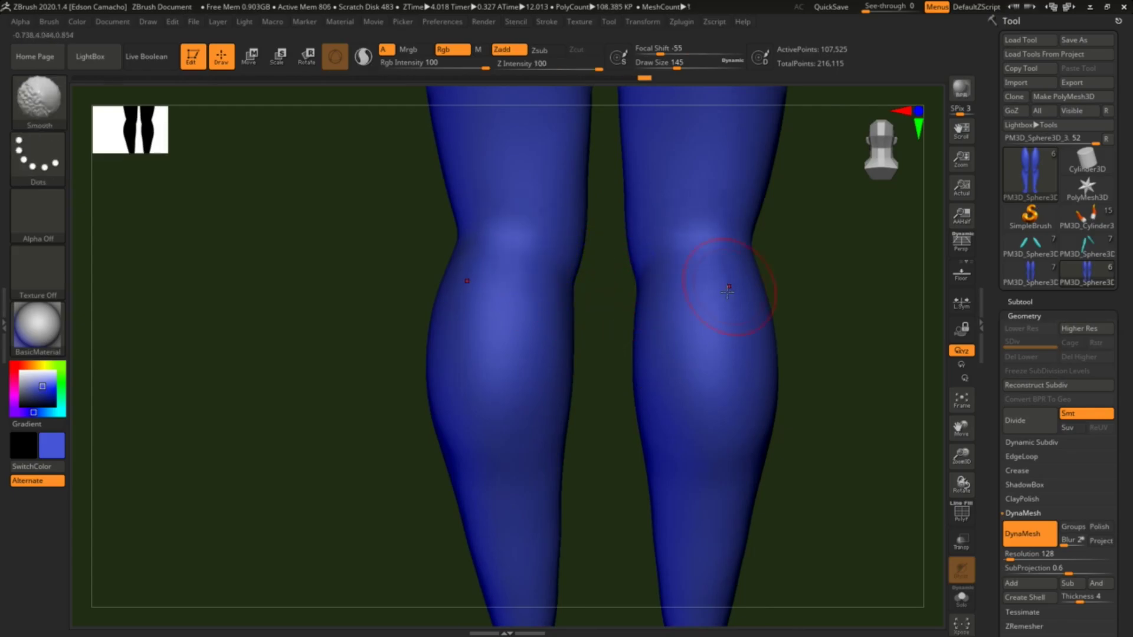
right_click_drag(729, 283, 717, 295)
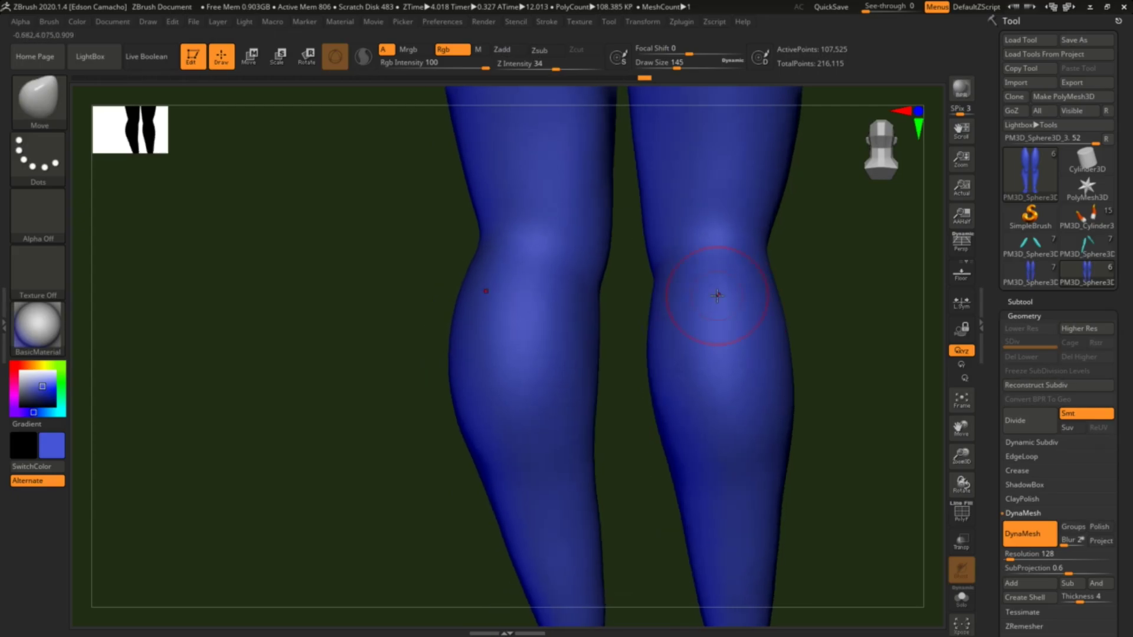
key("b")
key("f")
key("l")
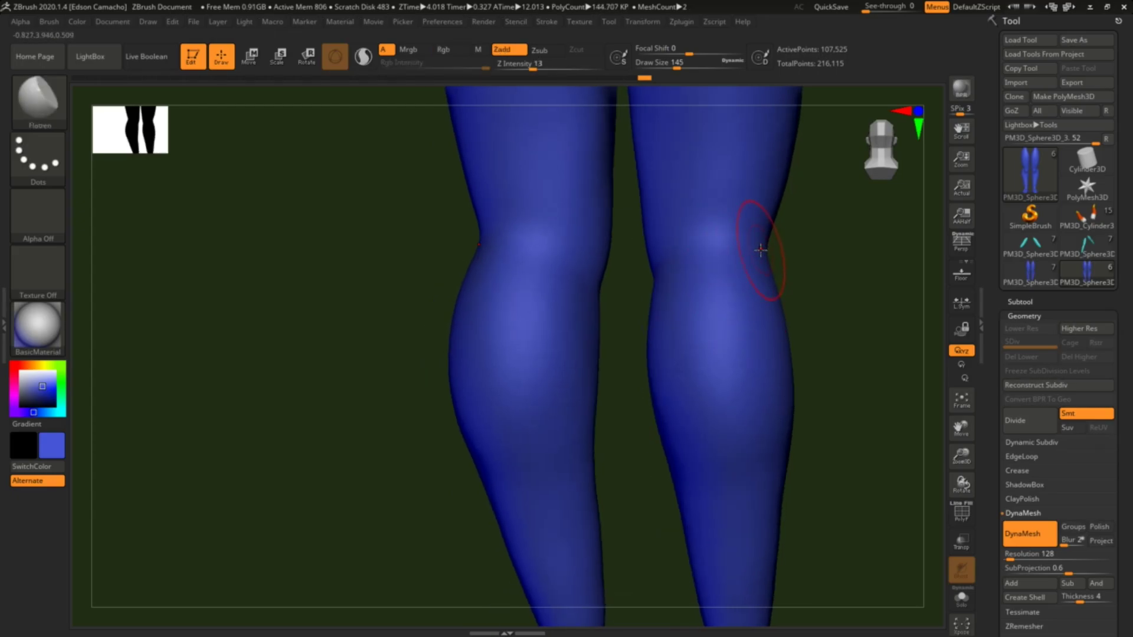
left_click_drag(760, 250, 751, 232)
key("ctrl+z")
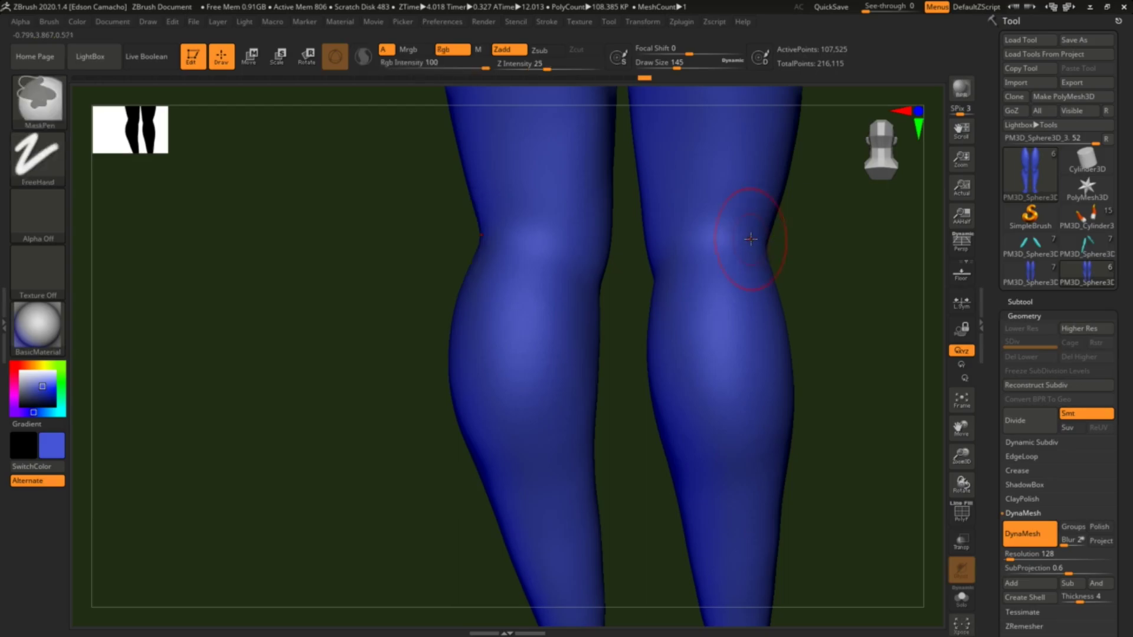
Step: Carve kneecap lines around the right knee with DamStandard and orbit to check them
key("b")
key("d")
key("s")
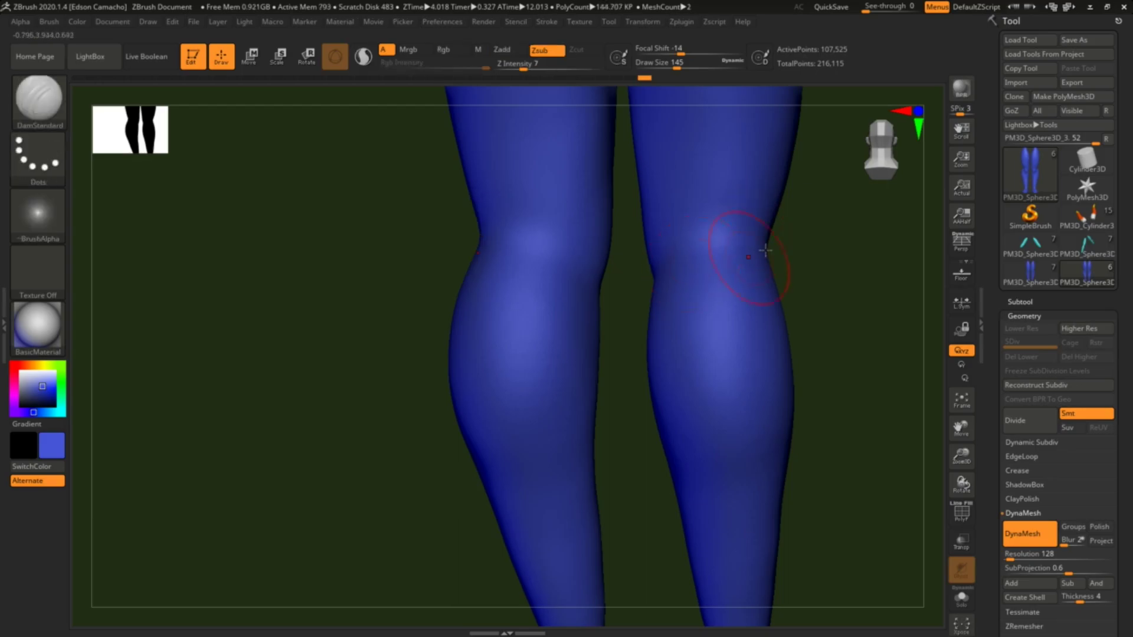
left_click_drag(764, 233, 754, 211)
left_click_drag(664, 268, 713, 210)
mouse_move(695, 316)
left_mouse_down()
mouse_move(757, 222)
mouse_move(776, 248)
left_mouse_up()
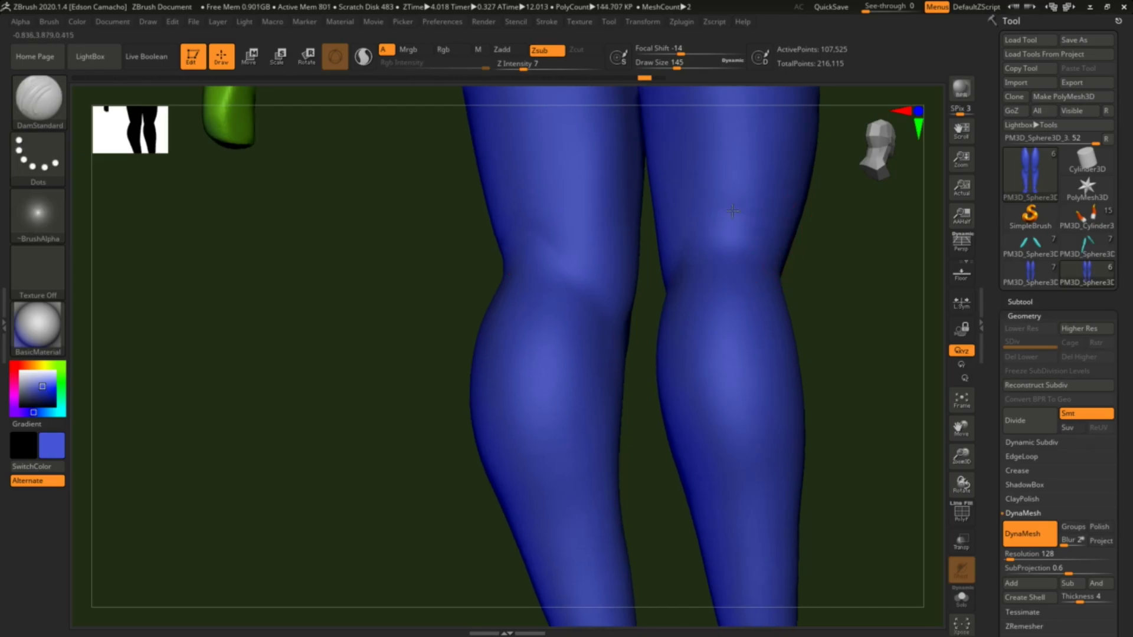
left_click_drag(683, 249, 684, 265)
left_click_drag(696, 329, 578, 276)
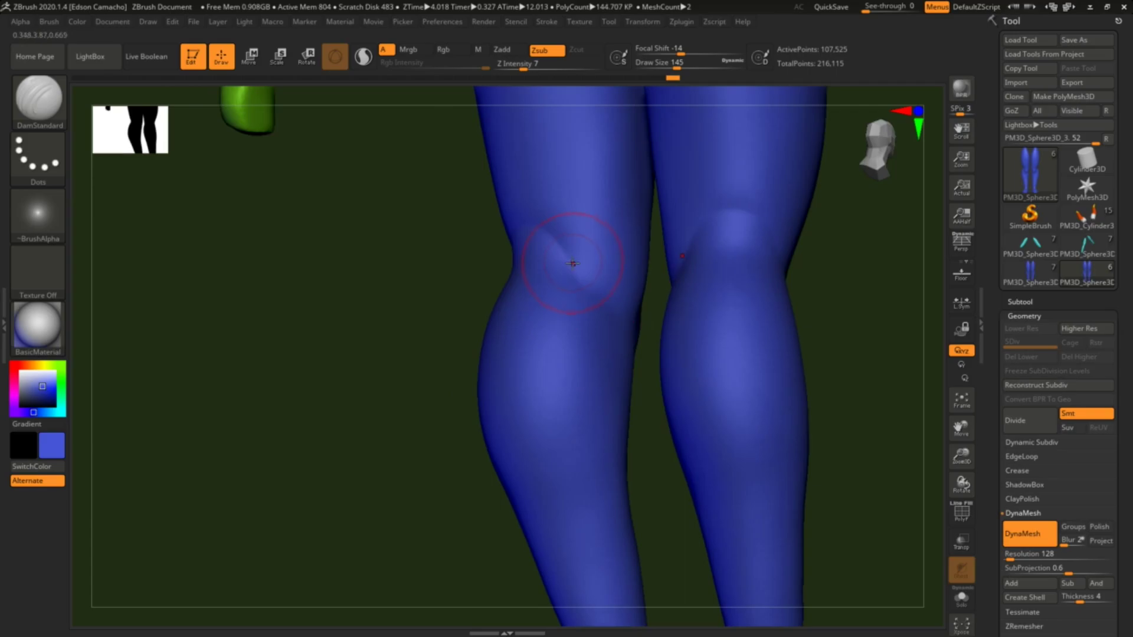
left_click_drag(551, 354, 607, 354)
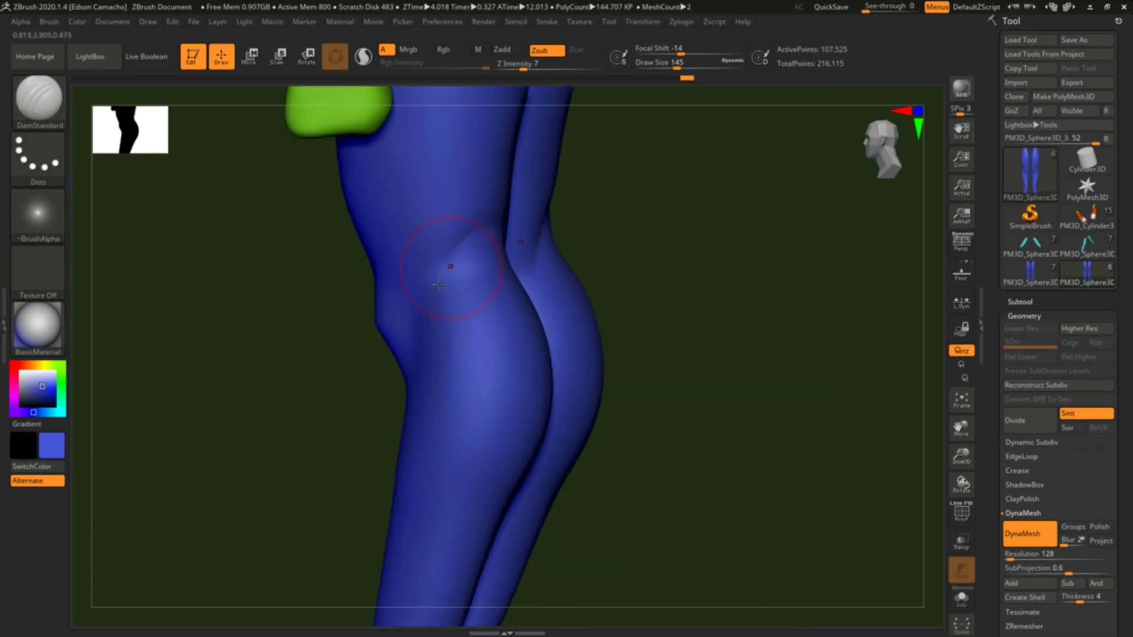
left_click_drag(507, 308, 550, 341)
right_click_drag(783, 404, 785, 411, "shift")
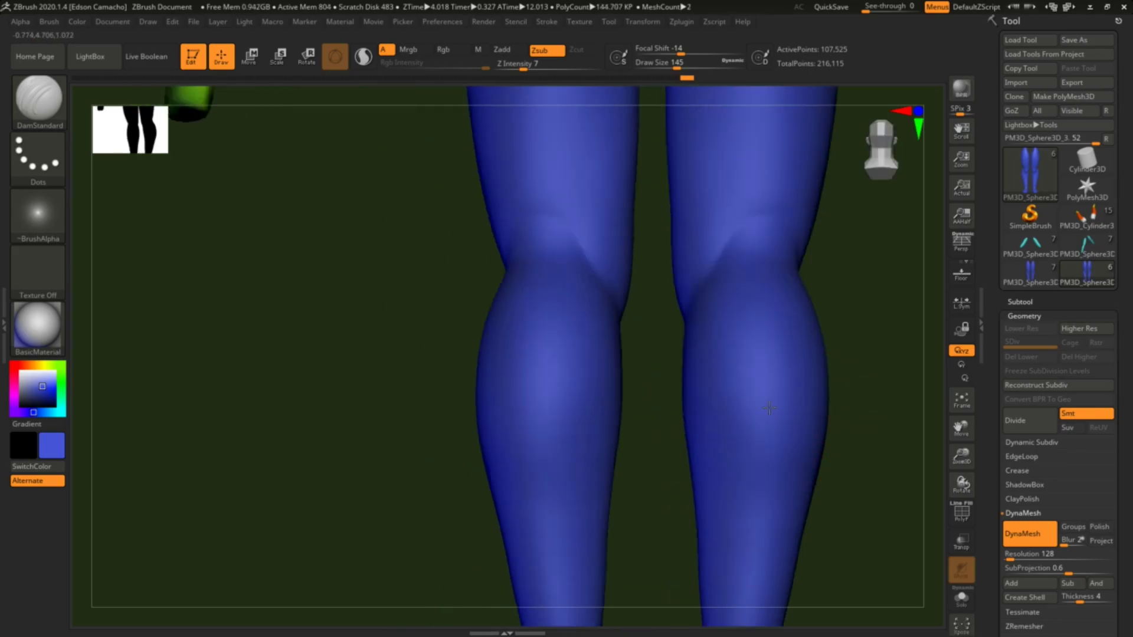
right_click_drag(706, 416, 682, 490, "alt")
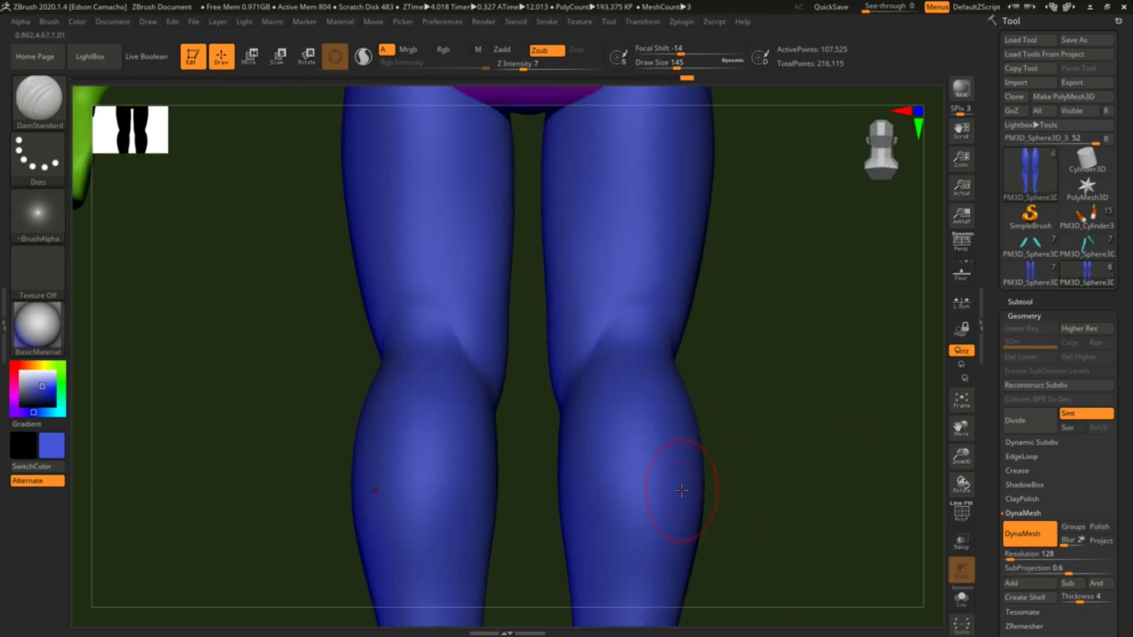
right_click_drag(679, 433, 693, 504)
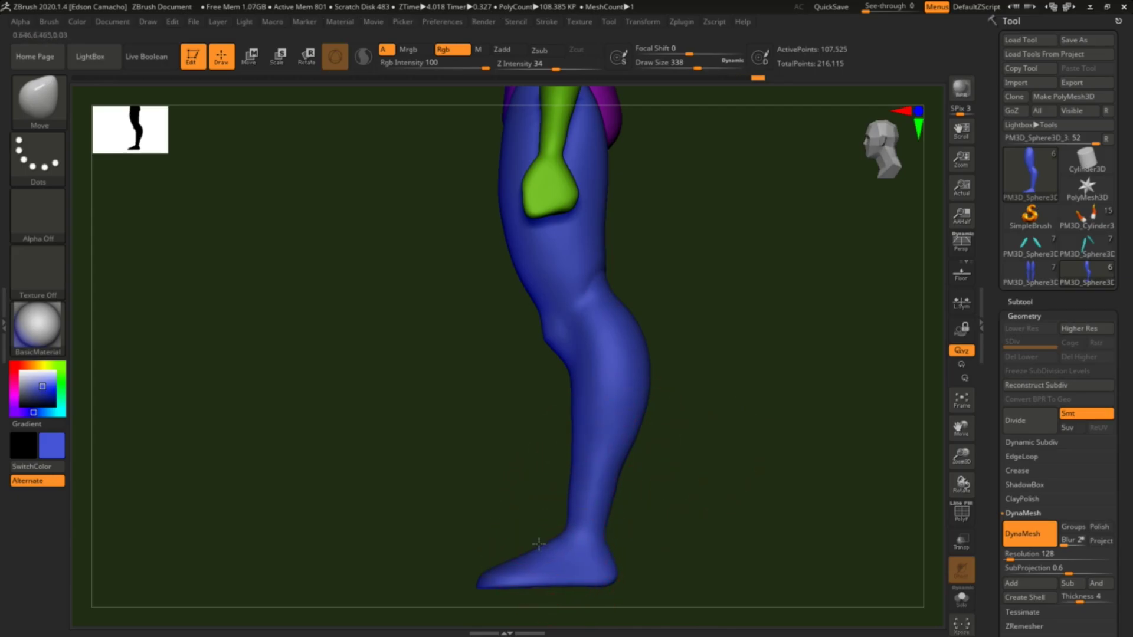
Step: Flatten a small shin area with the Flatten brush at size 158 and strength 9
left_click_drag(625, 581, 513, 384, "shift")
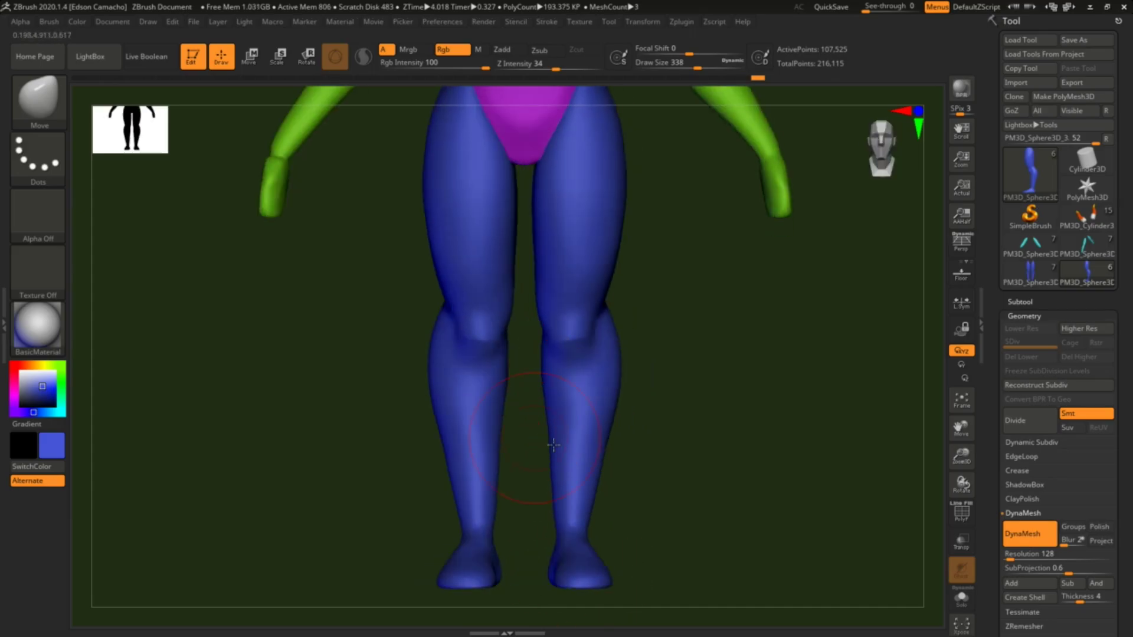
left_click_drag(529, 456, 434, 314, "alt")
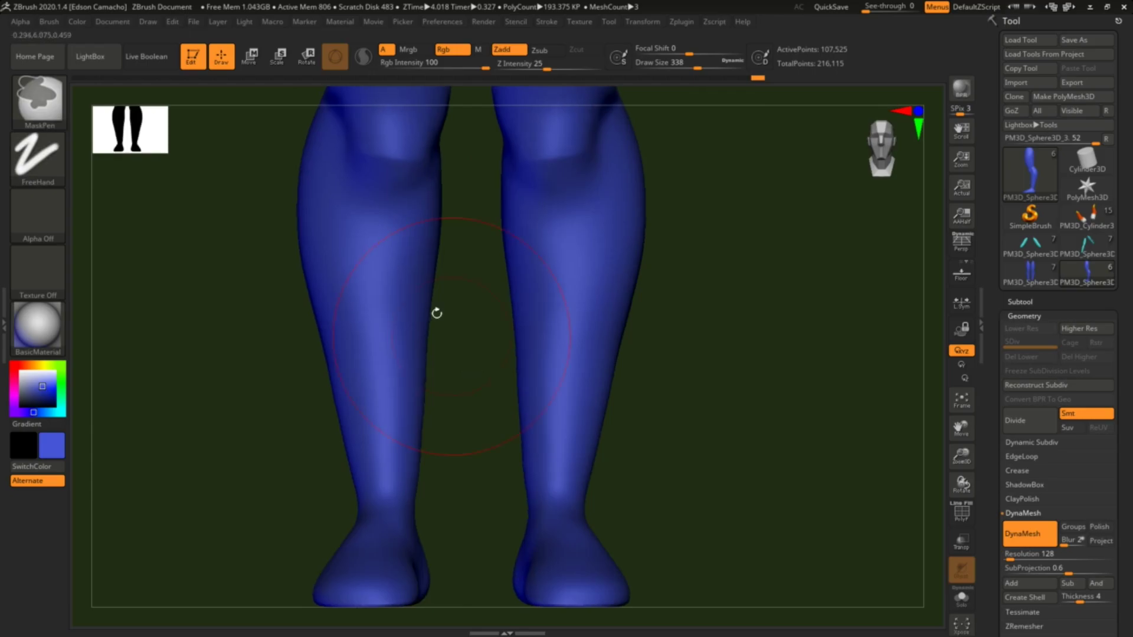
key("b")
key("d")
key("s")
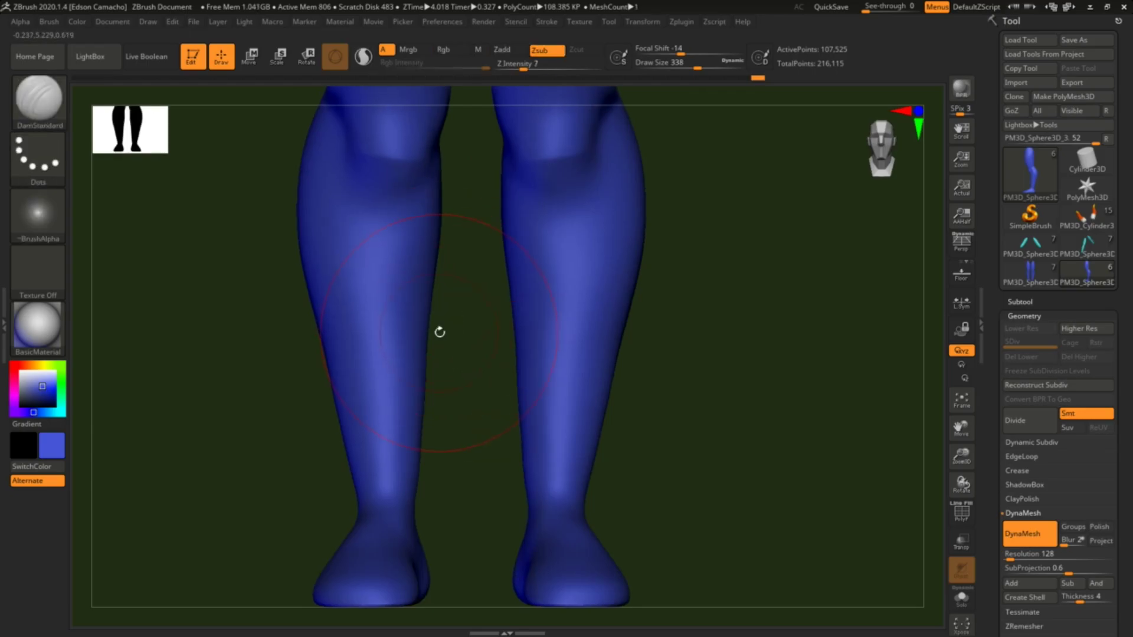
key("b")
key("f")
key("l")
key("s")
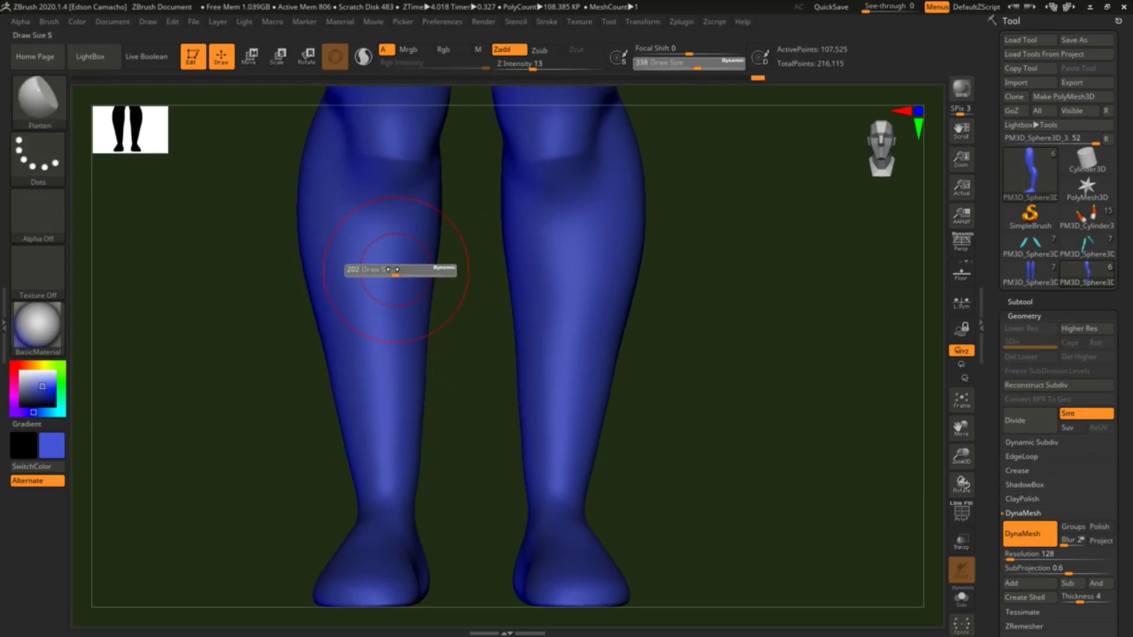
left_click_drag(409, 271, 386, 272)
left_click_drag(431, 218, 419, 223)
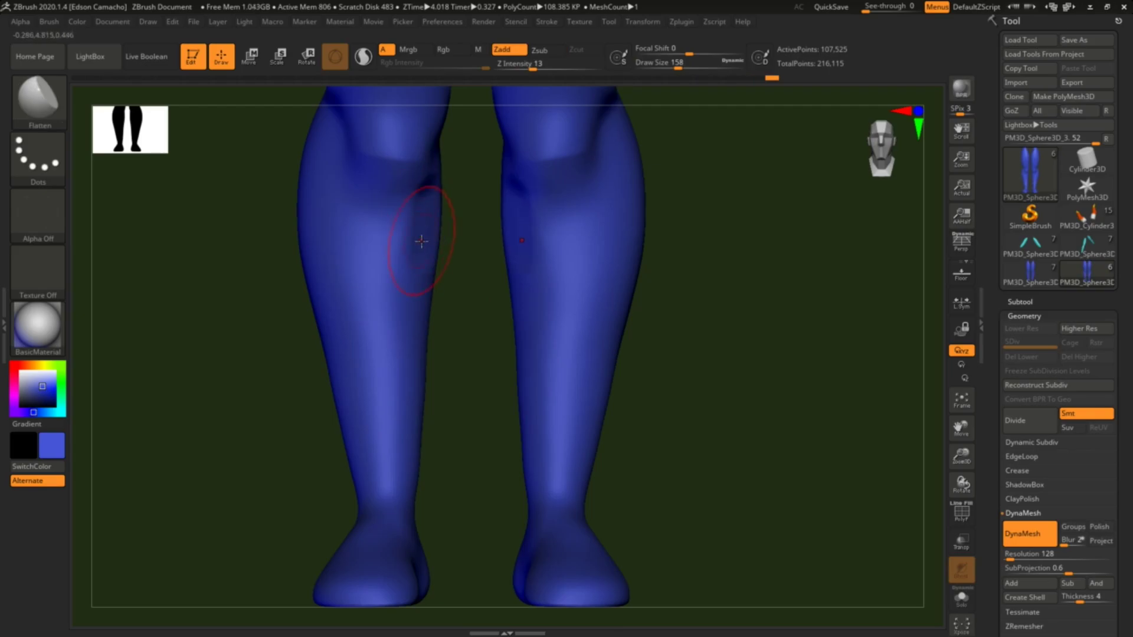
left_click_drag(531, 69, 527, 69)
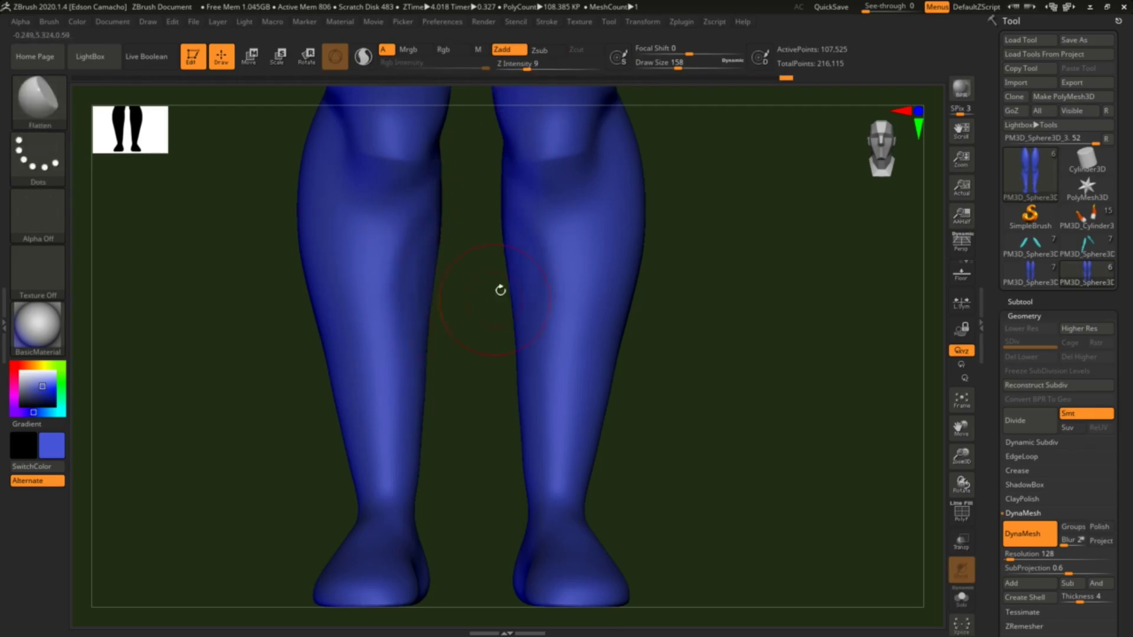
Step: Sculpt the knees at brush size 77, undo a bad stroke, and smooth them
key("shift")
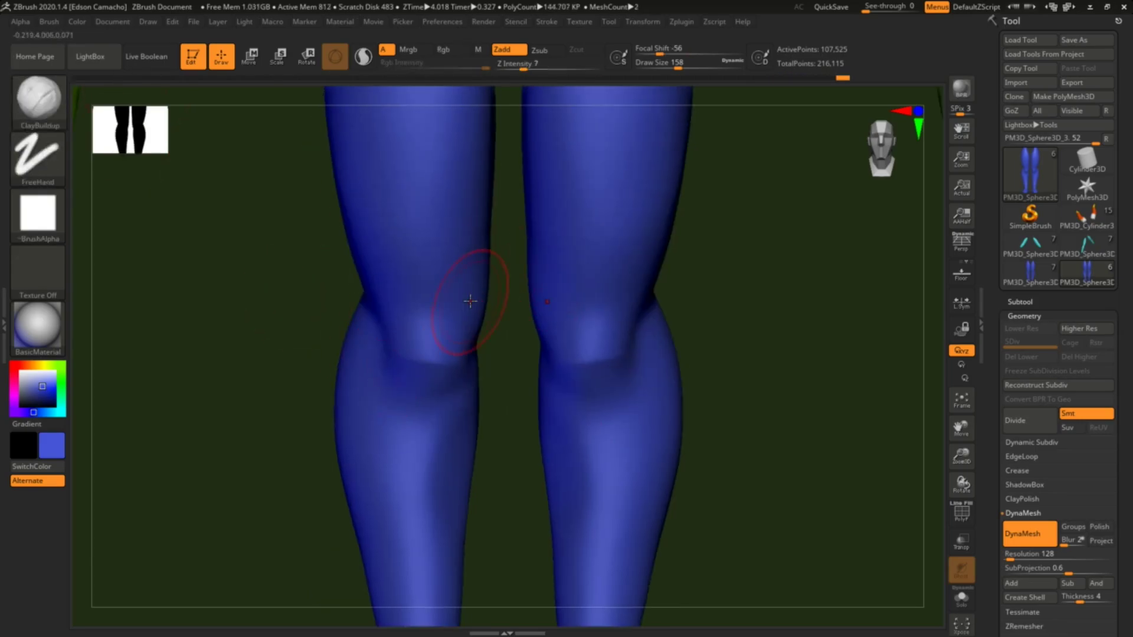
key("s")
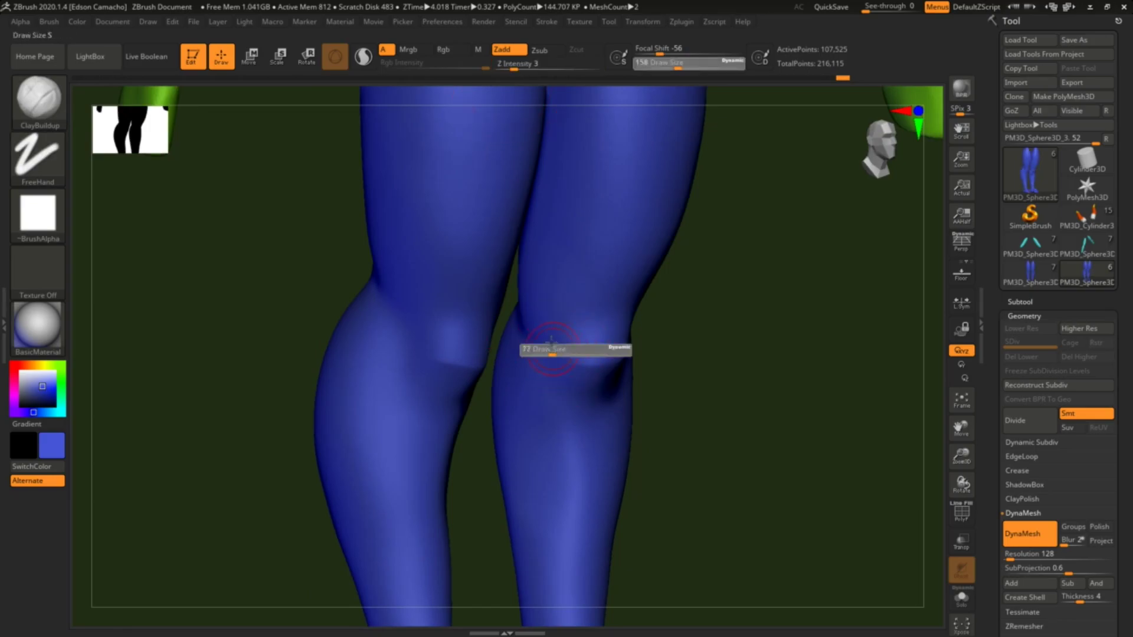
left_click_drag(537, 349, 527, 349)
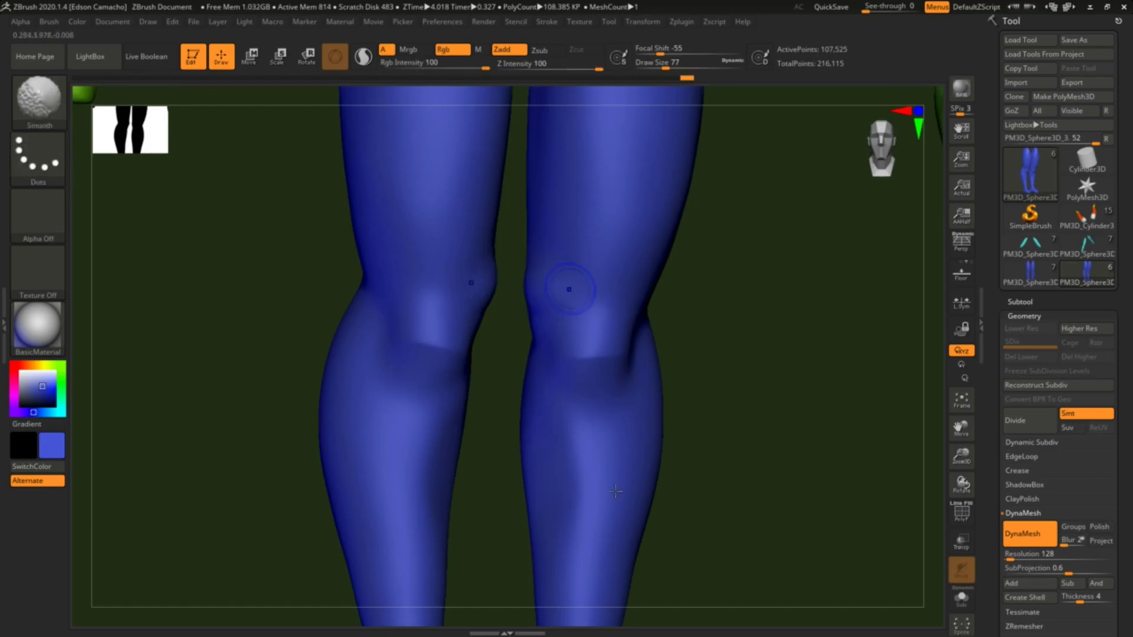
left_click_drag(726, 484, 732, 497)
key("ctrl+z")
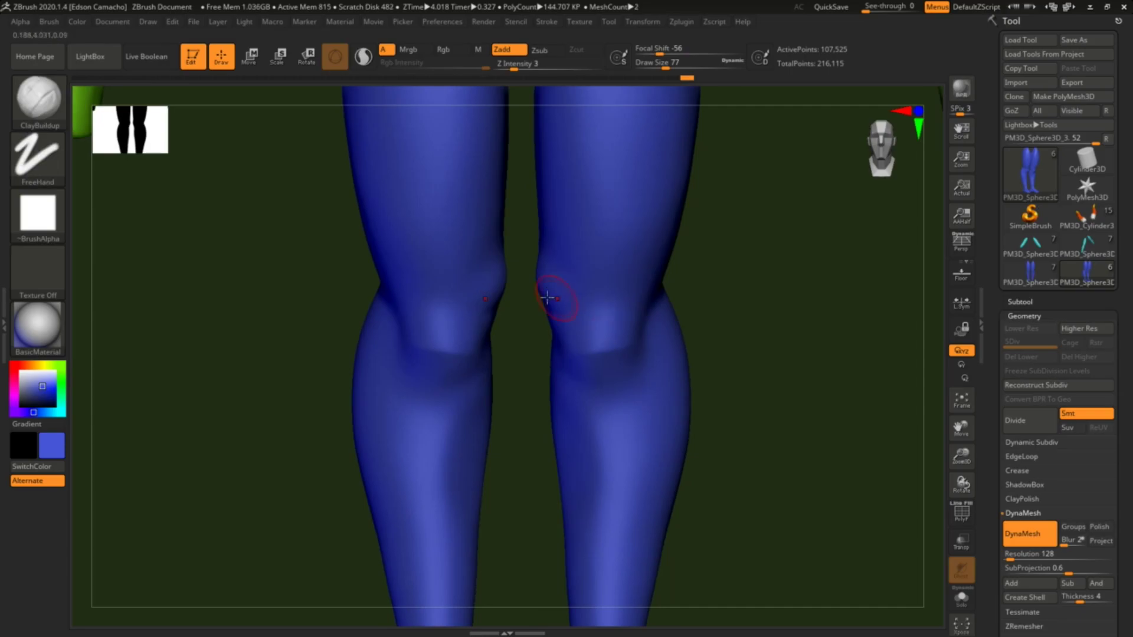
key("shift")
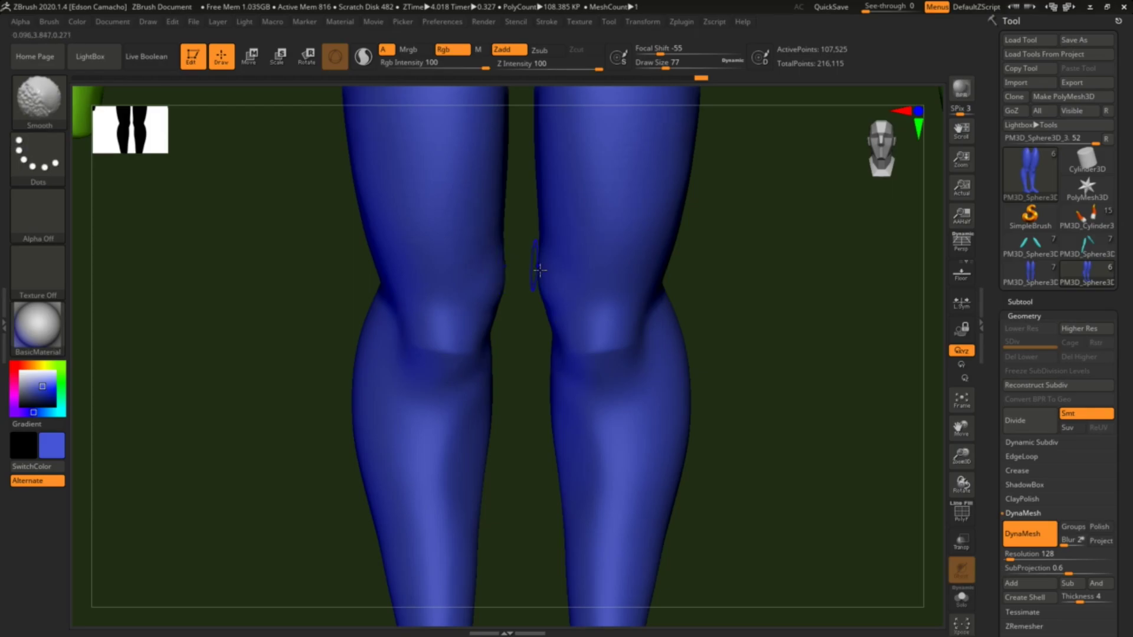
right_click_drag(872, 539, 819, 423, "ctrl")
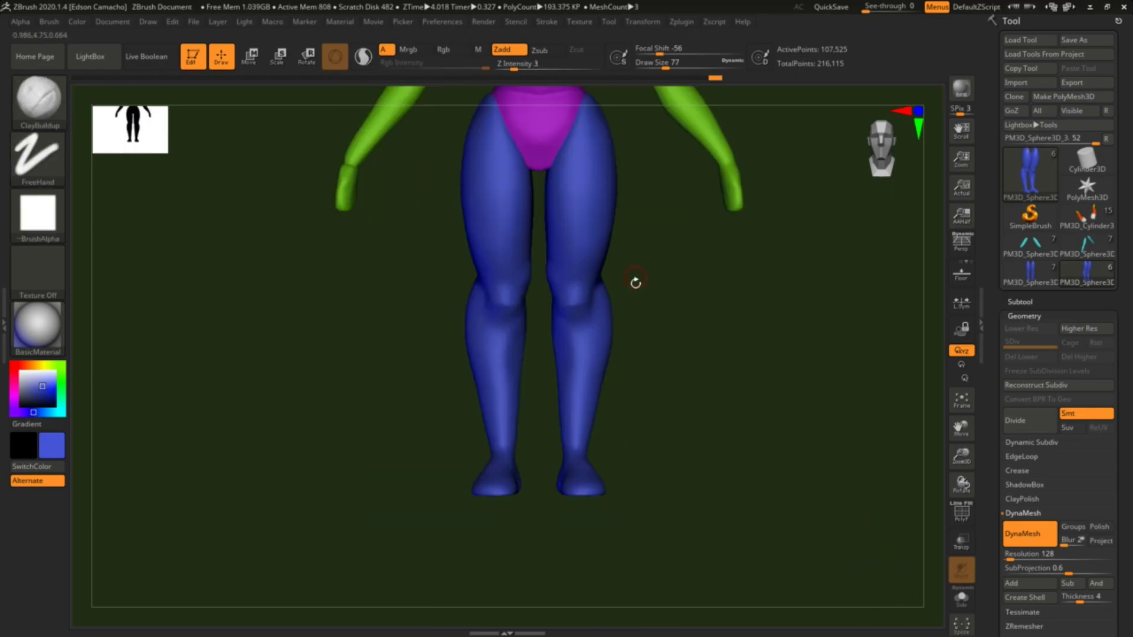
Step: Turn the figure to a side view and switch to the Move brush at size 430
left_click_drag(718, 337, 706, 395, "alt")
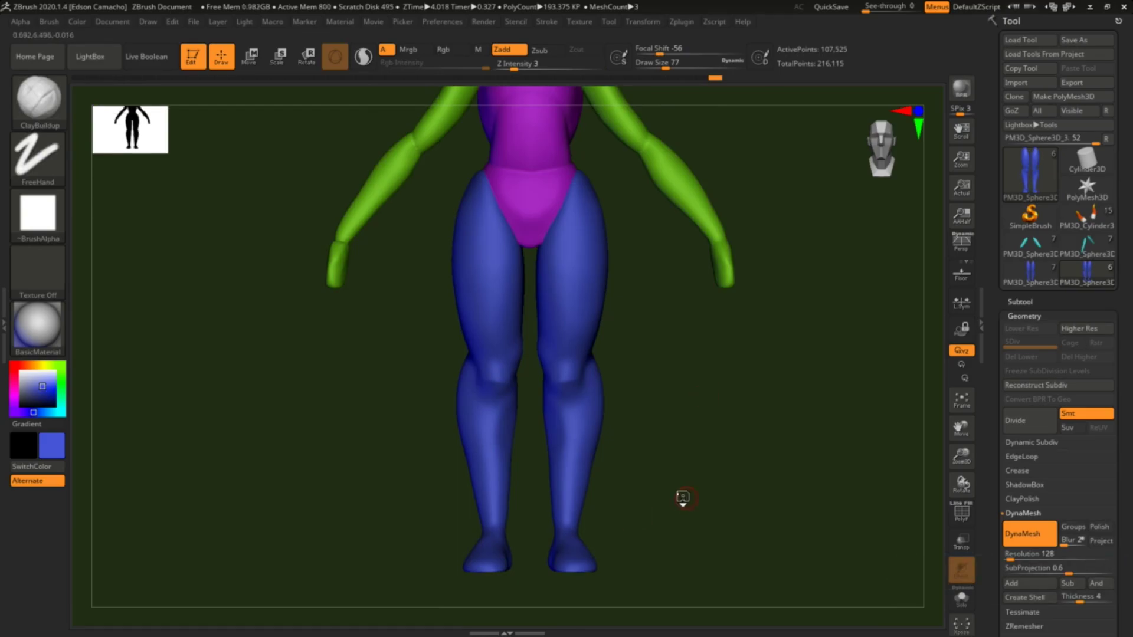
left_click_drag(681, 498, 628, 500)
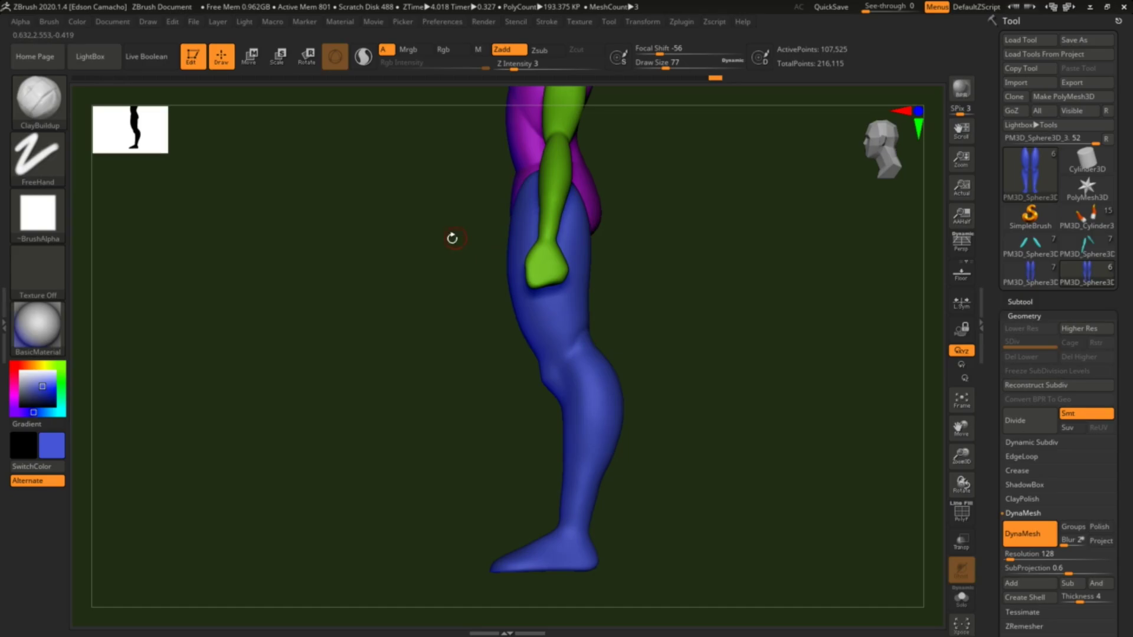
key("s")
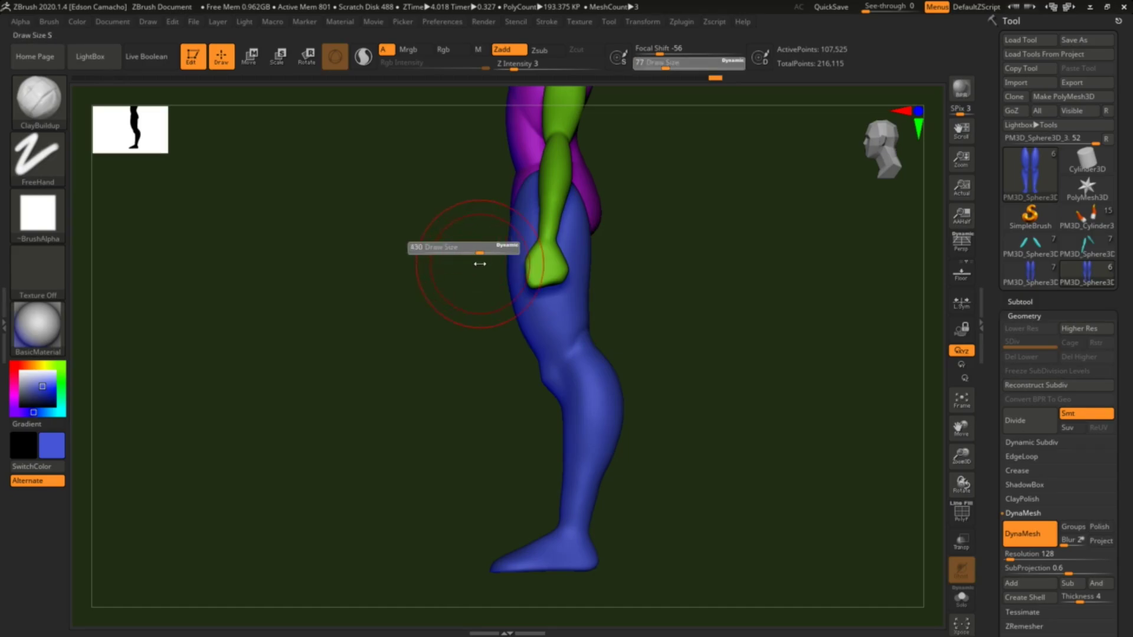
key("b")
key("m")
key("v")
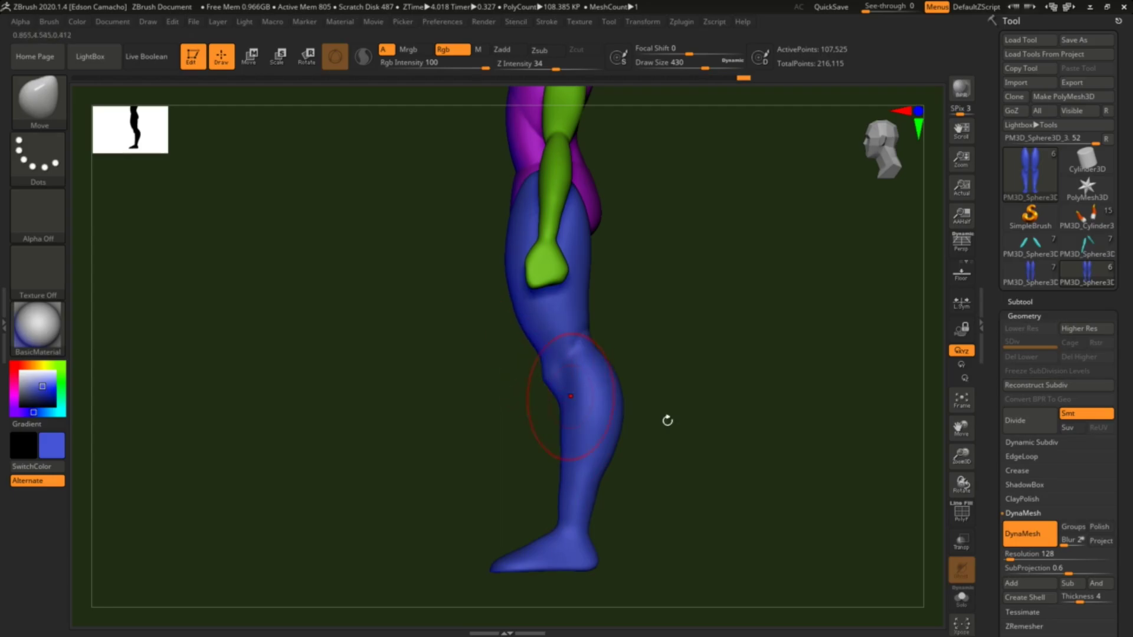
Step: Smooth the calves and shins, then snap back to a close front view of the legs
key("shift")
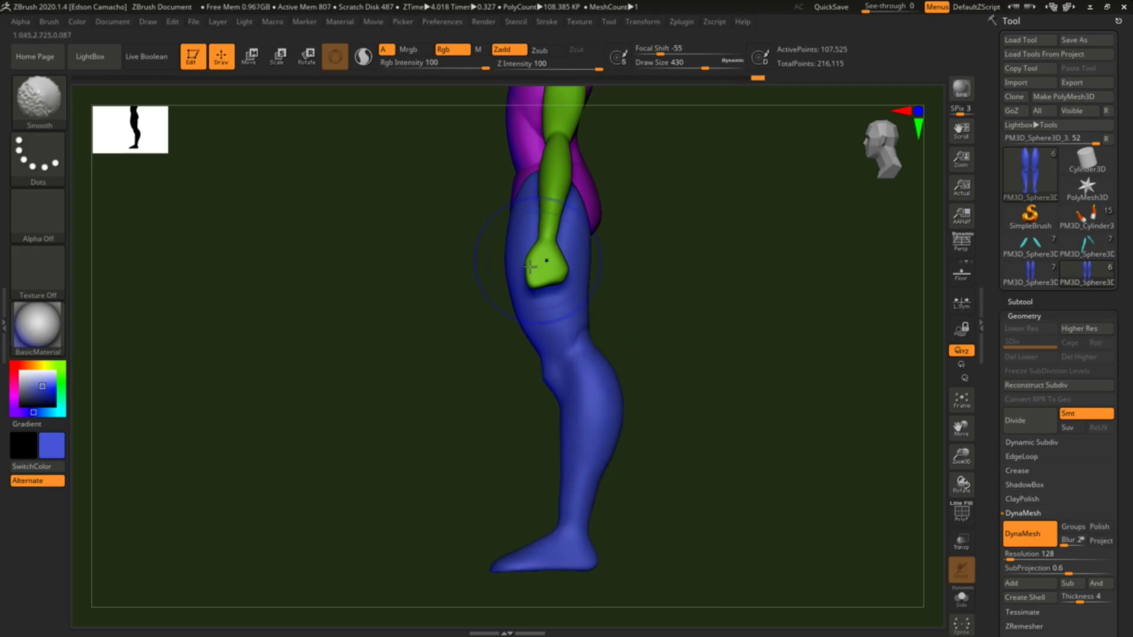
mouse_move(498, 230)
left_mouse_down("shift")
mouse_move(523, 248)
mouse_move(548, 302)
mouse_move(541, 294)
left_mouse_up("shift")
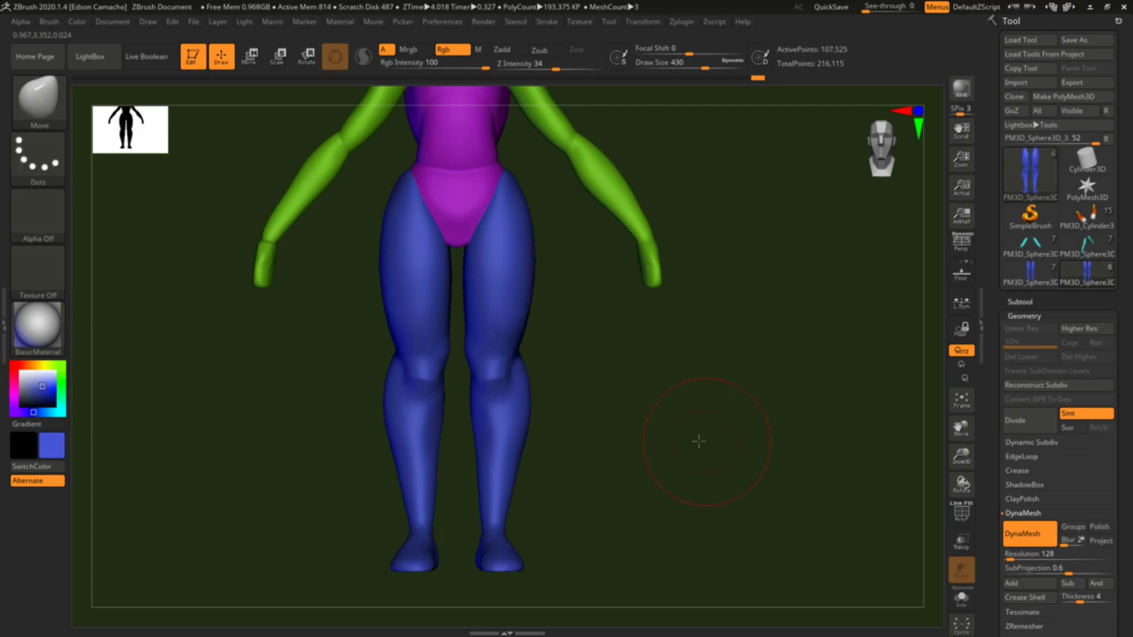
left_click_drag(698, 441, 643, 453)
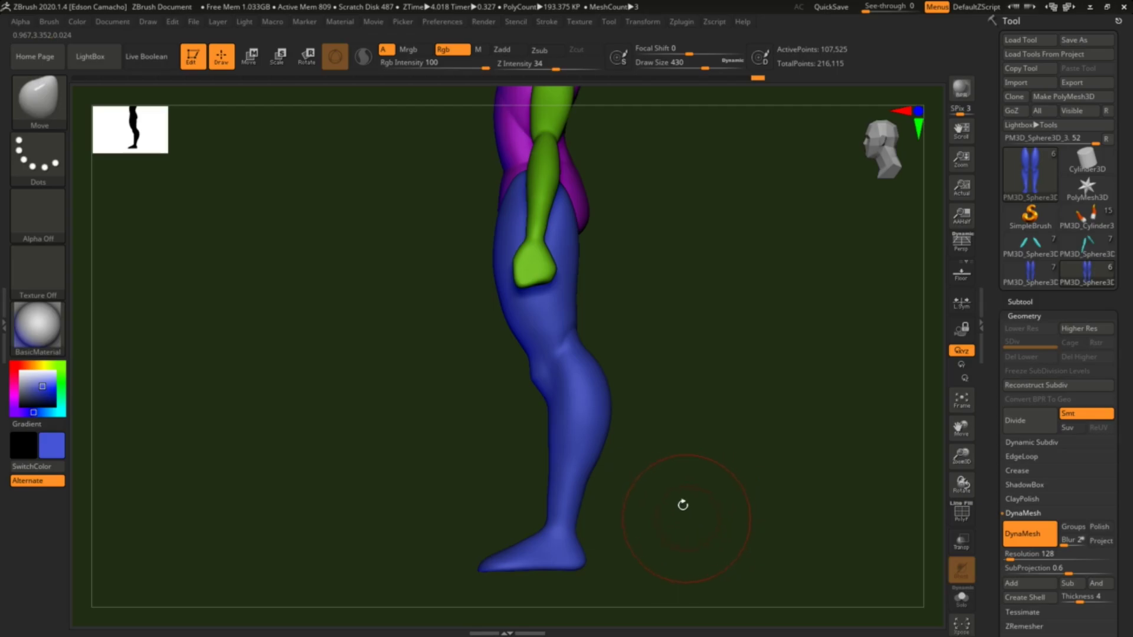
left_click_drag(682, 504, 743, 505, "shift")
left_click_drag(665, 584, 661, 583)
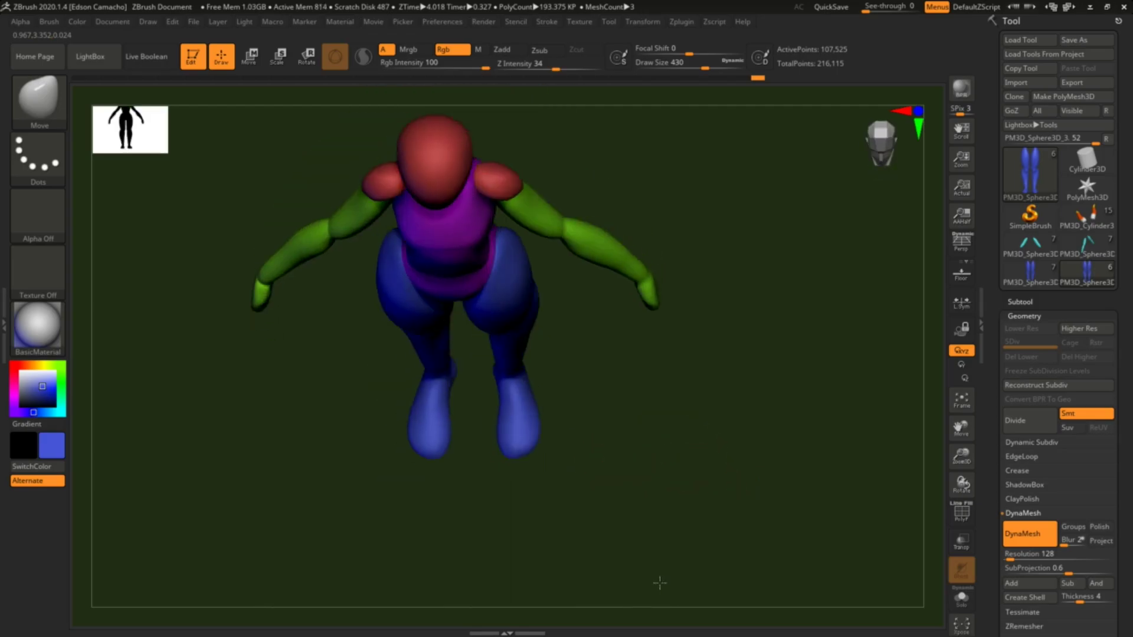
left_click_drag(655, 470, 629, 524, "shift")
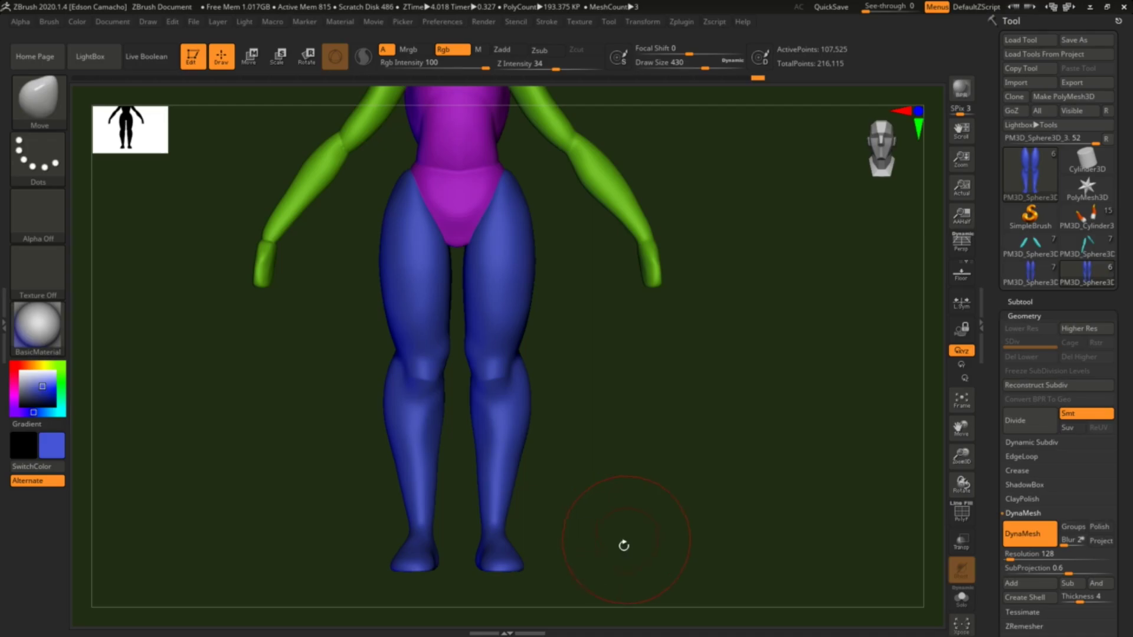
Step: Mask the legs with Transpose active, leaving only the feet free
key("space")
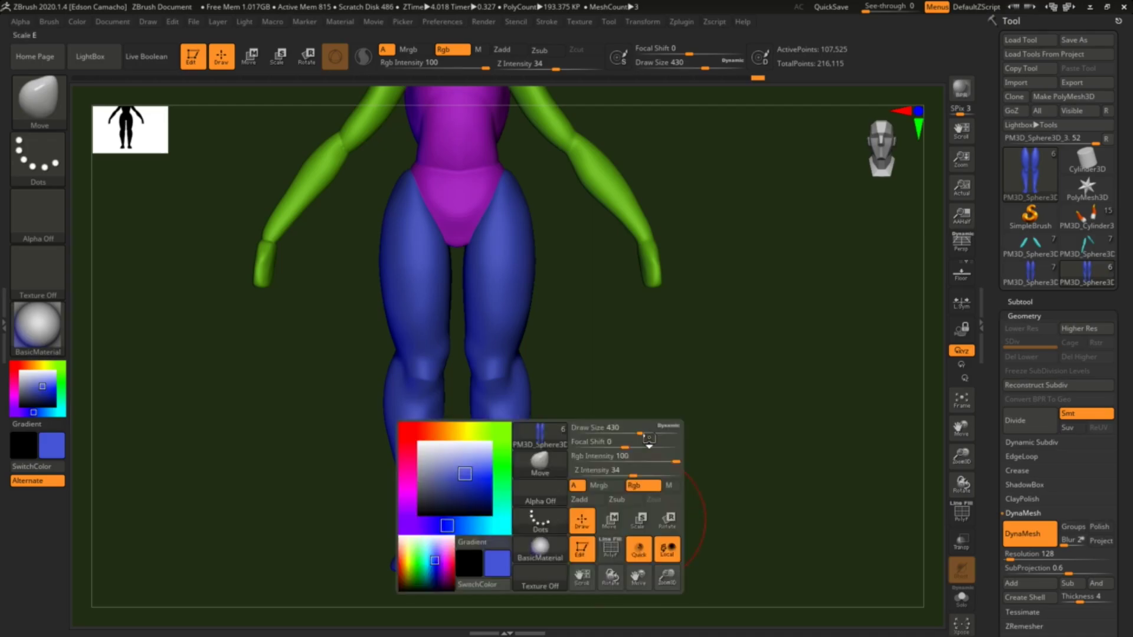
key("e")
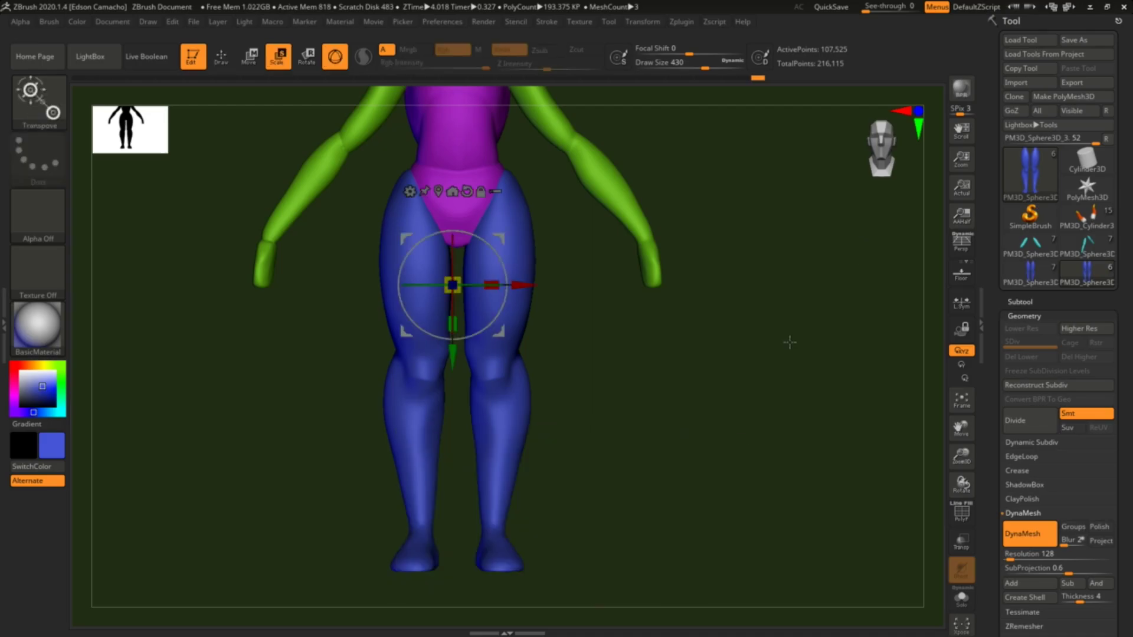
left_click_drag(566, 579, 456, 527, "ctrl")
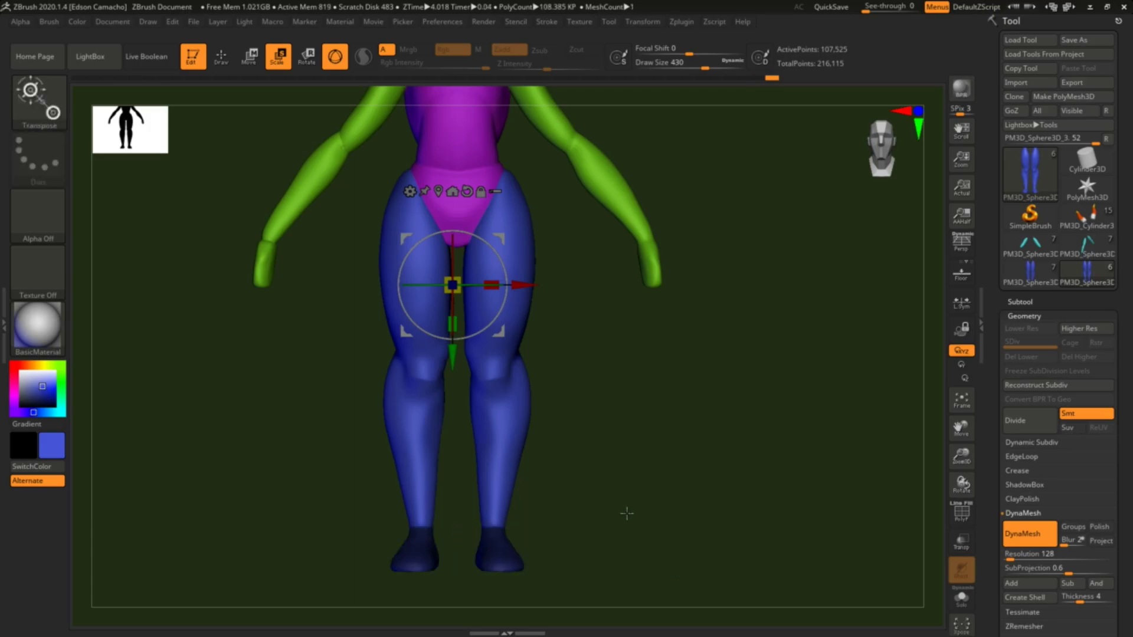
mouse_move(627, 513)
left_mouse_down()
mouse_move(662, 455)
mouse_move(607, 435)
mouse_move(589, 405)
left_mouse_up()
left_click(599, 461, "ctrl")
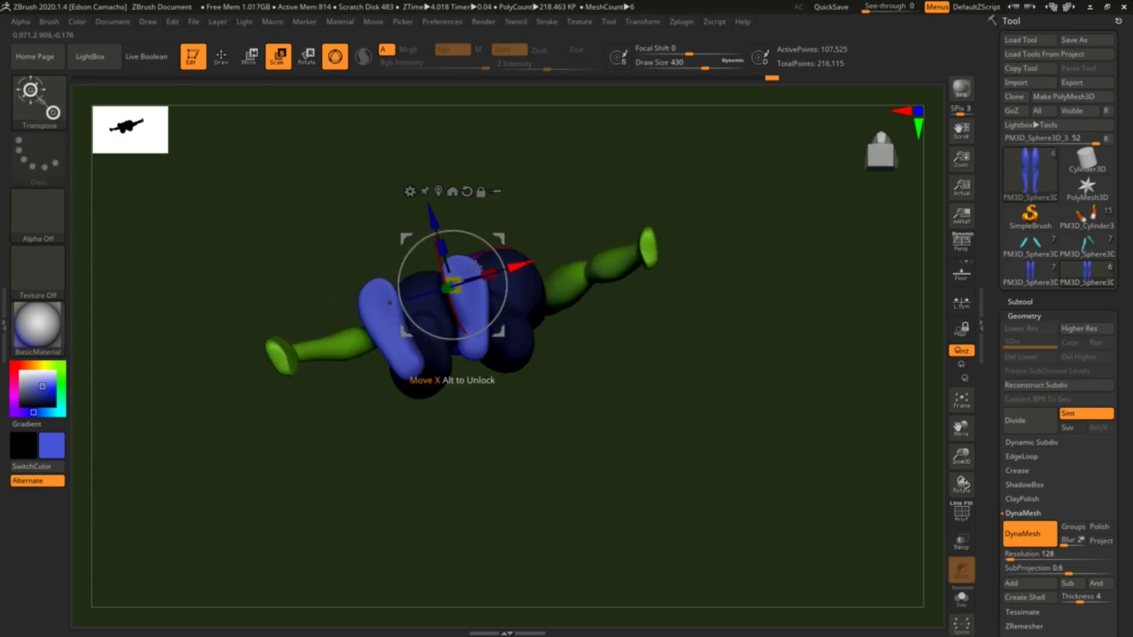
Step: Move the feet beneath the legs along the X axis, then clear the mask
left_click_drag(476, 267, 484, 245)
left_click_drag(613, 424, 578, 407)
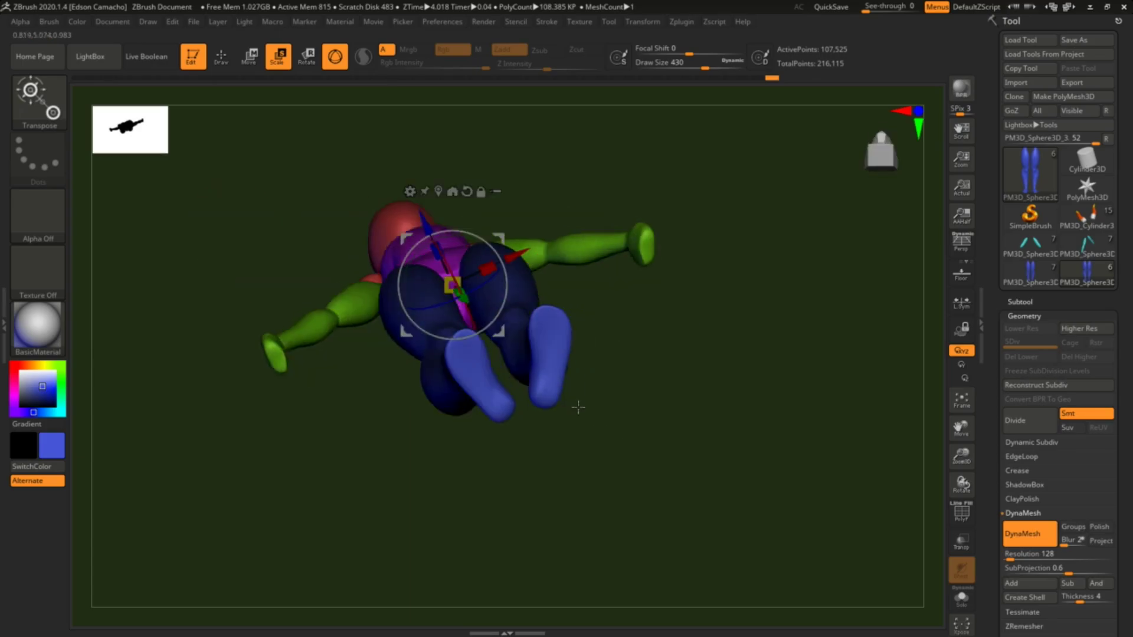
left_click(450, 376)
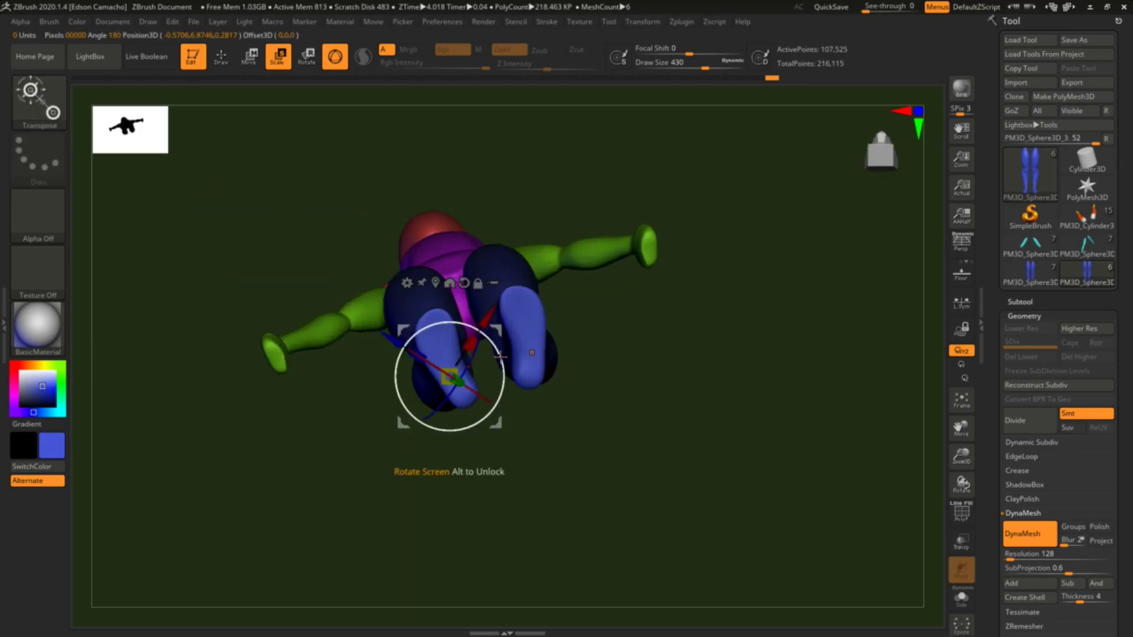
mouse_move(590, 449)
left_mouse_down()
mouse_move(662, 498)
mouse_move(682, 544)
mouse_move(688, 520)
left_mouse_up()
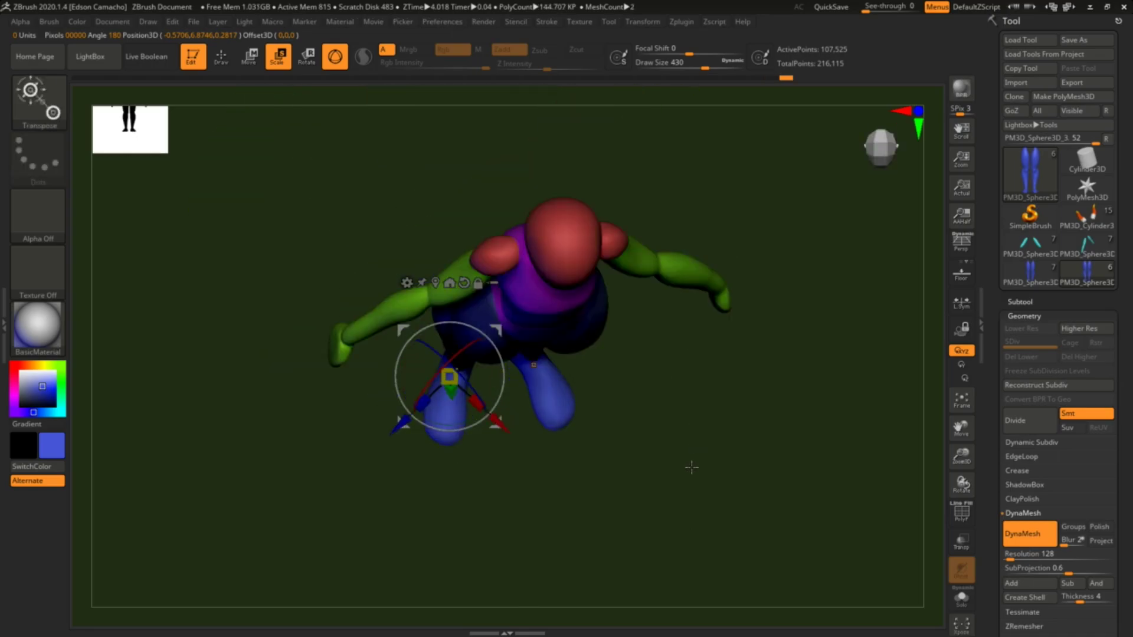
left_click_drag(728, 371, 733, 417, "ctrl")
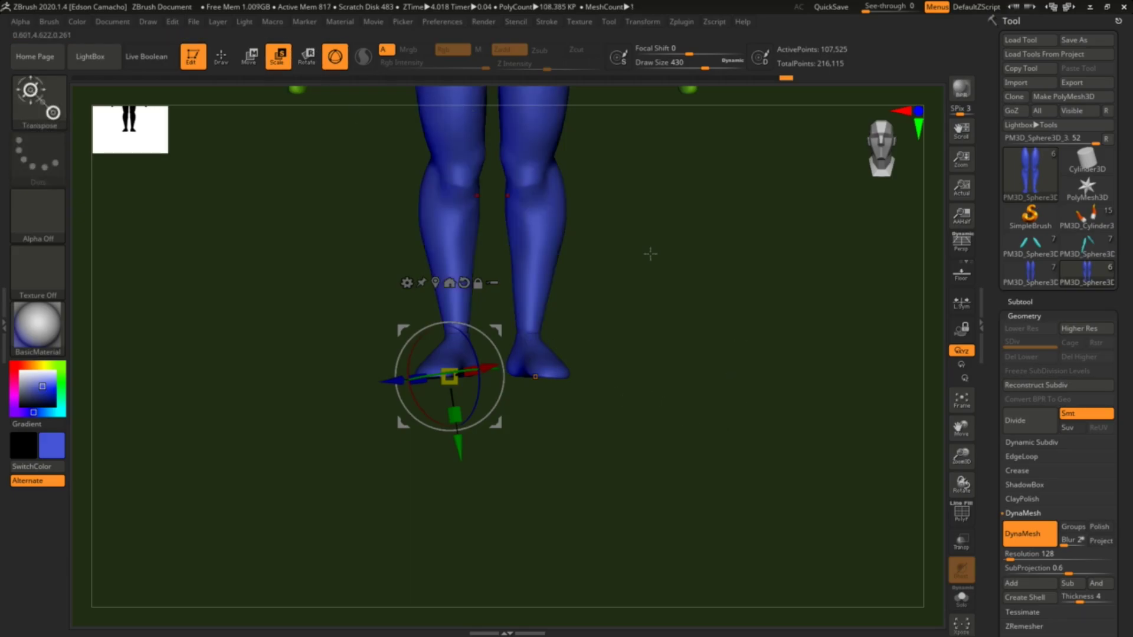
Step: Smooth the ankles just above the feet with Draw Size reduced to 207
key("q")
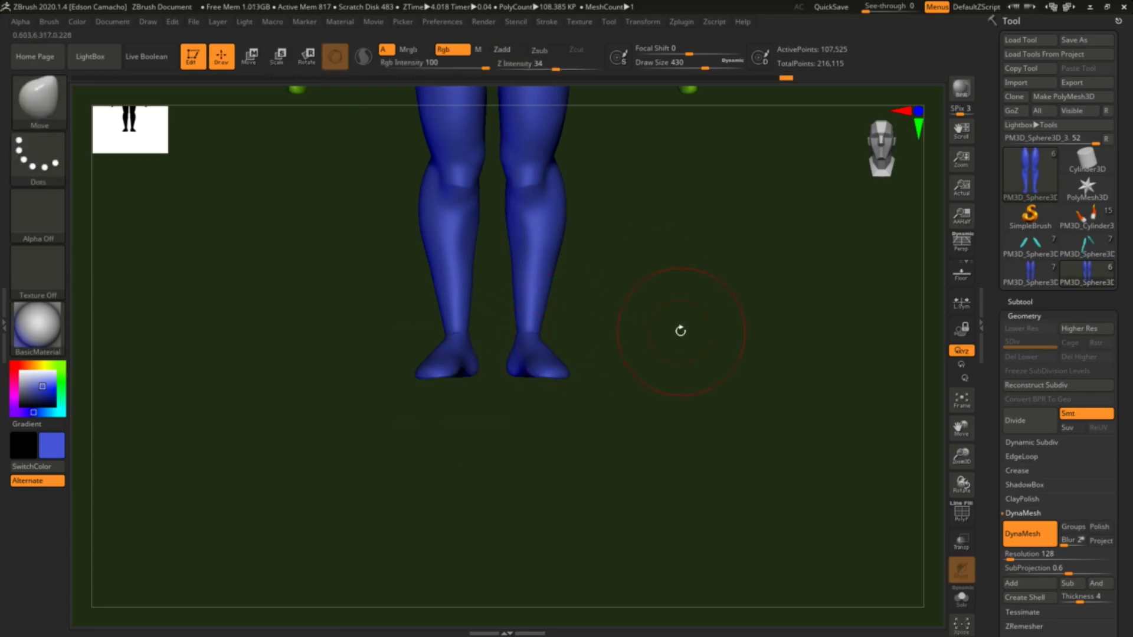
key("s")
left_click_drag(680, 330, 658, 331)
key("shift")
mouse_move(507, 337)
left_mouse_down()
mouse_move(624, 370)
mouse_move(605, 370)
left_mouse_up()
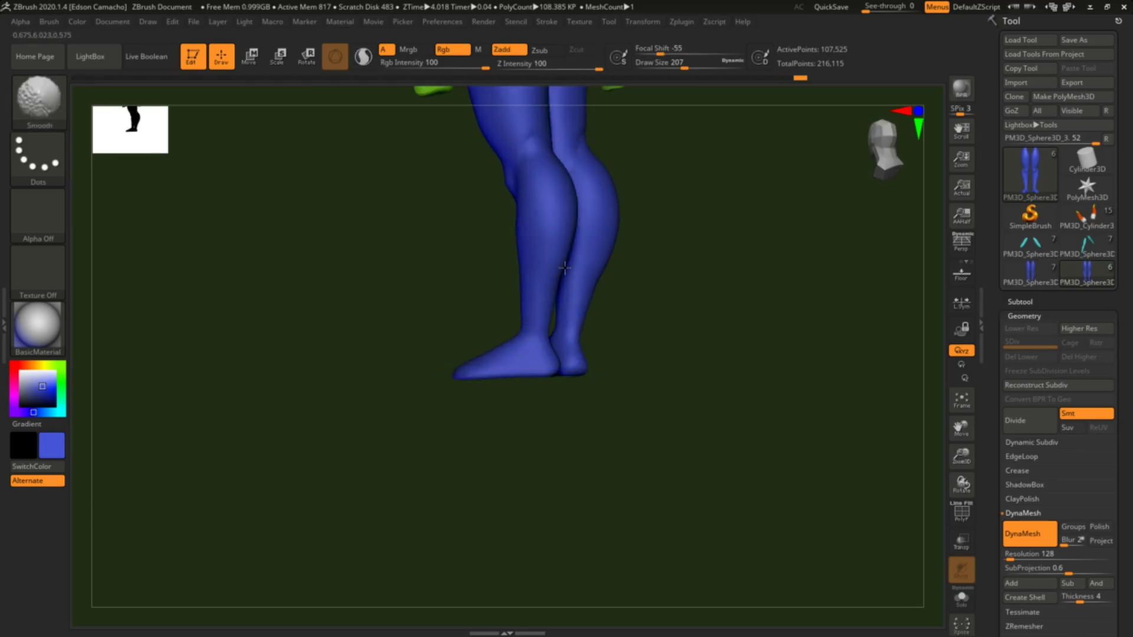
left_click_drag(614, 329, 667, 328)
Step: Reshape the lower legs from the side with the Move brush, then view the whole figure
key("b")
key("m")
key("v")
left_click_drag(718, 360, 797, 356)
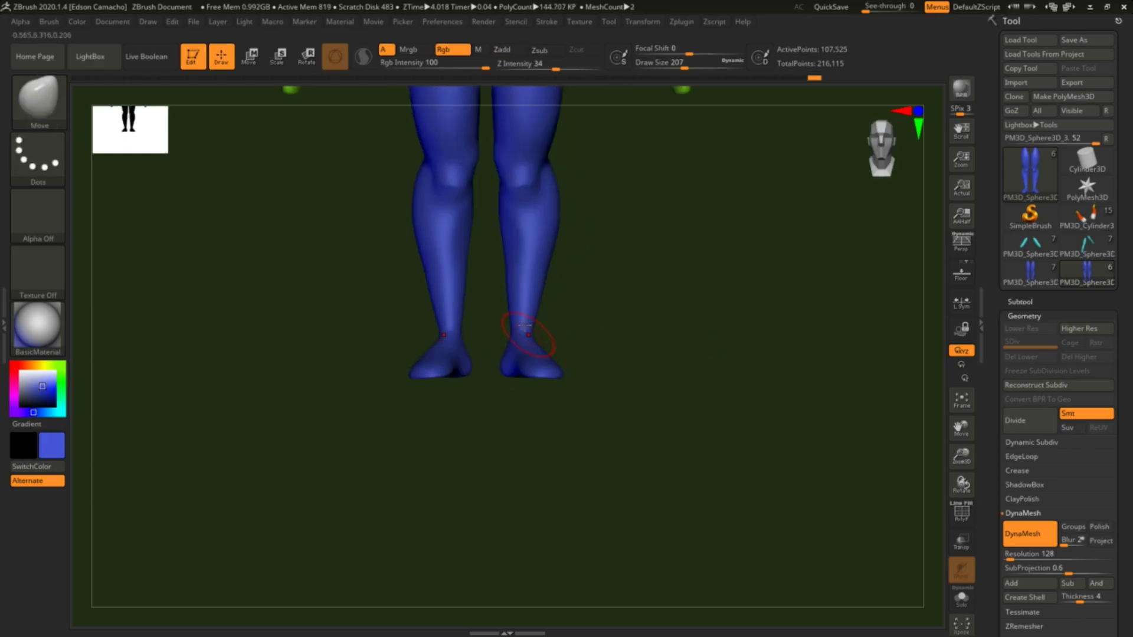
key("ctrl")
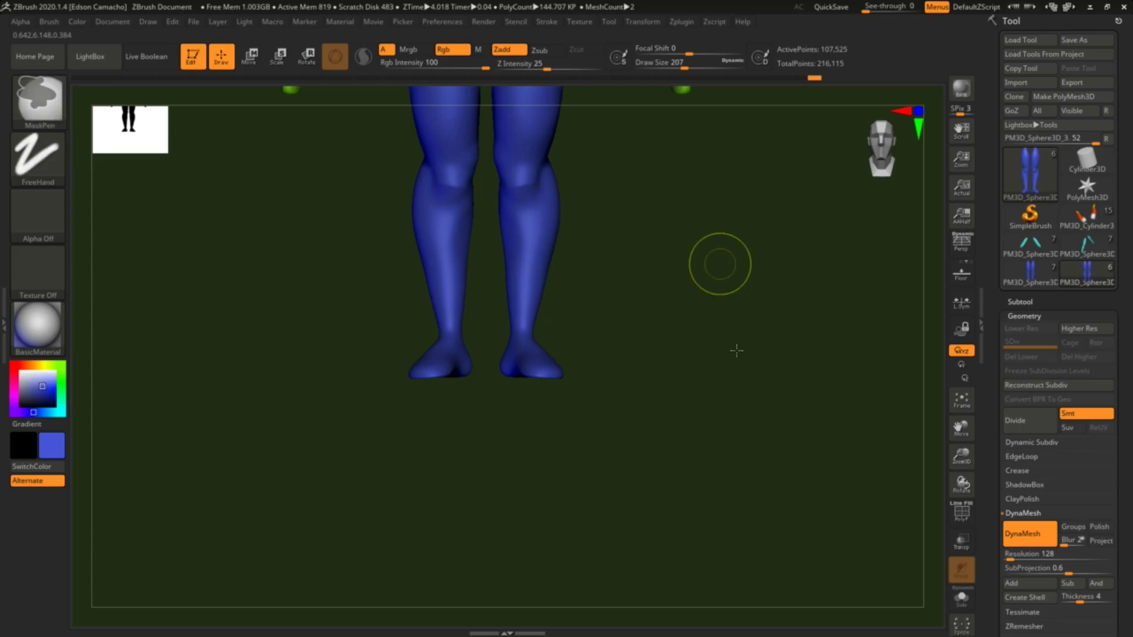
left_click_drag(737, 350, 688, 253, "alt")
mouse_move(756, 471)
left_mouse_down()
mouse_move(754, 566)
mouse_move(746, 537)
mouse_move(759, 471)
mouse_move(700, 470)
left_mouse_up()
mouse_move(680, 379)
left_mouse_down("alt")
mouse_move(720, 415)
mouse_move(740, 461)
mouse_move(703, 410)
mouse_move(691, 426)
left_mouse_up("alt")
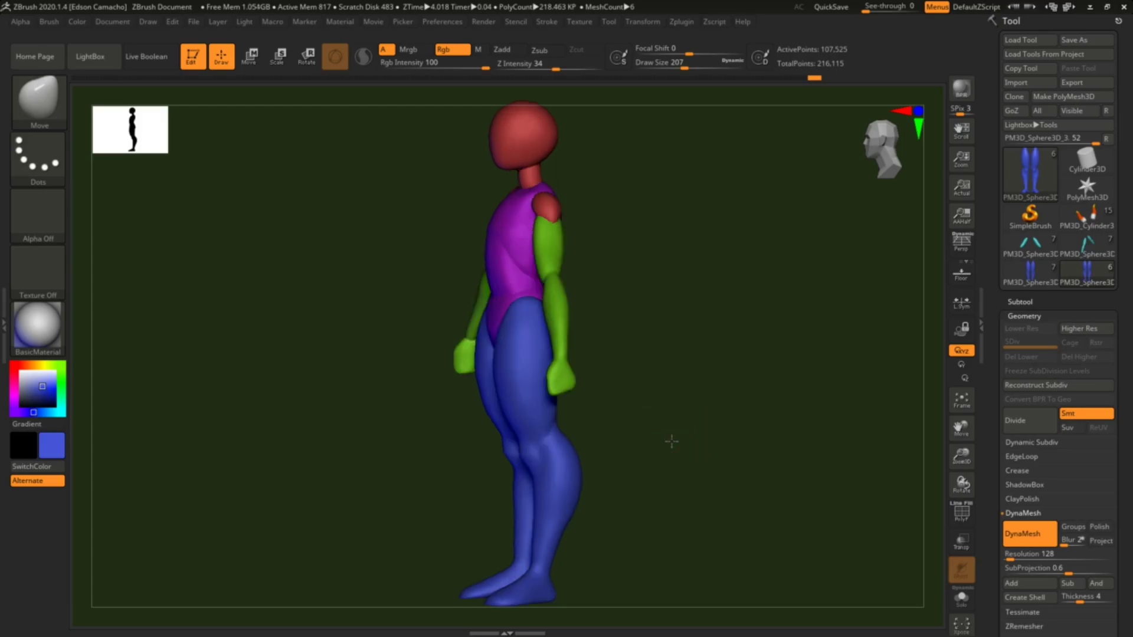
left_click_drag(671, 441, 701, 433, "shift")
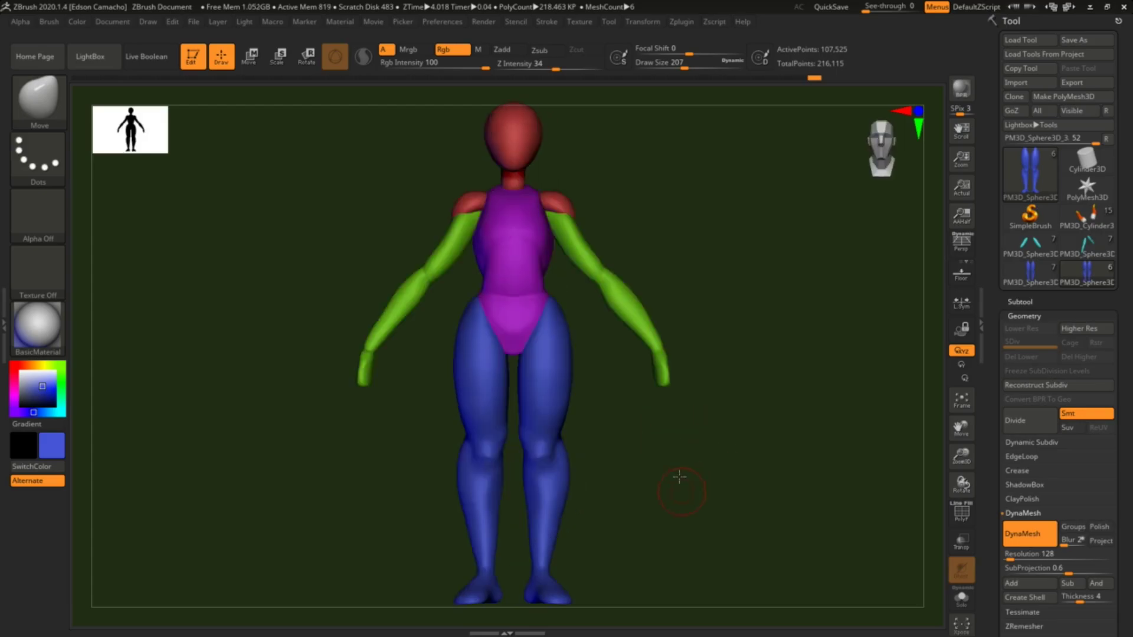
left_click_drag(679, 476, 678, 466, "alt")
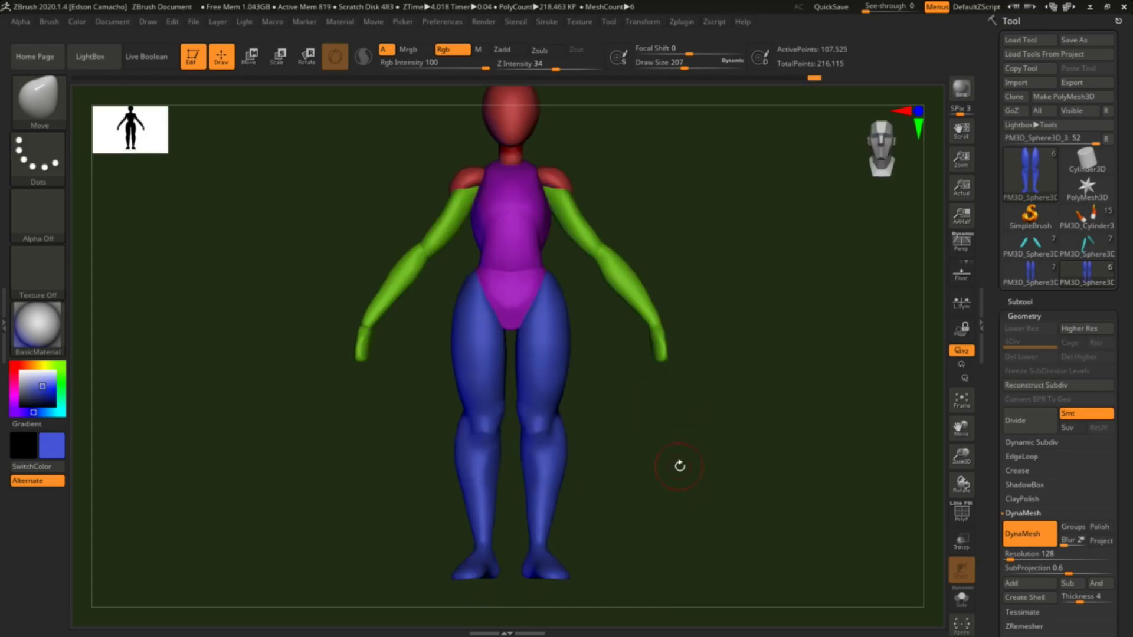